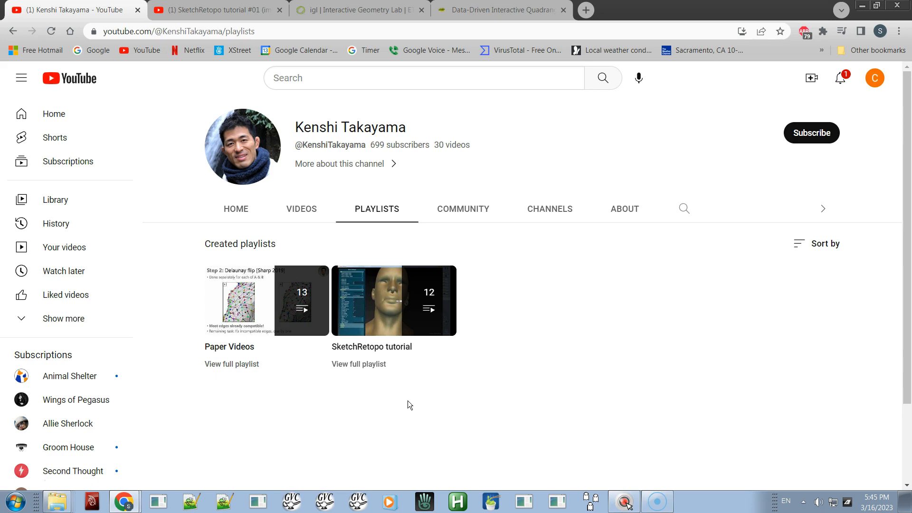
Look over the SketchRetopo tutorial playlist and the links in the description of tutorial #01
mouse_move(406, 311)
left_click(377, 300)
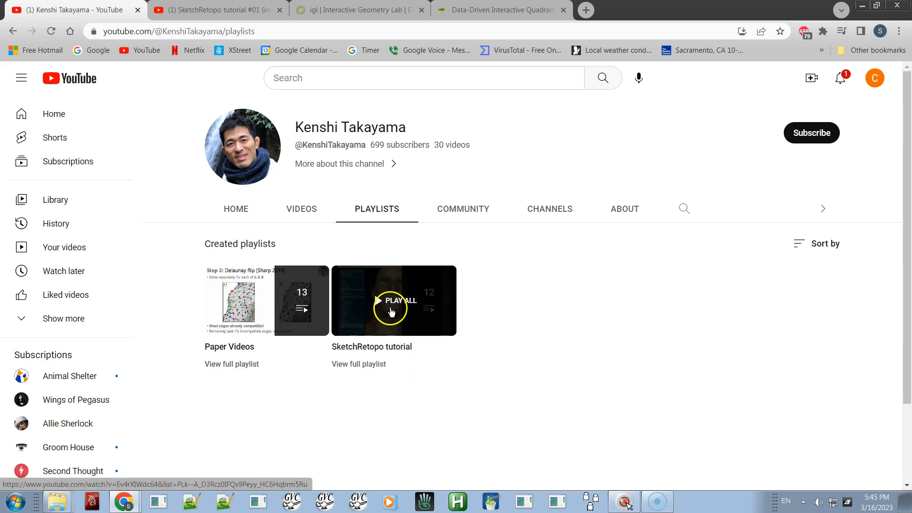
left_click(216, 11)
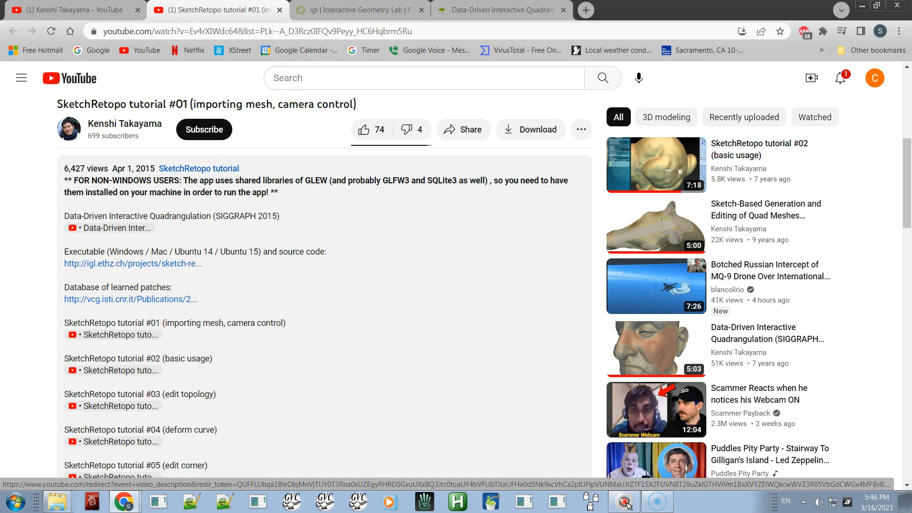
Review the Sketch Retopo Software License Agreement page down to its accept-and-download option
left_click(361, 11)
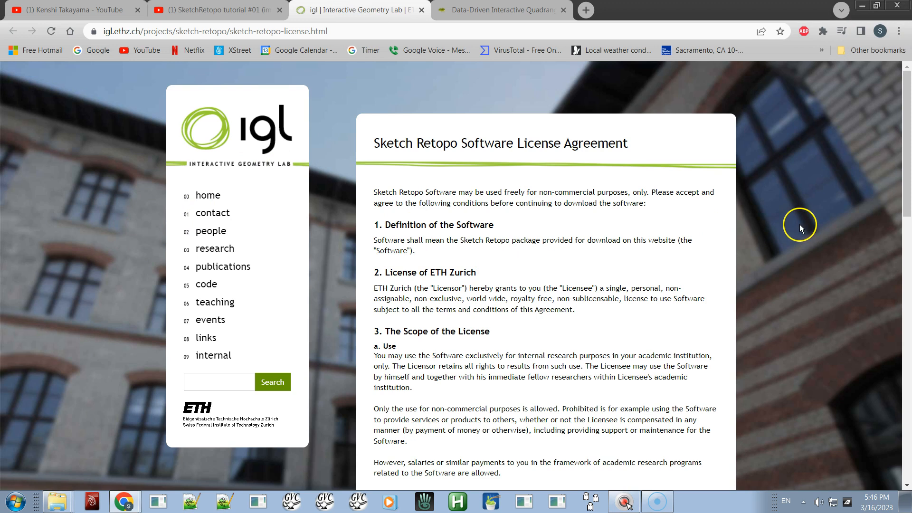
right_click(797, 268)
left_click_drag(797, 267, 818, 325)
left_click(826, 290)
scroll(826, 289, "down", 14)
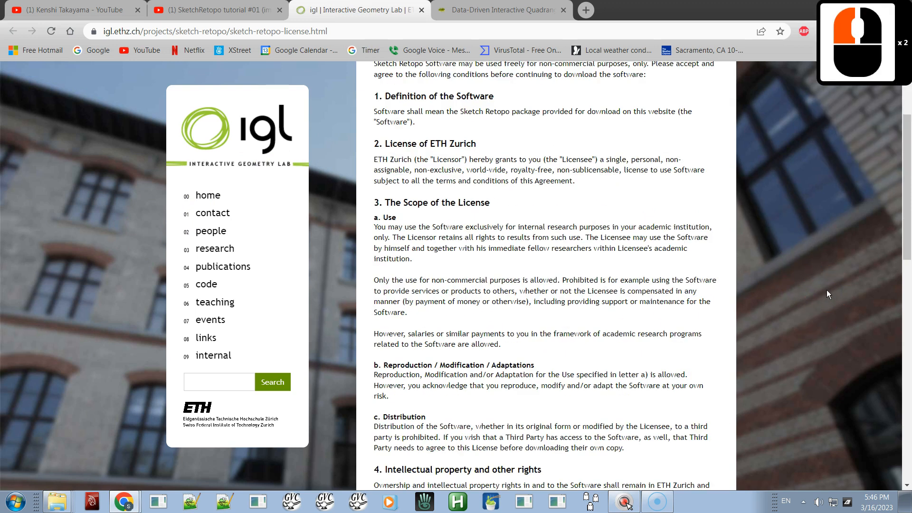
scroll(833, 298, "down", 1)
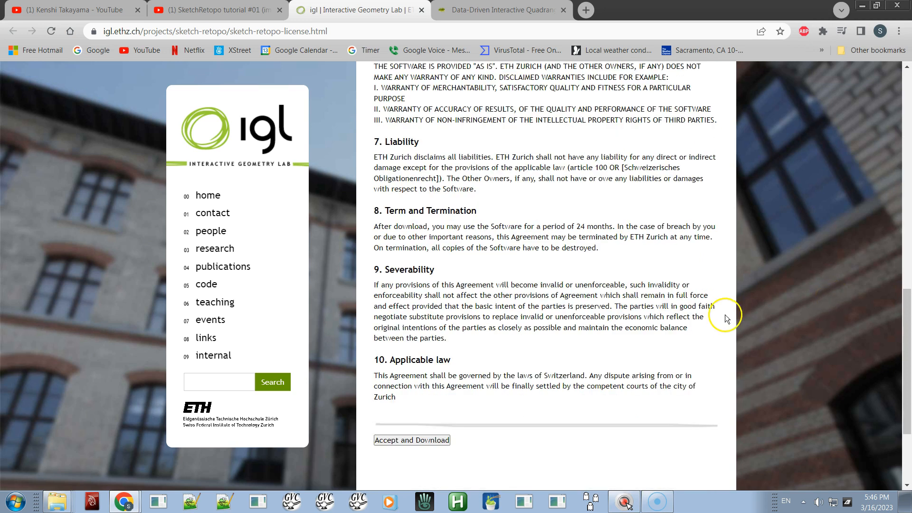
scroll(718, 318, "down", 3)
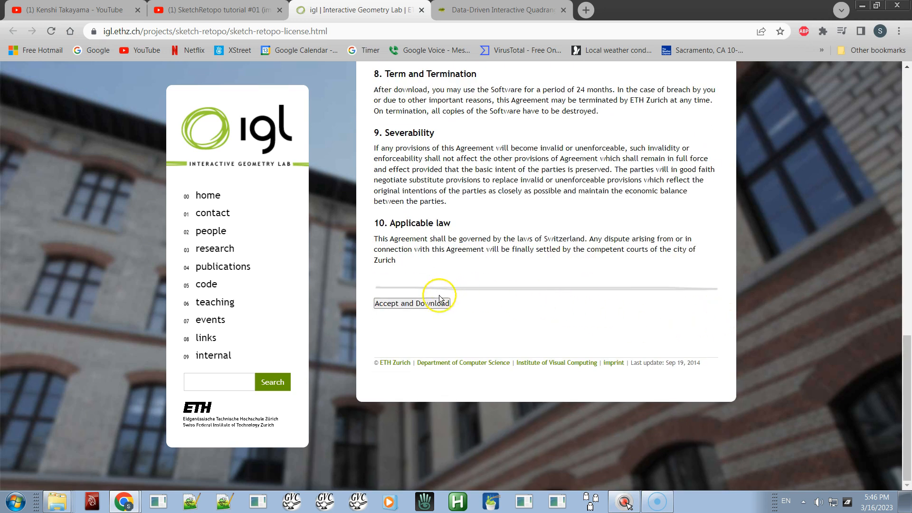
Switch to the Data-Driven Interactive Quadrangulation page and examine its code and learned-patches database links
left_click(503, 8)
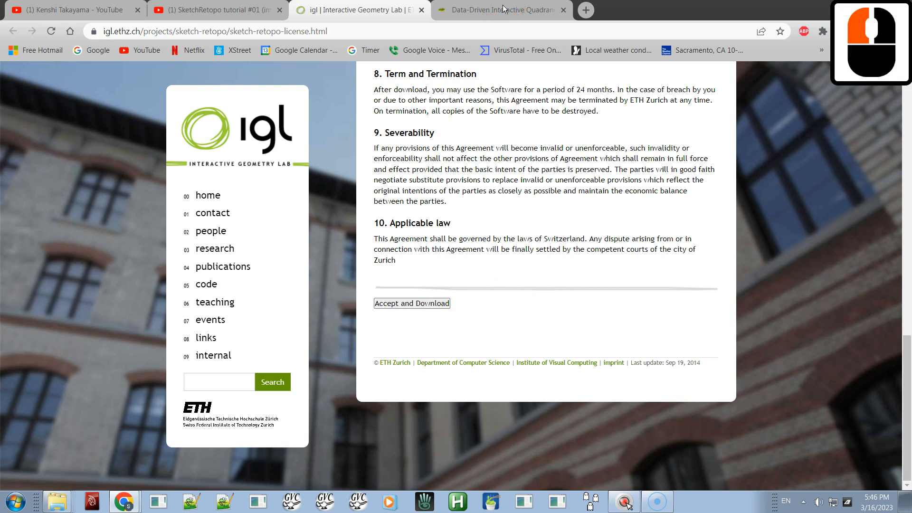
left_click(503, 8)
left_click(503, 9)
left_click(503, 9)
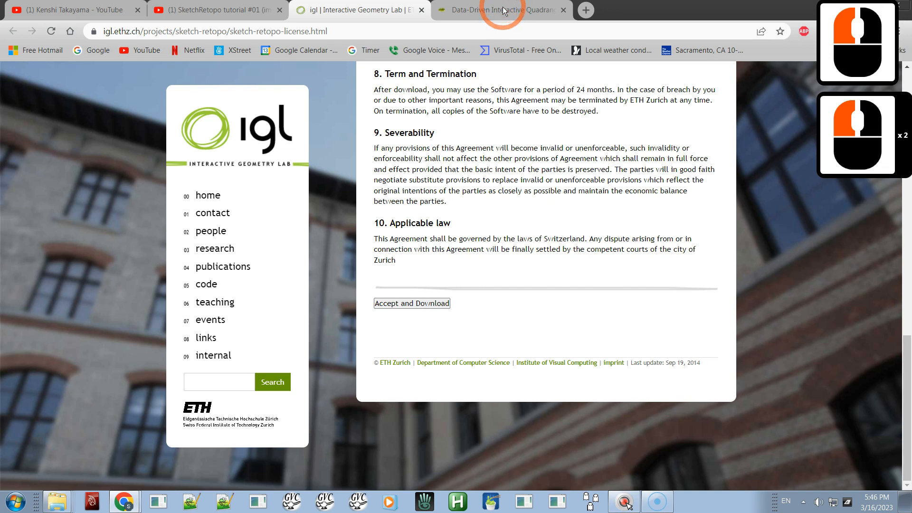
key("alt+Tab")
key("alt+shift+Tab")
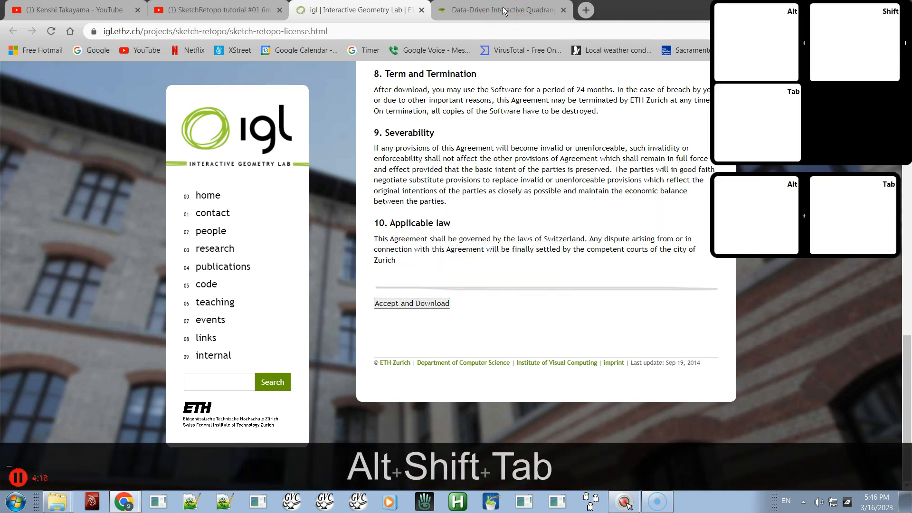
left_click(503, 8)
key("ctrl+Tab")
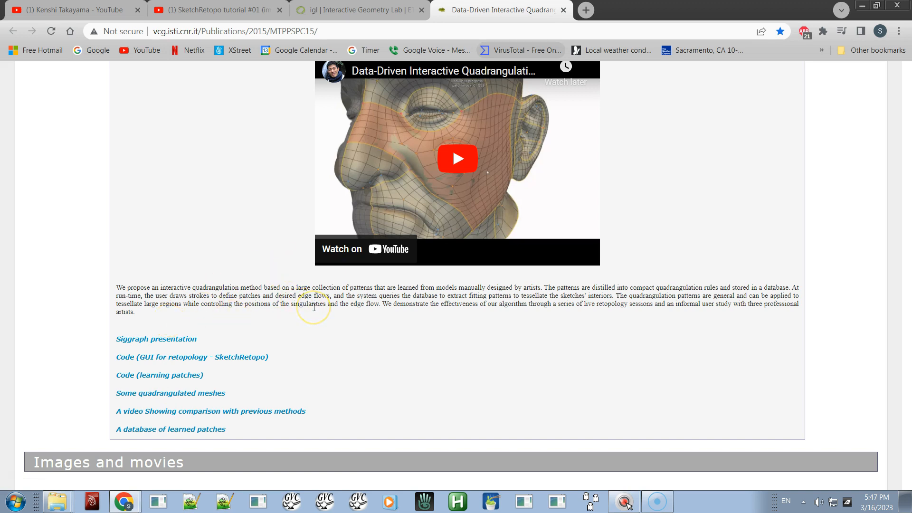
left_click(727, 192)
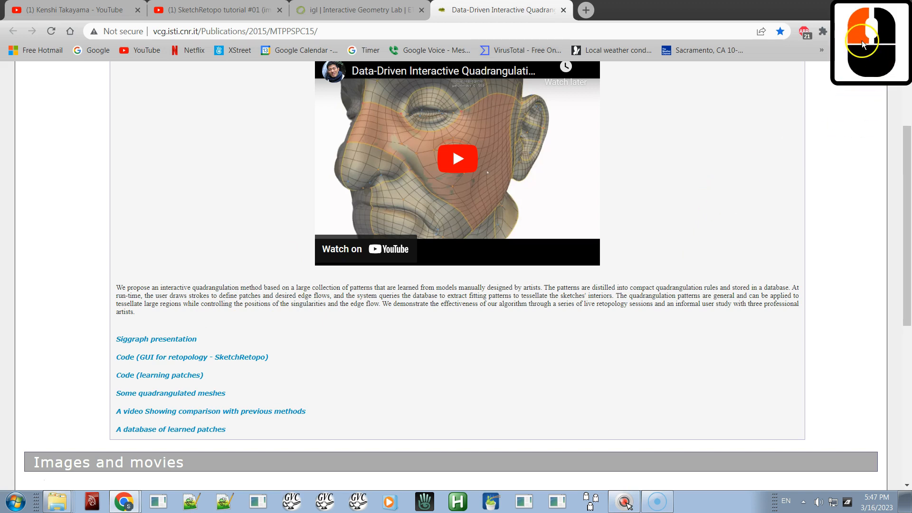
right_click(681, 223)
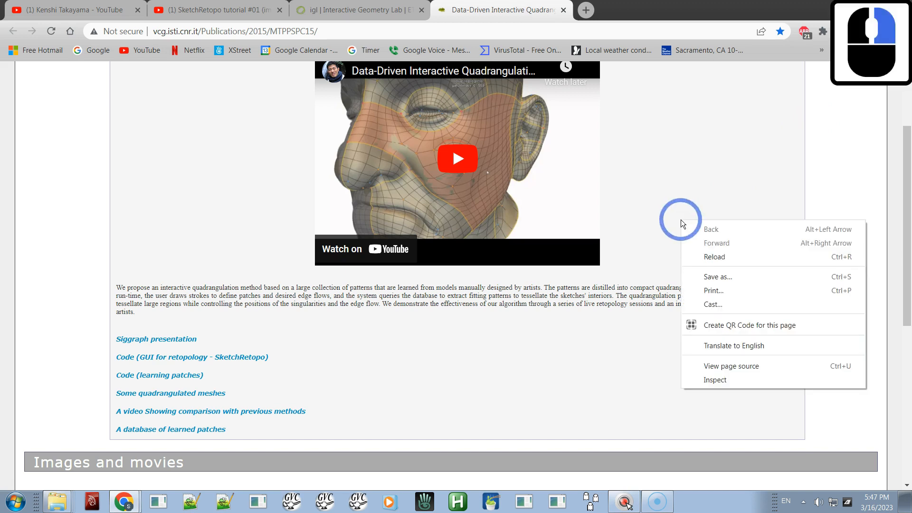
middle_click(686, 189)
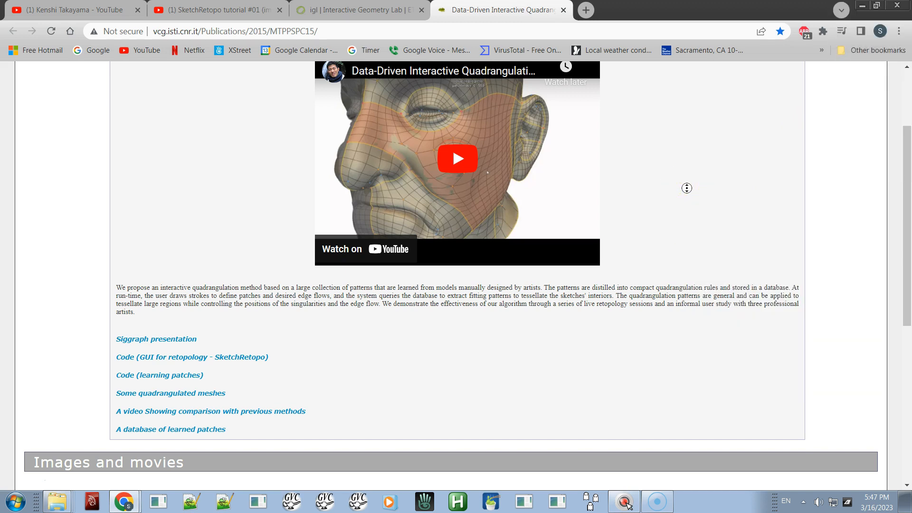
key("q")
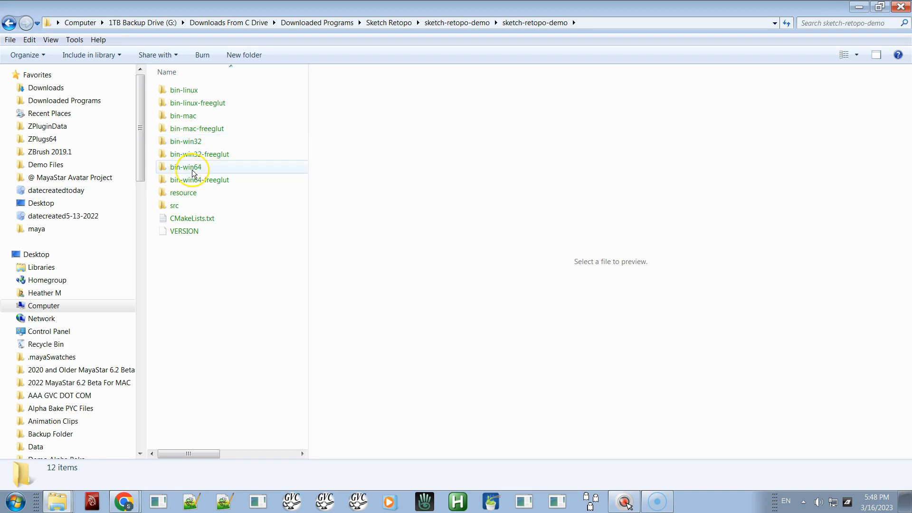
Run SketchRetopo2.exe from the bin-win64 folder as administrator and allow it to make changes to the computer
mouse_move(191, 170)
double_click(197, 168)
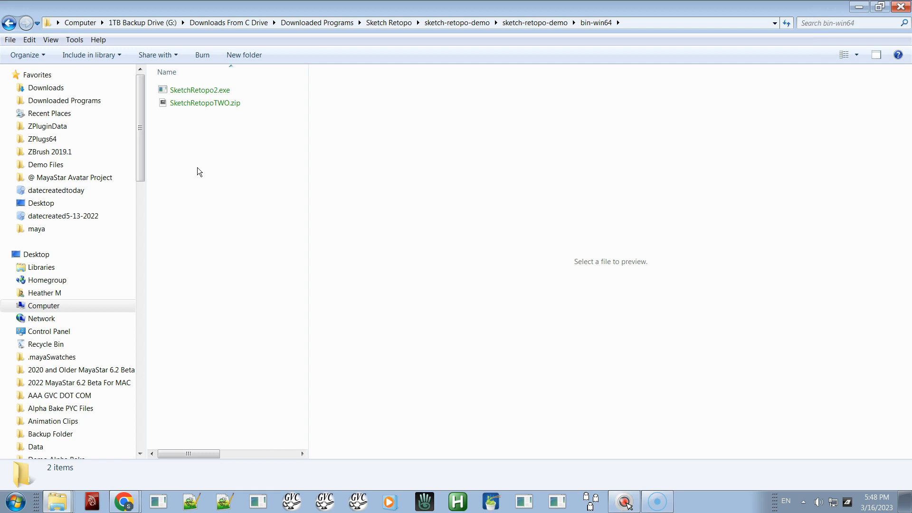
right_click(216, 92)
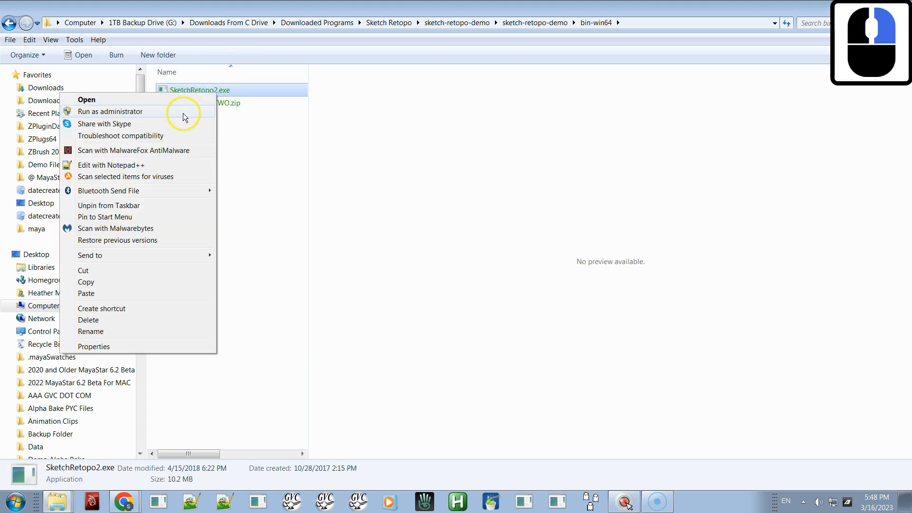
left_click(184, 113)
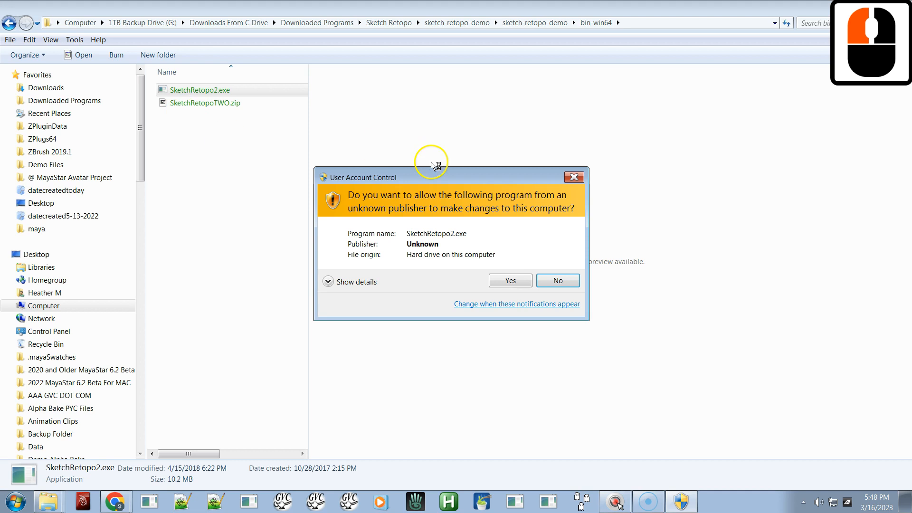
left_click(509, 283)
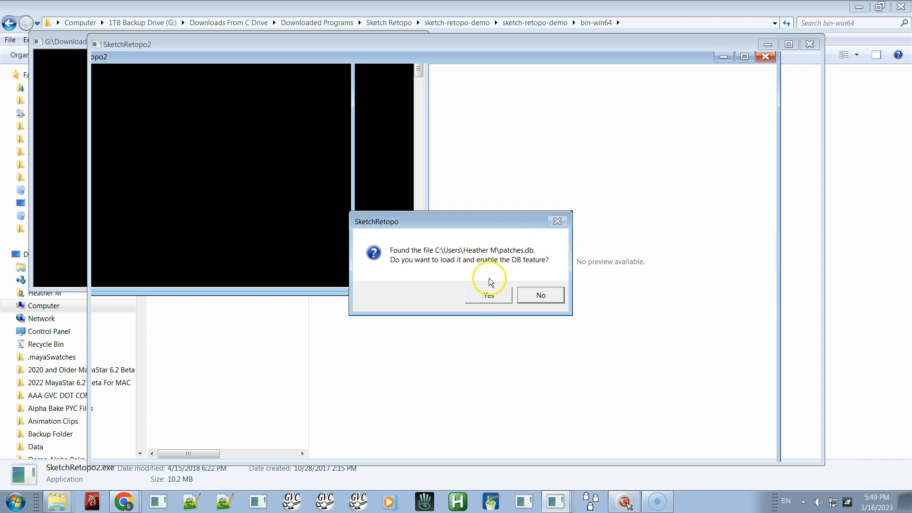
Load patches.db to enable the DB feature and maximize the SketchRetopo2 window
left_click(538, 300)
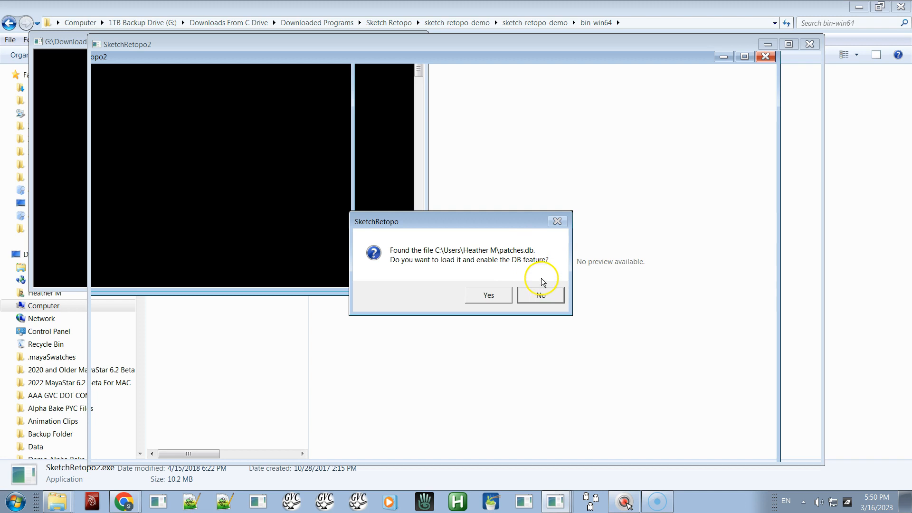
left_click(488, 295)
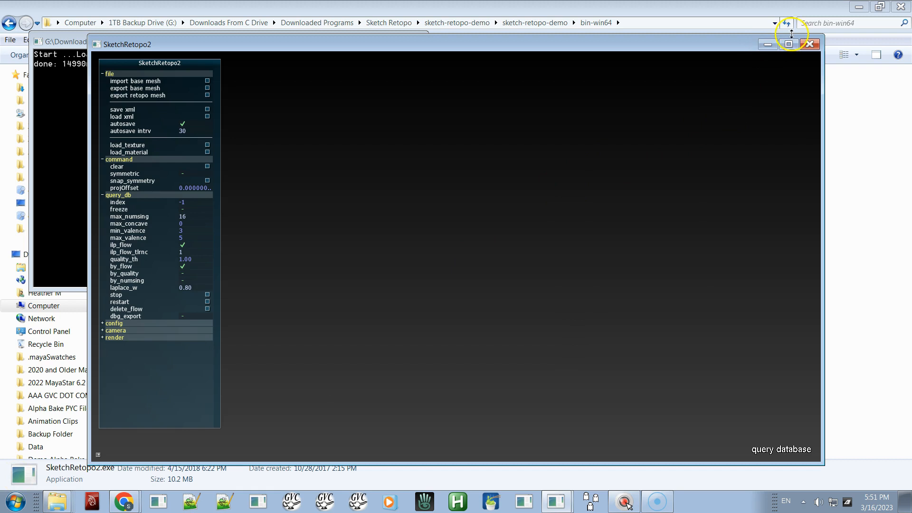
left_click(789, 43)
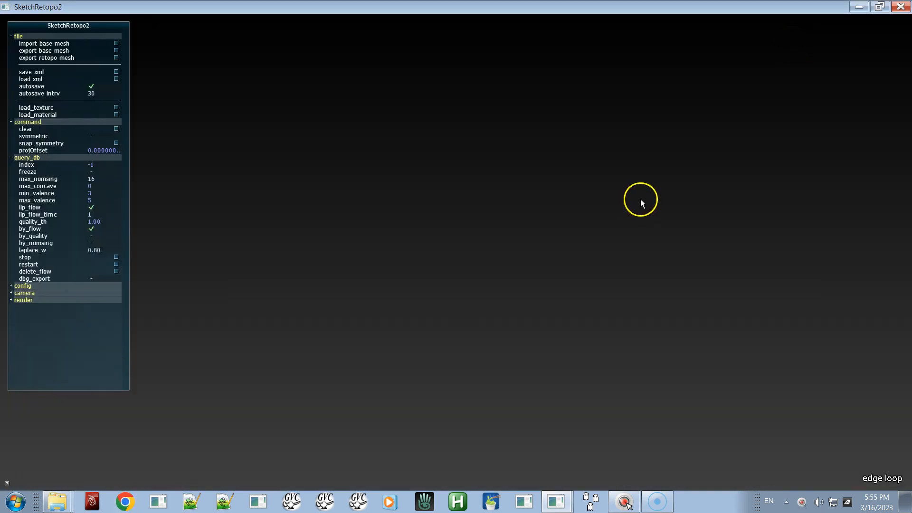
left_click(640, 201)
right_click(634, 227)
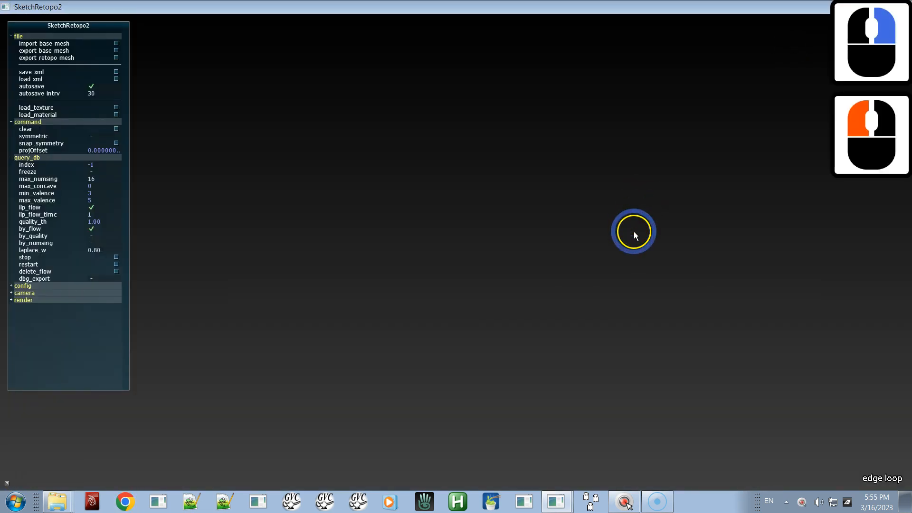
middle_click(634, 231)
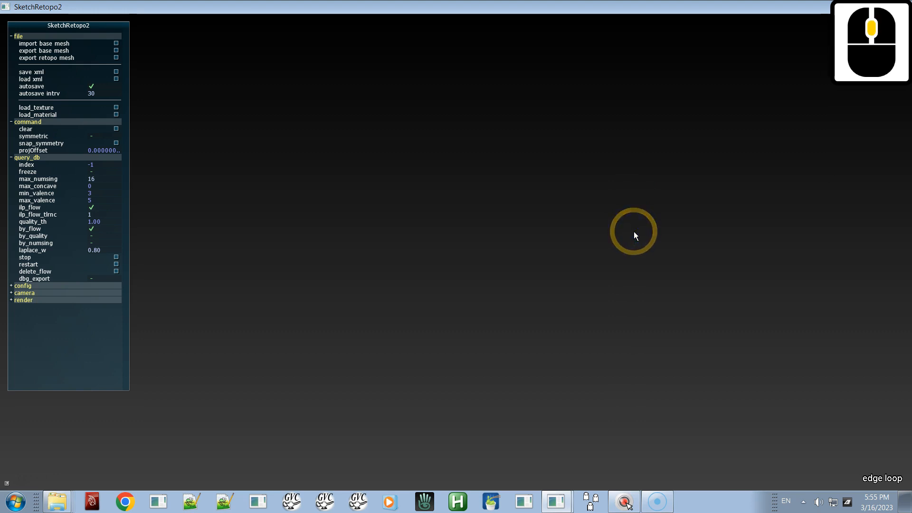
left_click(633, 233)
right_click(633, 233)
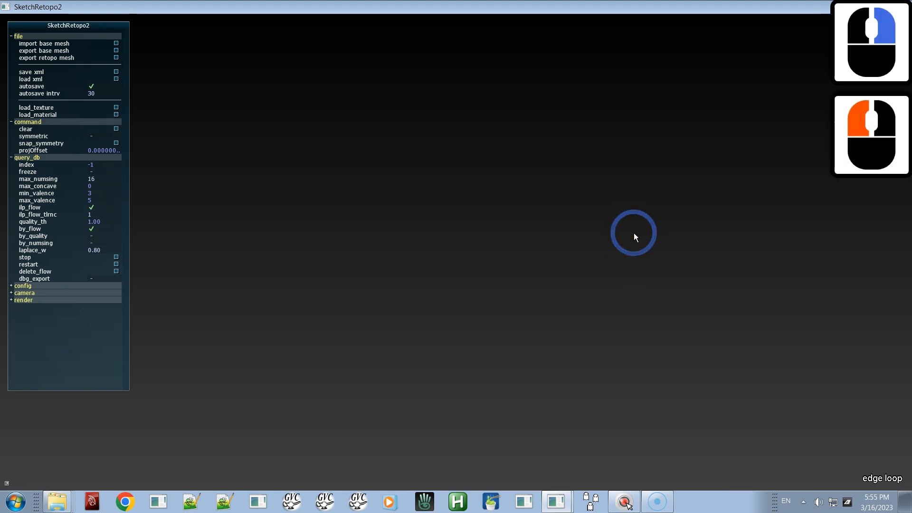
middle_click(633, 233)
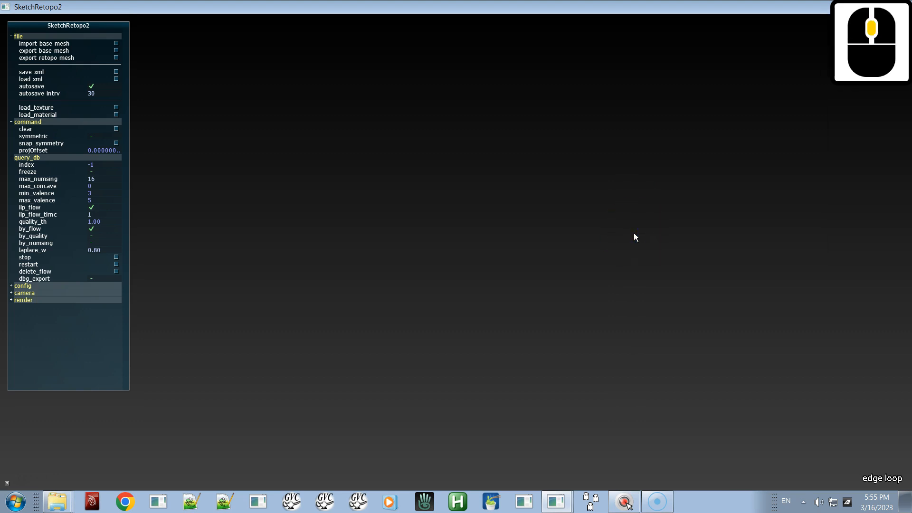
Cycle through the sketching modes, including laser and cylinder sketching, and finish in basic sketching mode
key("q")
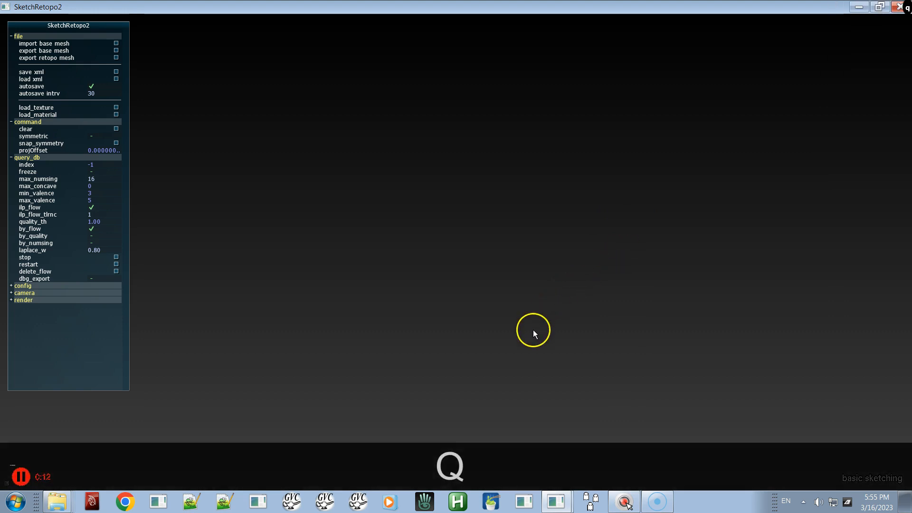
key("w")
key("e")
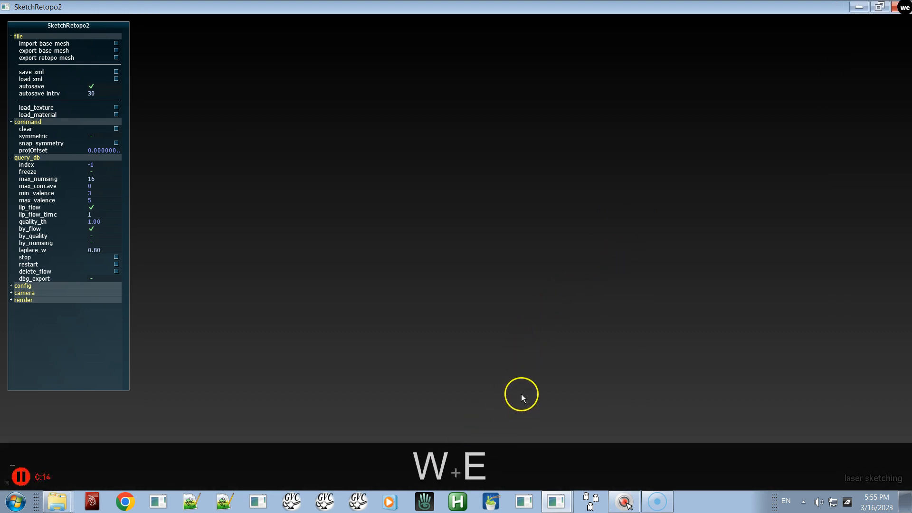
key("r")
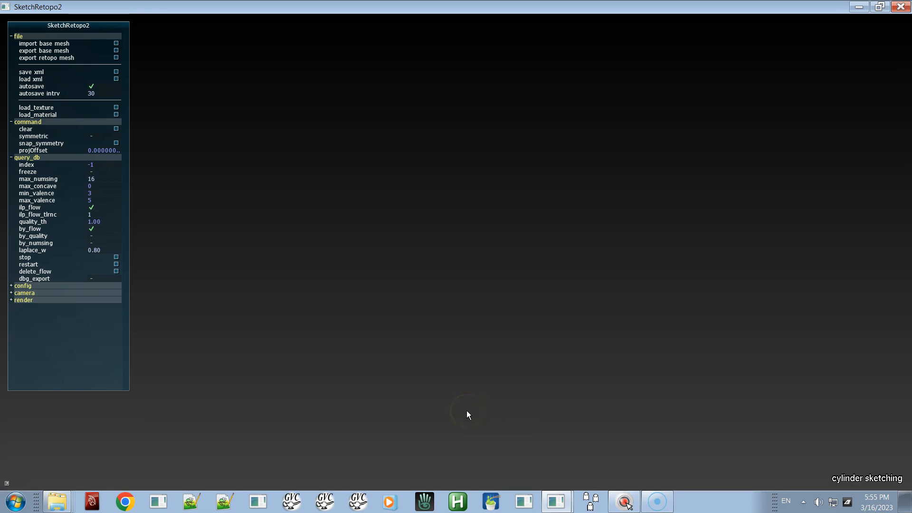
key("q")
key("w")
key("e")
key("q")
Import Flat Dress.obj from the Desktop as the base mesh and bring both dress pieces into view
left_click(61, 45)
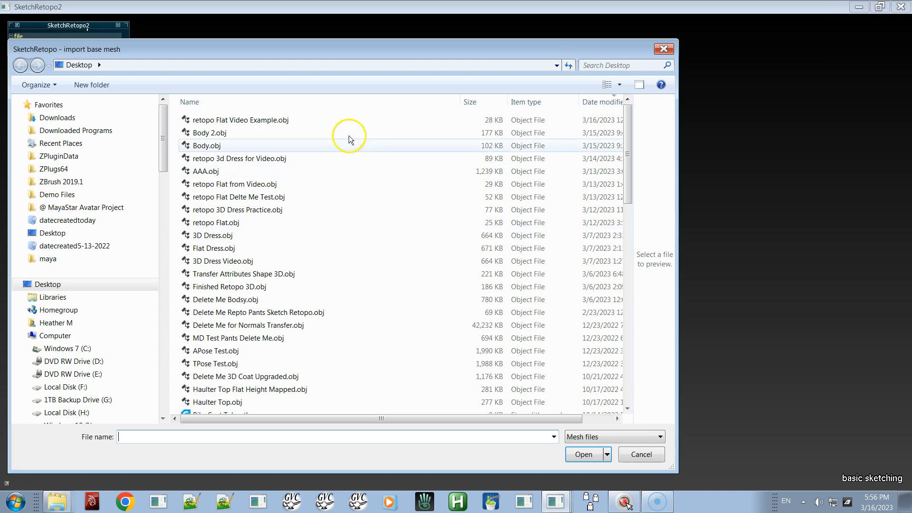
double_click(219, 249)
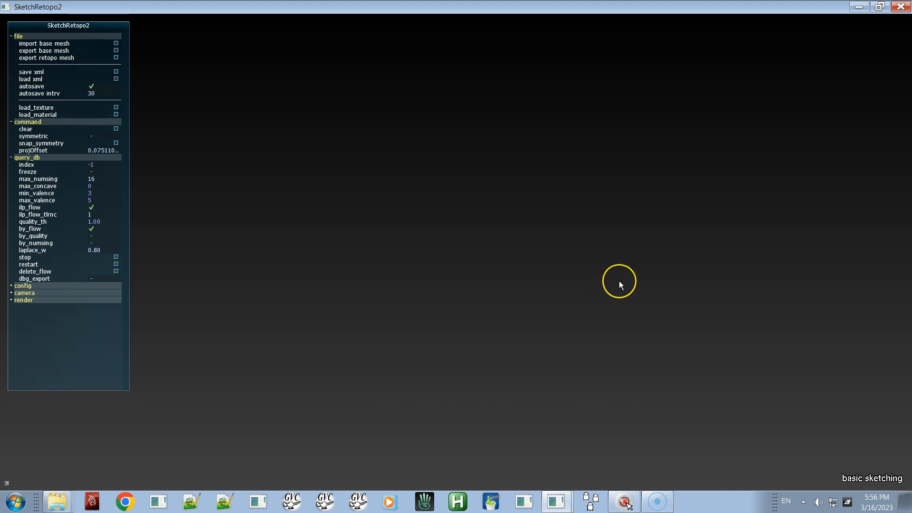
key("alt")
left_click_drag(619, 280, 619, 141, "alt")
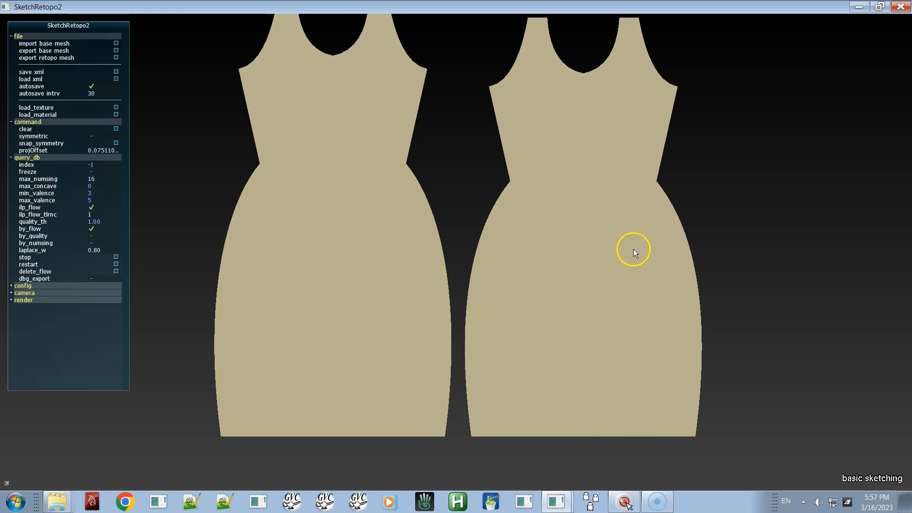
Orbit, pan and zoom in on the two flat dress pieces to try out the camera controls
left_click_drag(634, 252, 298, 263, "alt")
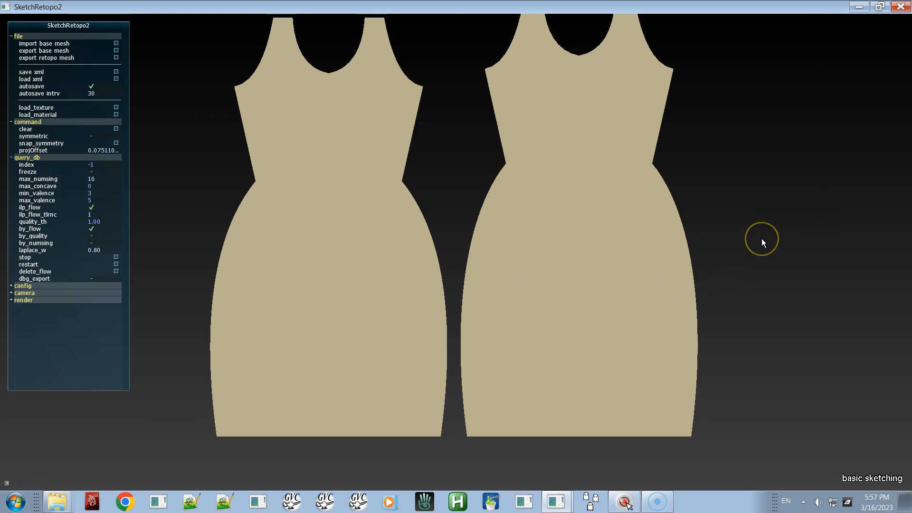
left_click_drag(762, 243, 743, 234, "alt")
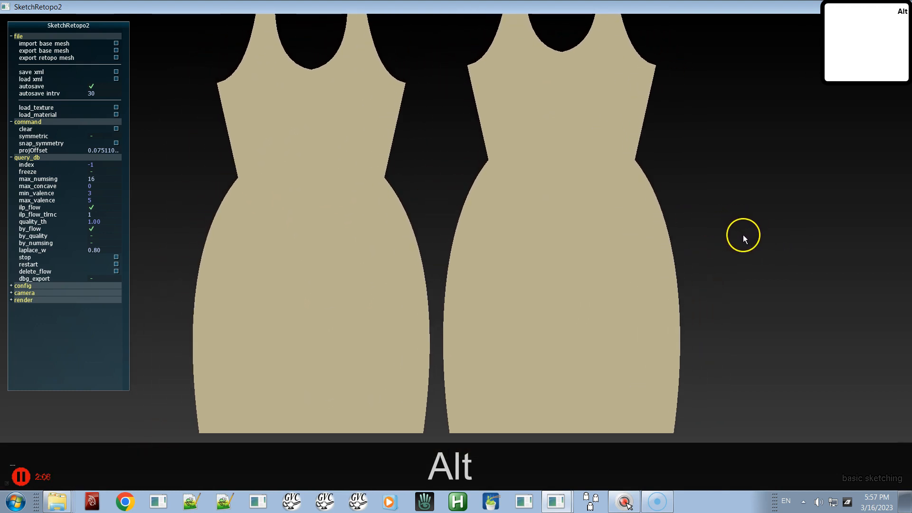
middle_click_drag(742, 234, 749, 234, "alt")
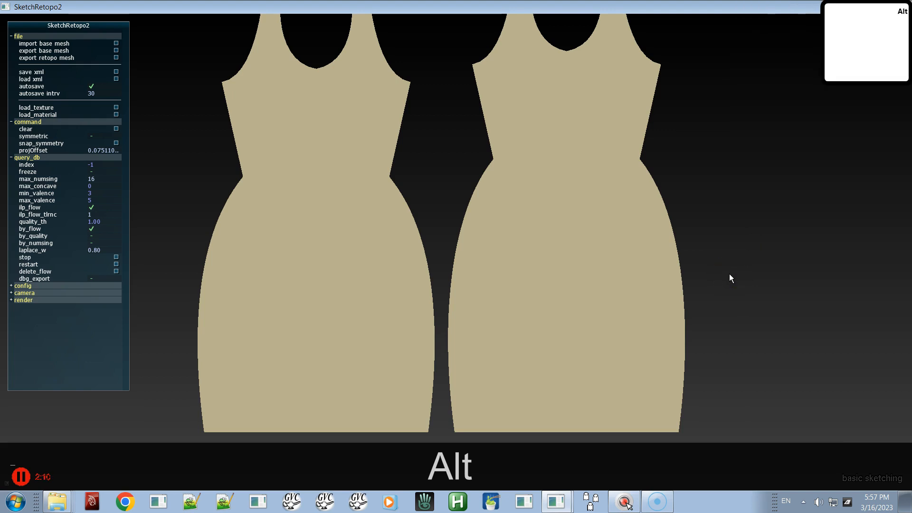
right_click_drag(728, 273, 717, 428, "alt")
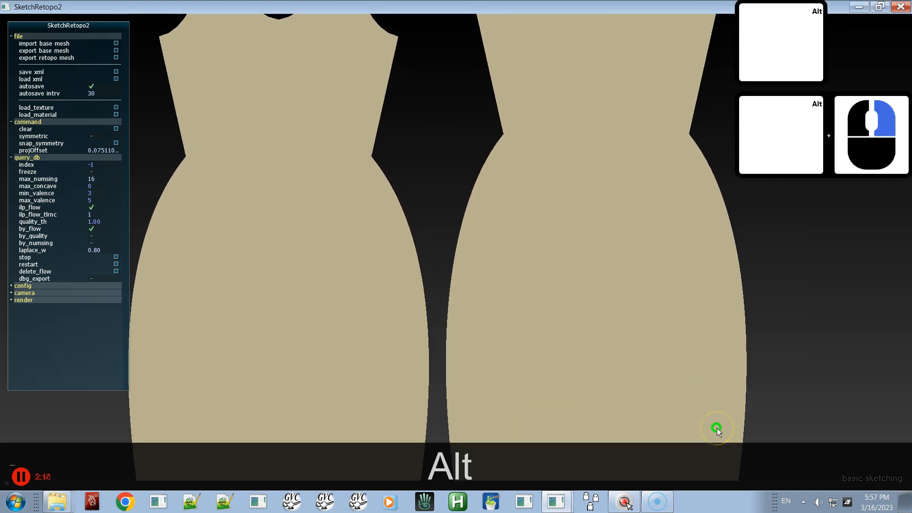
Save the project as retopo Video Example.xml on the Desktop, replacing the existing file
right_click_drag(682, 324, 546, 303, "alt")
mouse_move(619, 304)
right_mouse_down("alt")
mouse_move(567, 198)
mouse_move(554, 81)
right_mouse_up("alt")
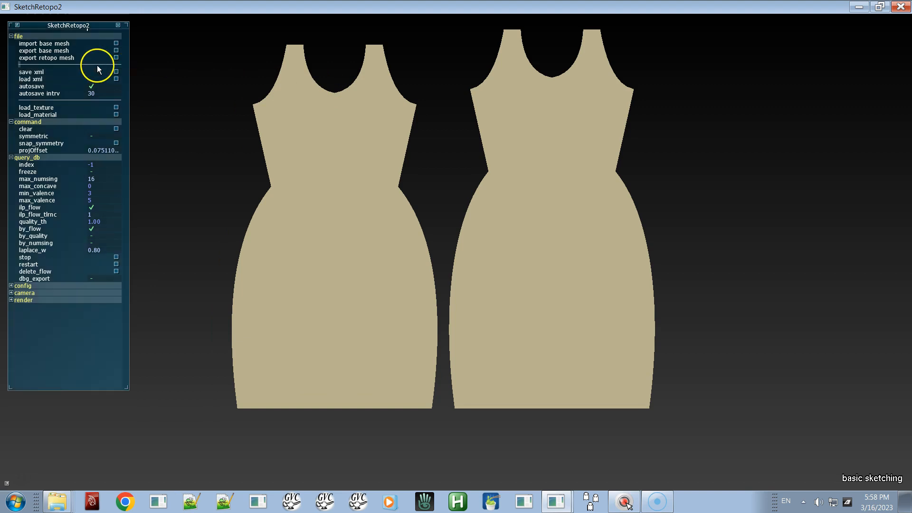
left_click(82, 71)
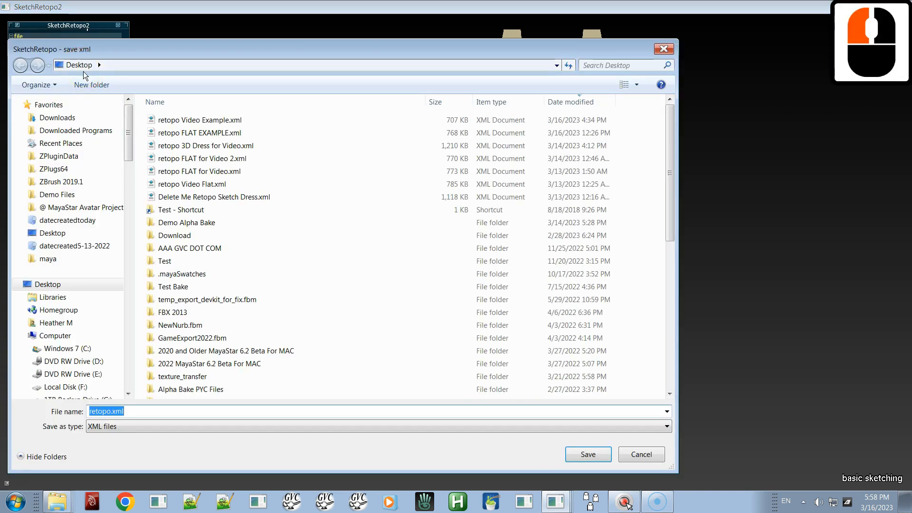
double_click(206, 120)
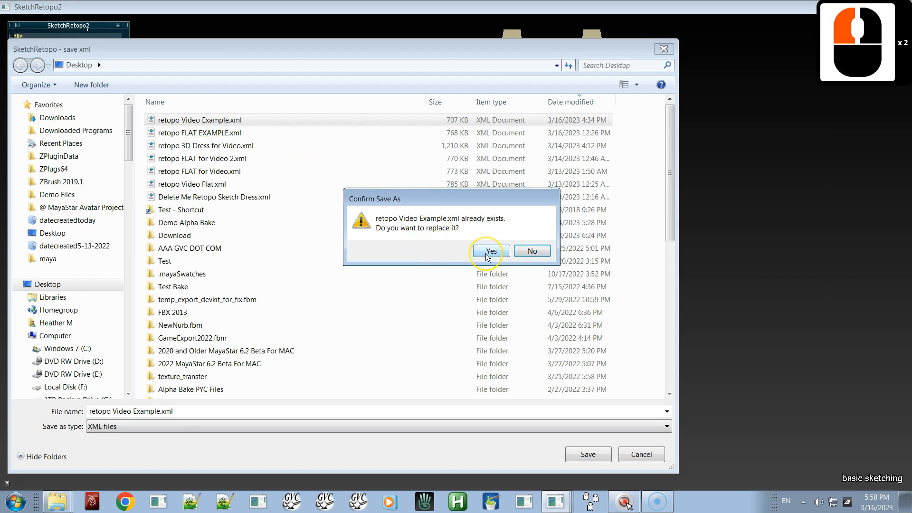
left_click(487, 256)
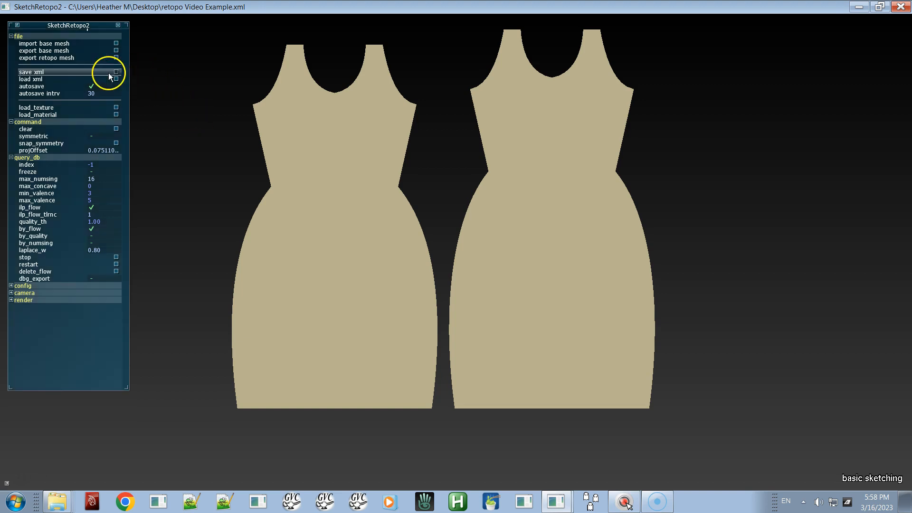
left_click(92, 97)
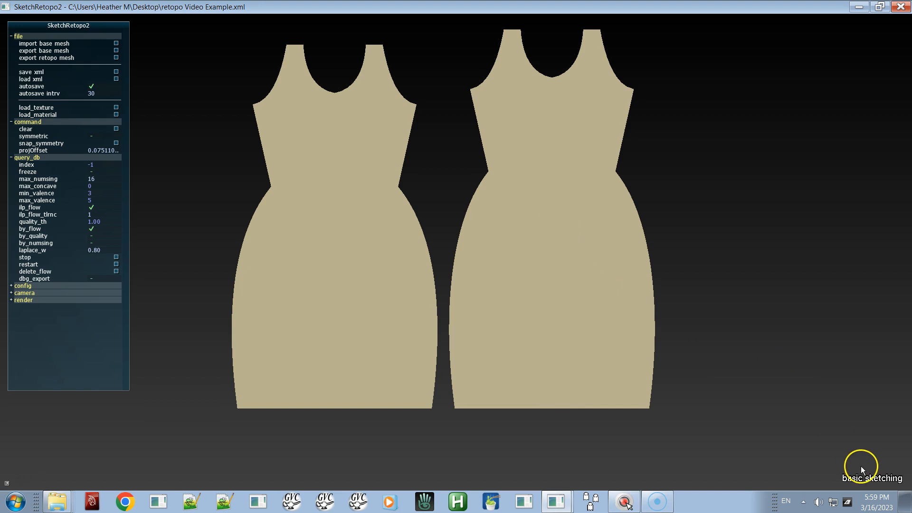
Try sketching and smoothing a stroke on the right dress piece's skirt, and undo it
left_click(606, 297)
mouse_move(543, 200)
left_mouse_down()
mouse_move(535, 258)
mouse_move(554, 311)
left_mouse_up()
left_click_drag(537, 273, 547, 223, "shift")
left_click_drag(554, 206, 546, 257, "shift")
key("ctrl+z")
key("ctrl+z")
Sketch the boundary curves around the full outlines of both dress pieces, starting with the right one
key("b")
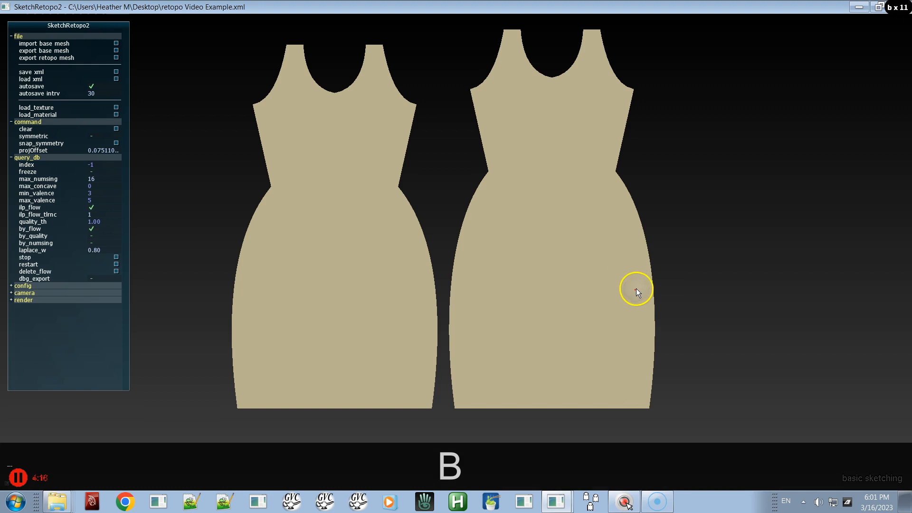
left_click(651, 287)
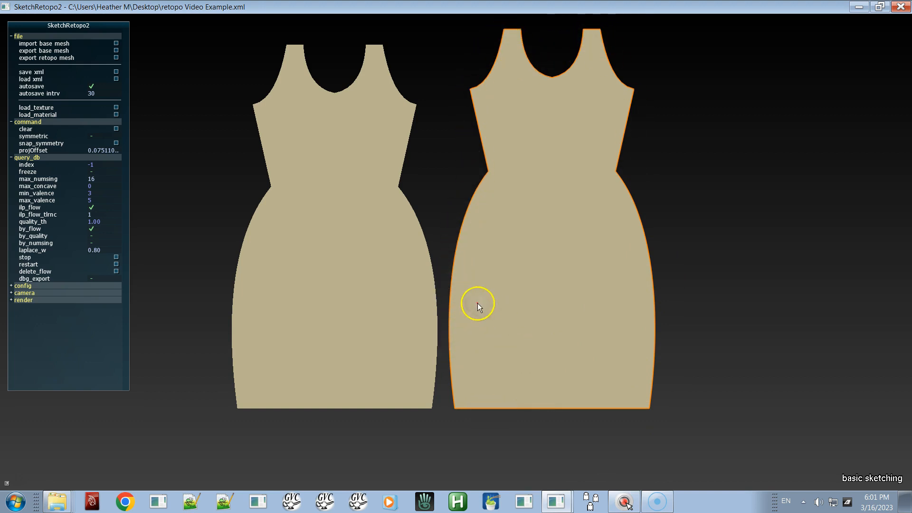
key("b")
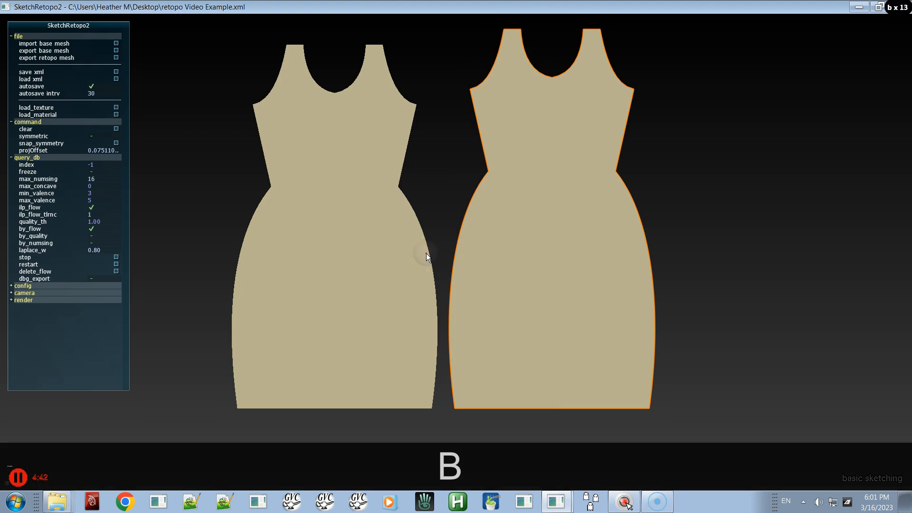
left_click(426, 257)
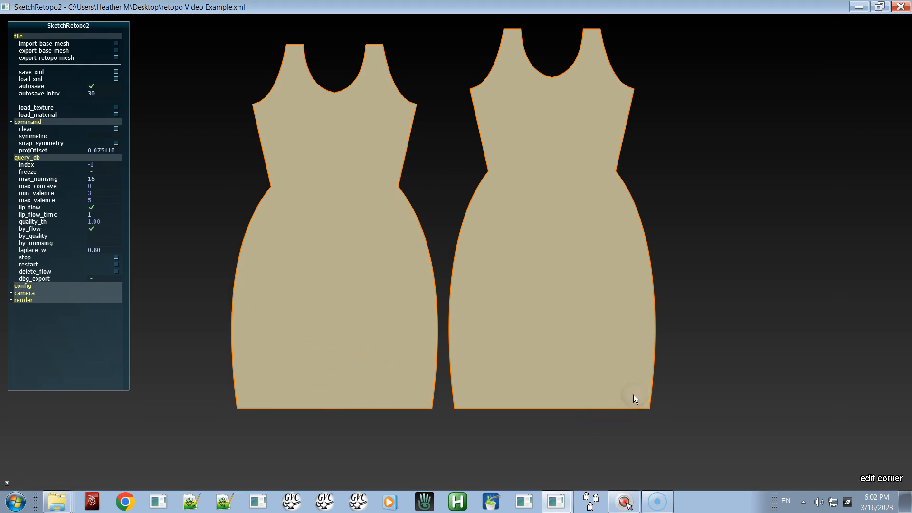
In basic sketching mode, sketch four connected strokes forming a closed diamond-shaped patch on the right dress piece's skirt
key("t")
left_click_drag(547, 208, 508, 285)
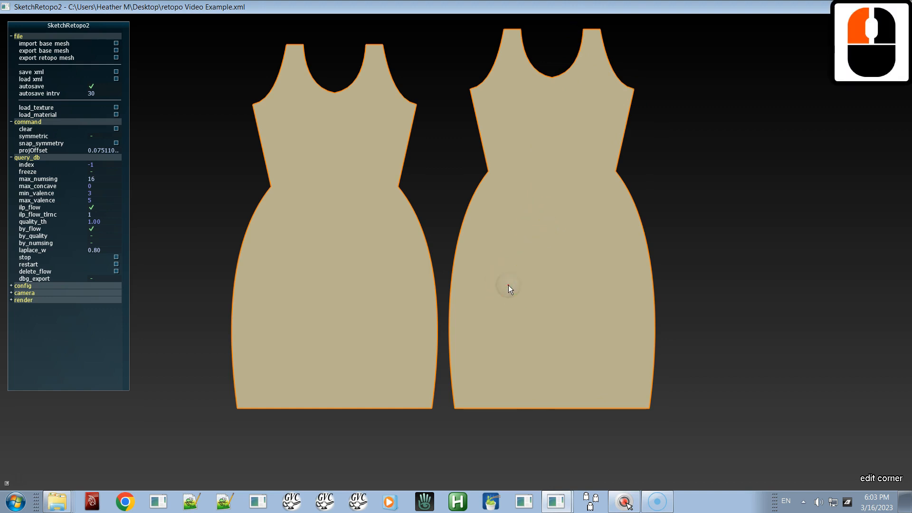
key("q")
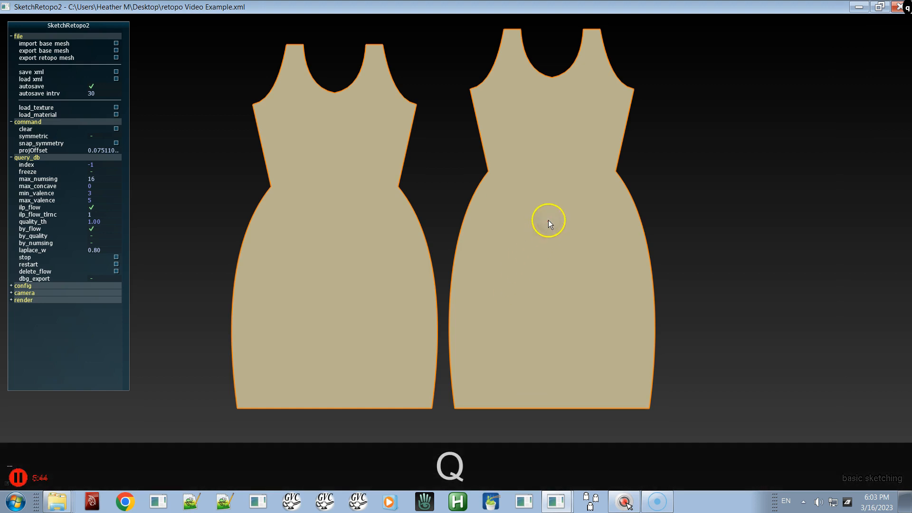
left_click_drag(543, 236, 513, 304)
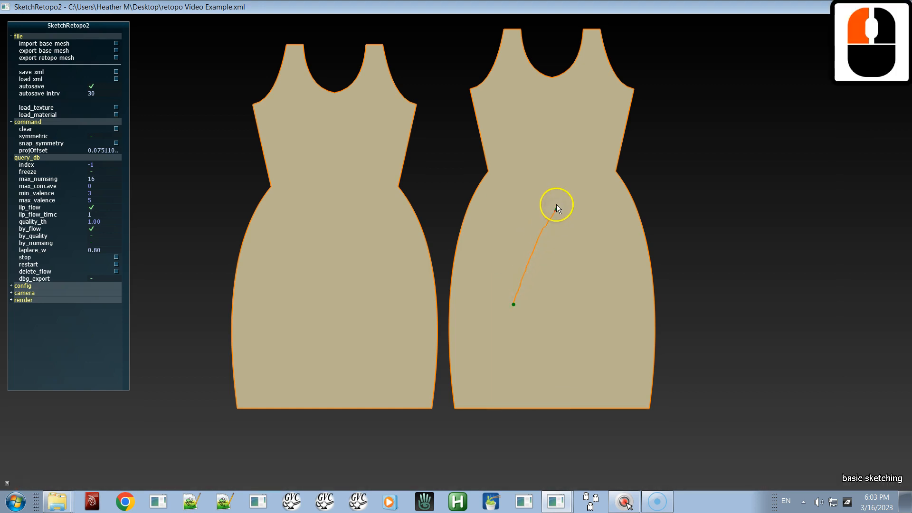
left_click_drag(556, 210, 560, 213)
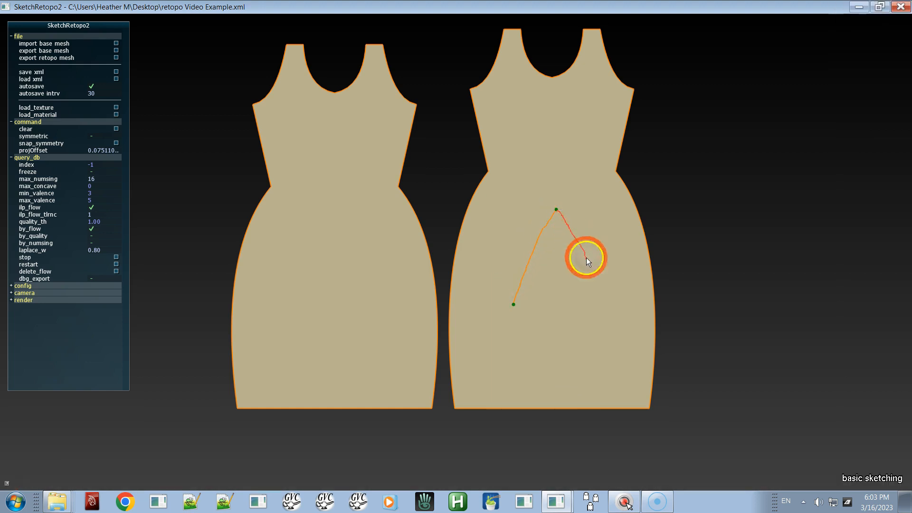
left_click_drag(586, 257, 596, 289)
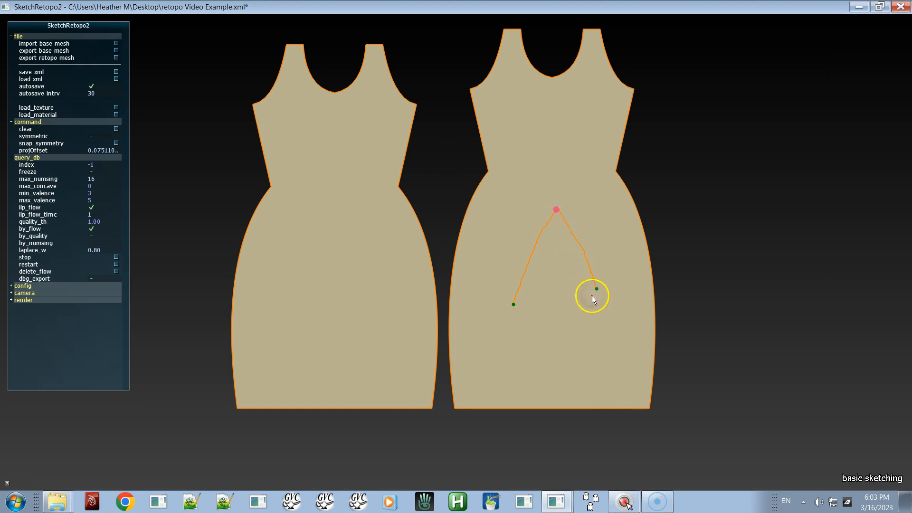
left_click_drag(560, 338, 550, 357)
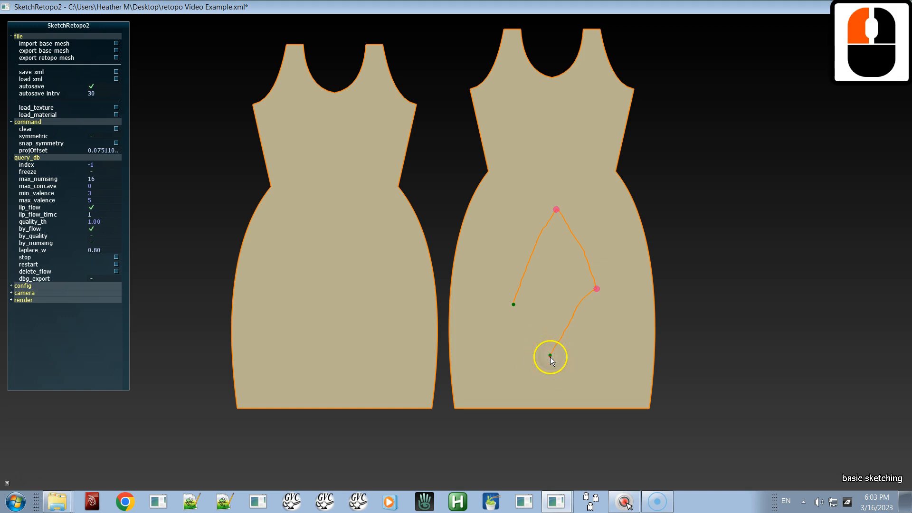
left_click_drag(517, 318, 515, 306)
left_click(515, 306)
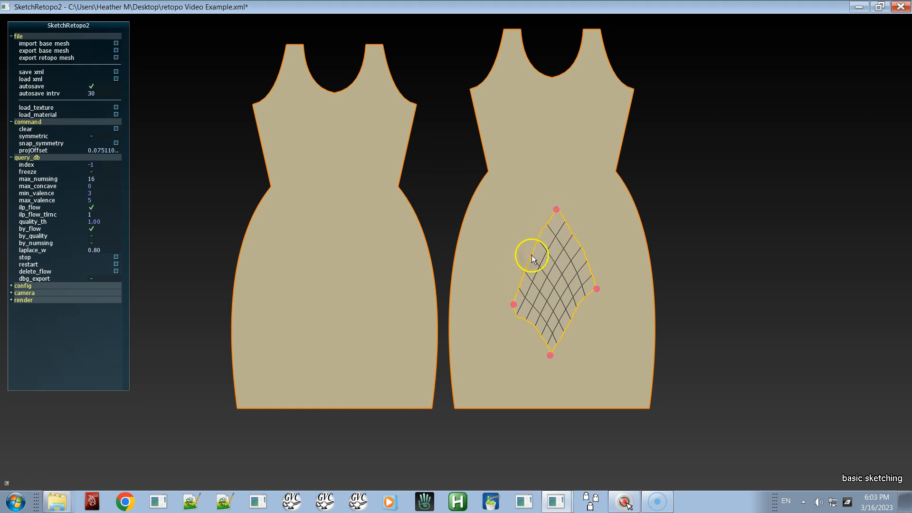
Smooth all four edges of the diamond-shaped patch
left_click(544, 237, "shift")
left_click(573, 242, "shift")
left_click(581, 310, "shift")
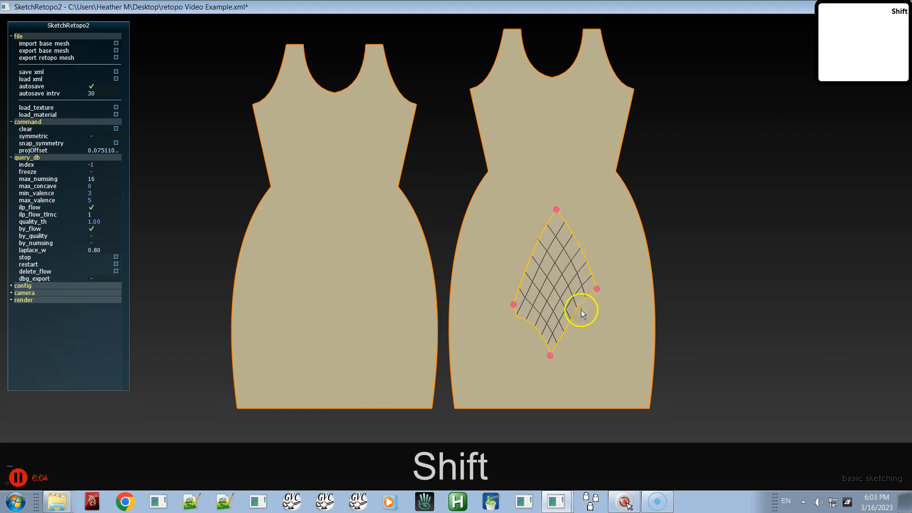
left_click(535, 333, "shift")
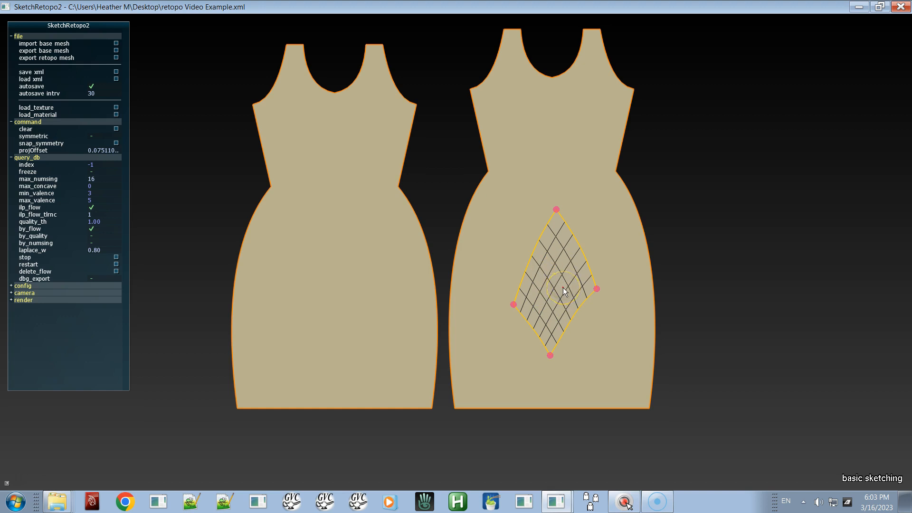
Erase the diamond-shaped patch from the right dress piece's skirt
key("c")
mouse_move(584, 337)
left_mouse_down()
mouse_move(544, 267)
mouse_move(504, 247)
mouse_move(498, 322)
mouse_move(529, 320)
mouse_move(587, 234)
left_mouse_up()
left_click(592, 224)
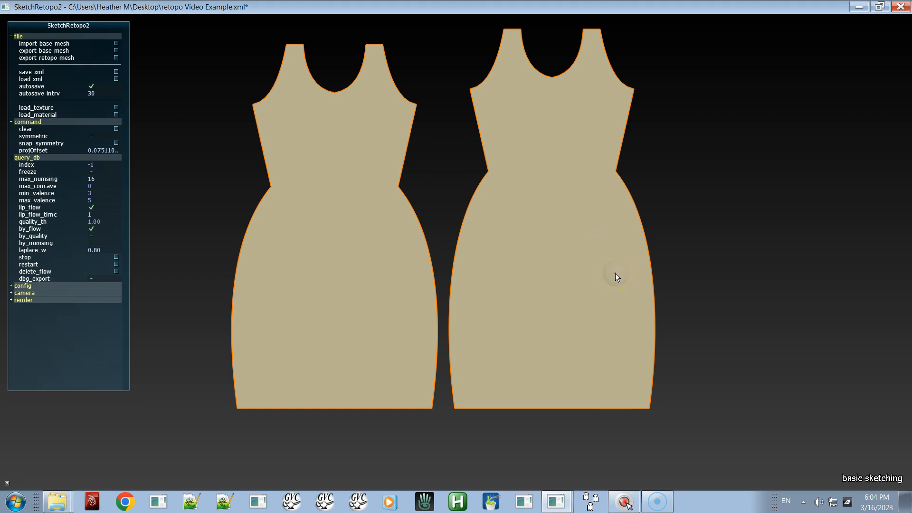
Switch to edit corner mode and mark a corner near the right end of the right dress piece's hem
key("t")
left_click(645, 407)
key("ctrl")
left_click(646, 404, "ctrl")
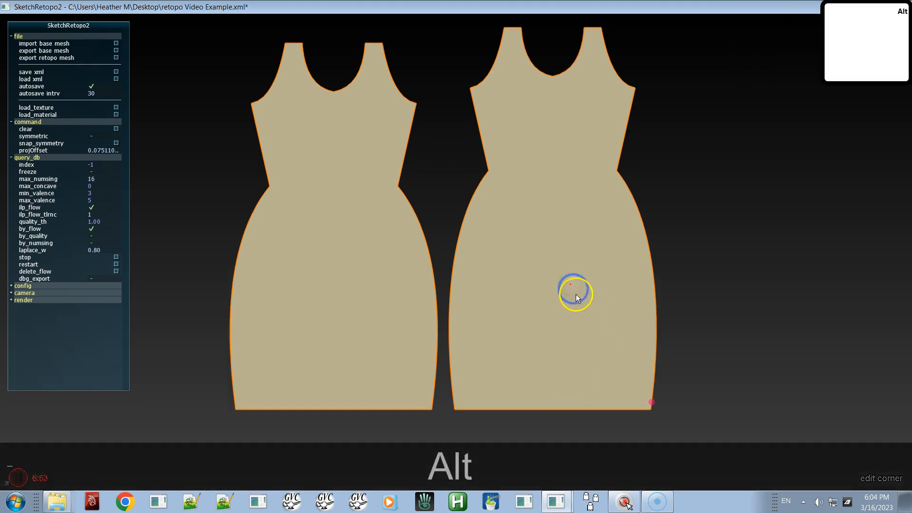
Remove the misplaced corner and mark corners exactly at both ends of the right dress piece's hem
right_click_drag(576, 295, 679, 397, "alt")
middle_click_drag(672, 373, 588, 228, "alt")
right_click_drag(588, 219, 616, 452, "alt")
right_click_drag(614, 182, 645, 393, "alt")
right_click_drag(625, 151, 661, 278, "alt")
middle_click_drag(659, 275, 560, 256, "alt")
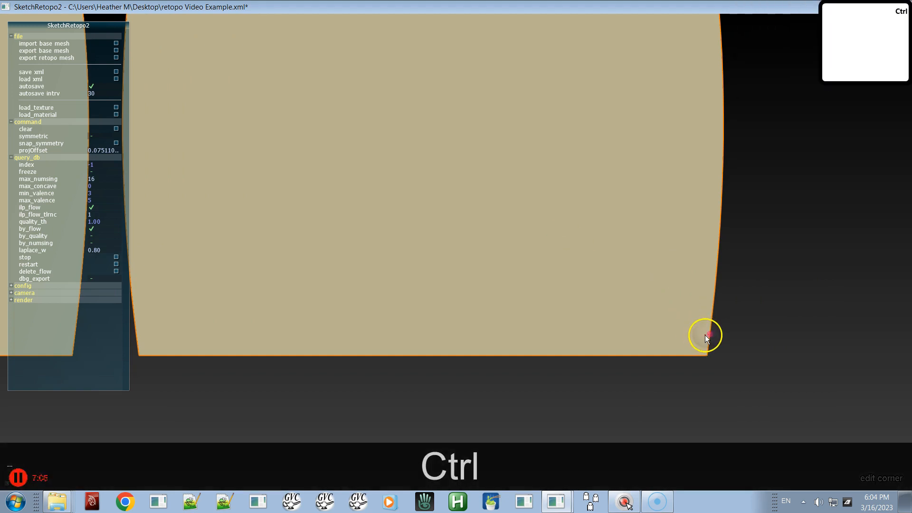
left_click(706, 334, "ctrl")
left_click_drag(704, 350, 685, 359, "ctrl")
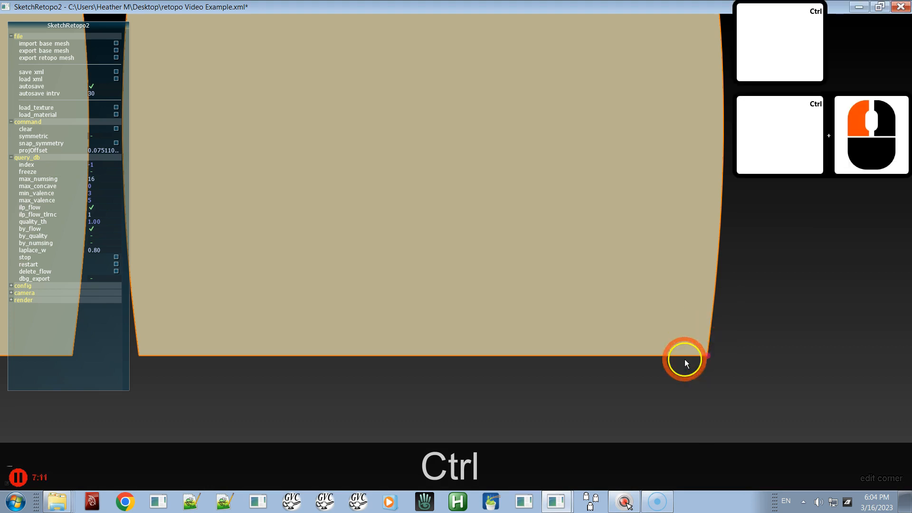
left_click(143, 352, "ctrl")
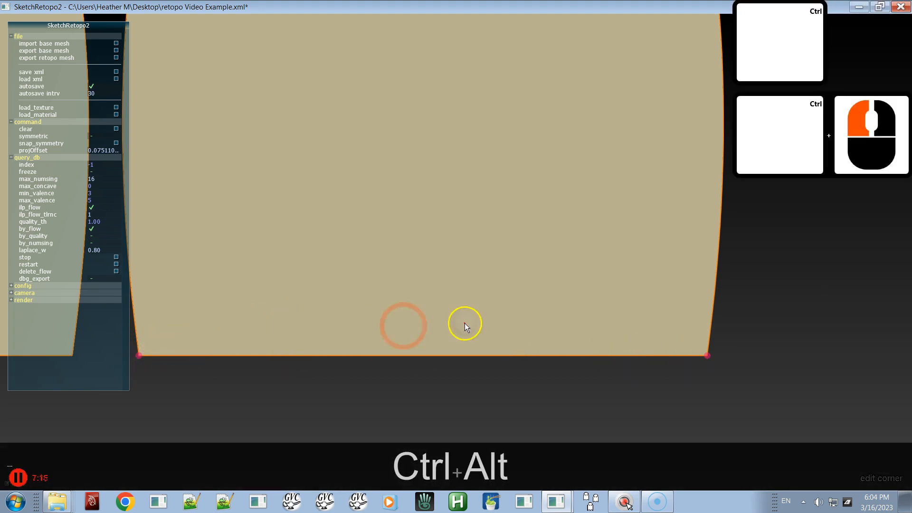
Mark corners at both sides of the right dress piece's waist
right_click_drag(507, 302, 454, 101, "ctrl+alt")
right_click_drag(507, 239, 510, 188, "alt")
right_click_drag(532, 307, 488, 4, "alt")
middle_click_drag(484, 149, 513, 320, "alt")
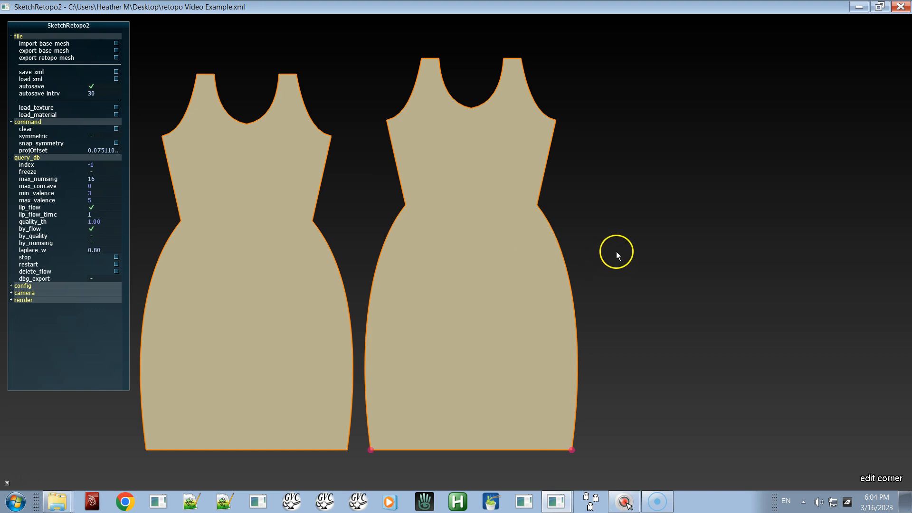
mouse_move(625, 240)
right_mouse_down("alt")
mouse_move(633, 243)
mouse_move(634, 217)
mouse_move(643, 237)
right_mouse_up("alt")
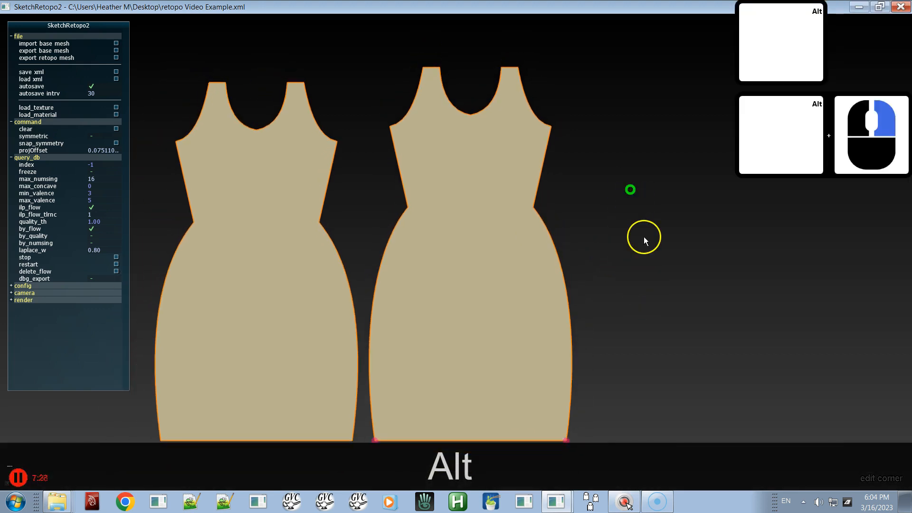
mouse_move(636, 221)
left_mouse_down("ctrl+alt")
mouse_move(630, 272)
mouse_move(625, 211)
left_mouse_up("ctrl+alt")
right_click_drag(636, 262, 636, 289, "ctrl+alt")
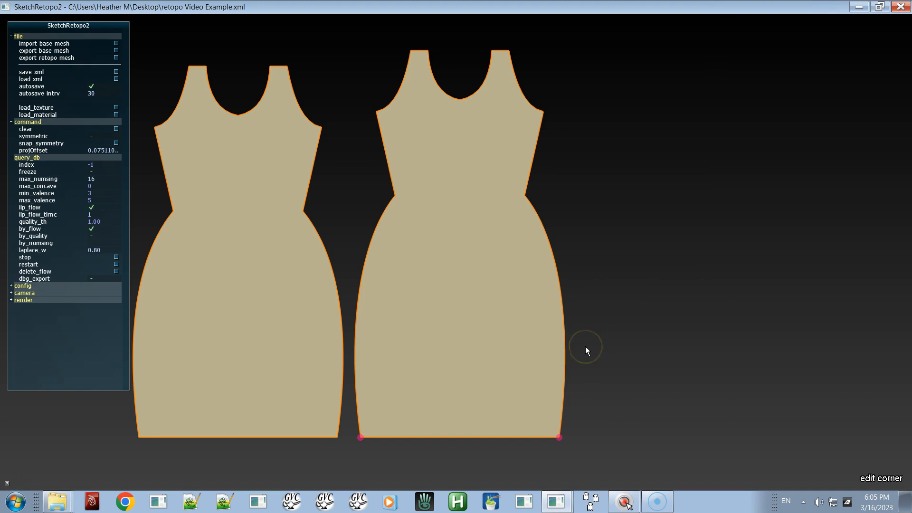
key("alt")
left_click_drag(585, 351, 612, 274, "alt")
right_click_drag(612, 270, 609, 346, "alt")
middle_click_drag(596, 212, 621, 322, "alt")
right_click_drag(634, 243, 623, 295, "alt")
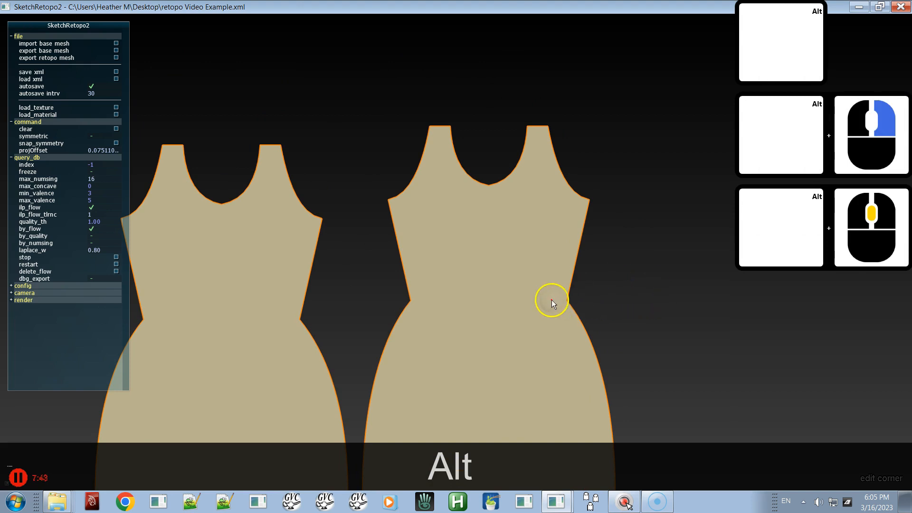
left_click(564, 302, "ctrl")
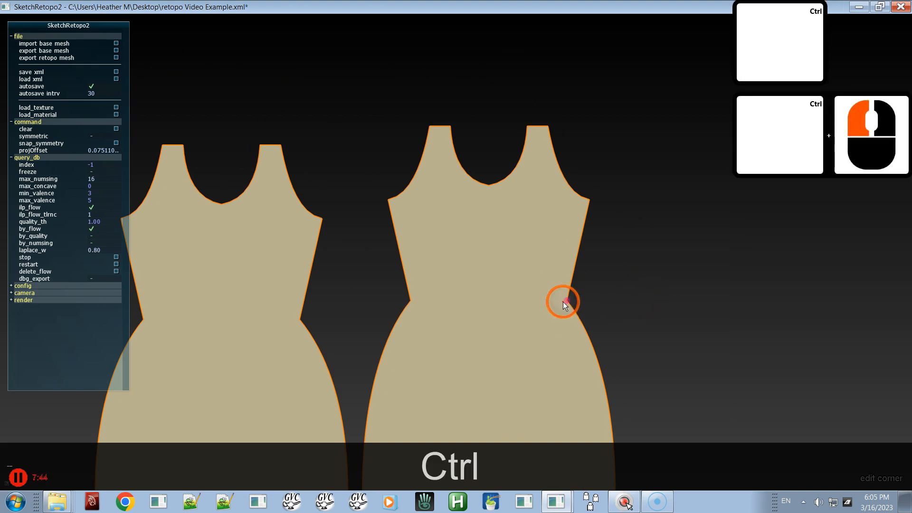
left_click(411, 301, "ctrl")
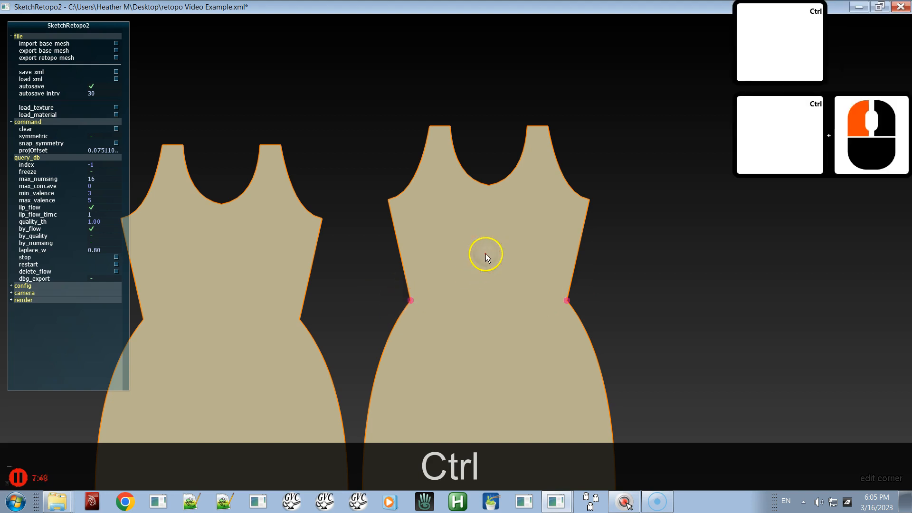
Mark corners at both underarm points and at both ends of each shoulder strap on the right dress piece
left_click(587, 201, "ctrl")
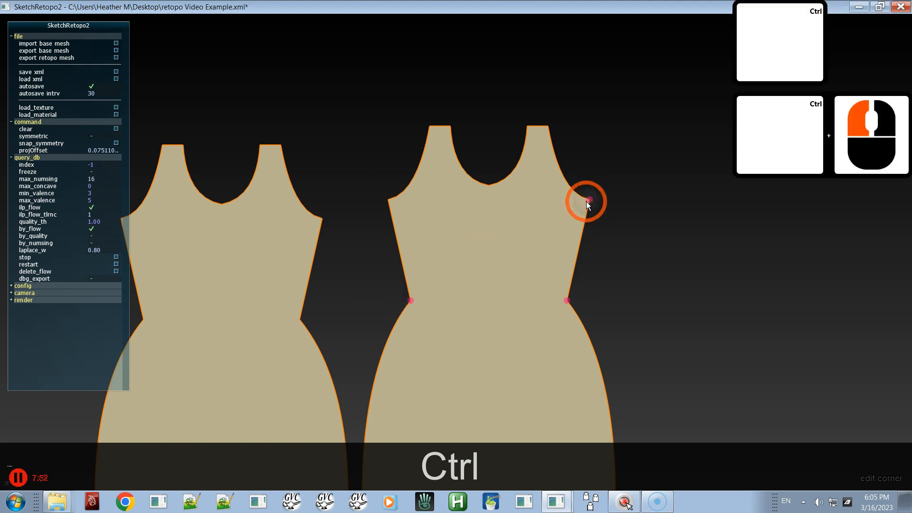
left_click(547, 127, "ctrl")
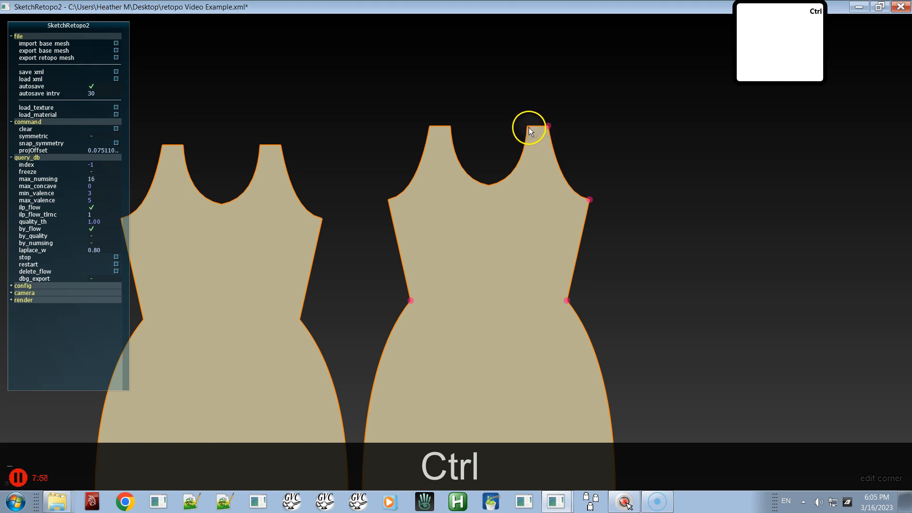
left_click(527, 126, "ctrl")
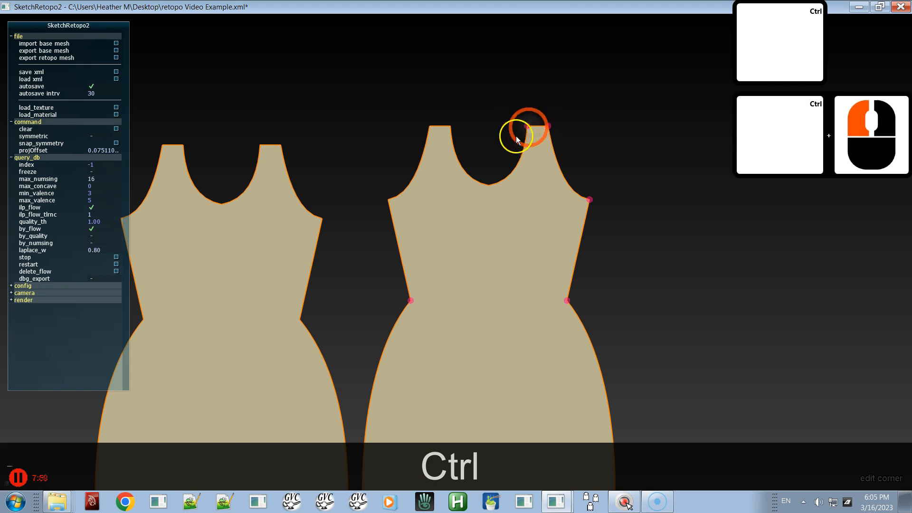
left_click(449, 127, "ctrl")
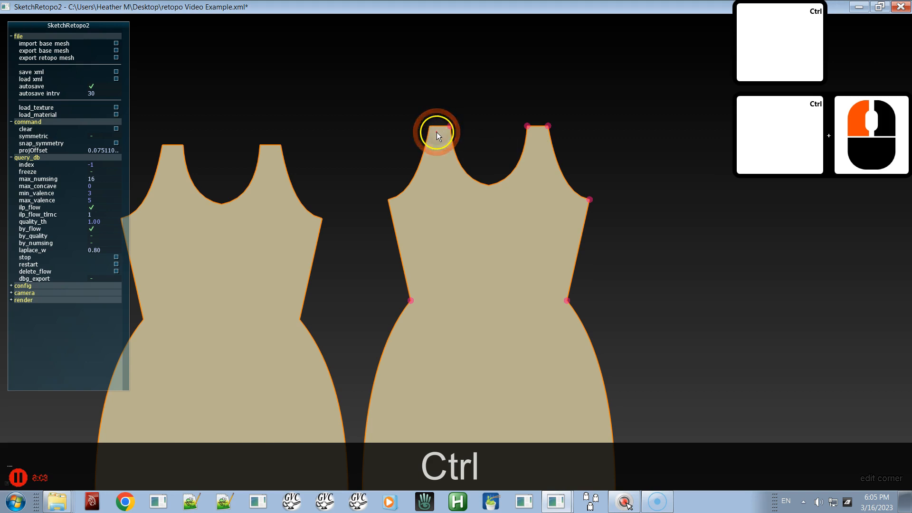
left_click(431, 127, "ctrl")
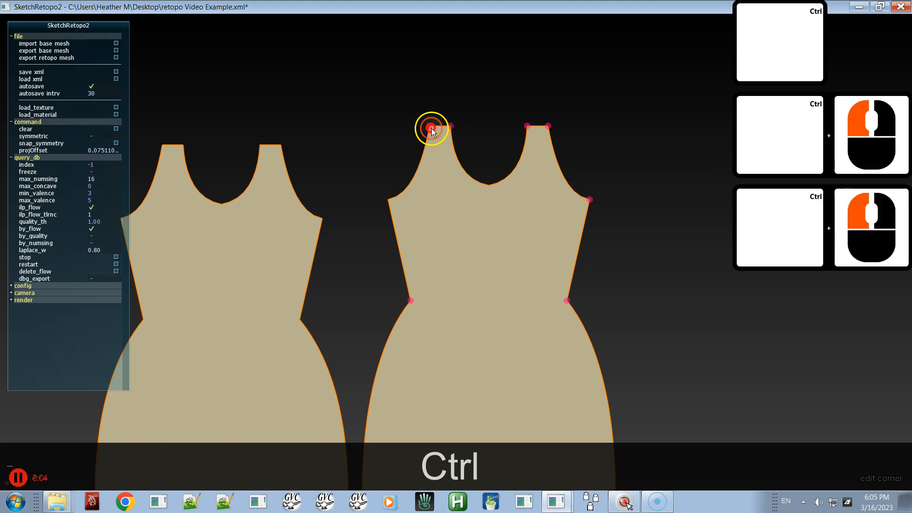
left_click(390, 201, "ctrl")
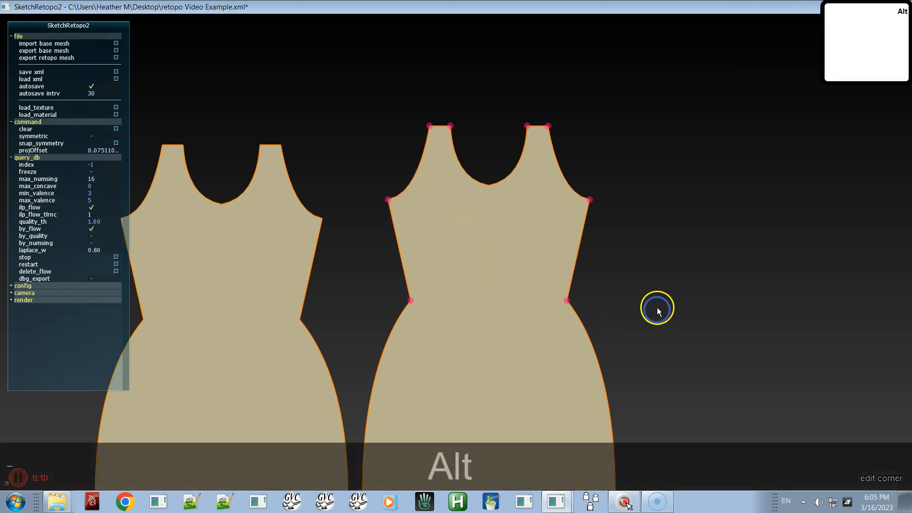
In basic sketching mode, sketch a waistline between the two waist corners of the right dress piece and smooth it straight
right_click_drag(657, 307, 594, 153, "alt")
middle_click_drag(601, 227, 617, 135, "alt")
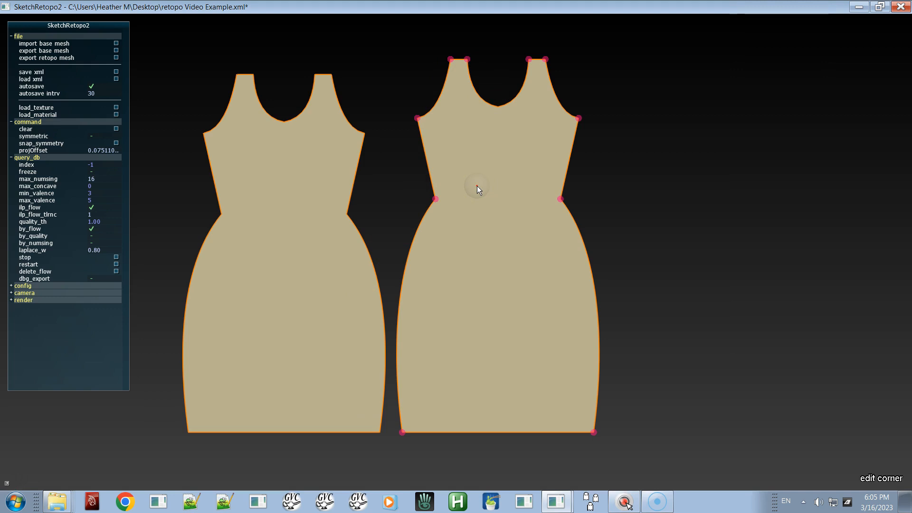
key("q")
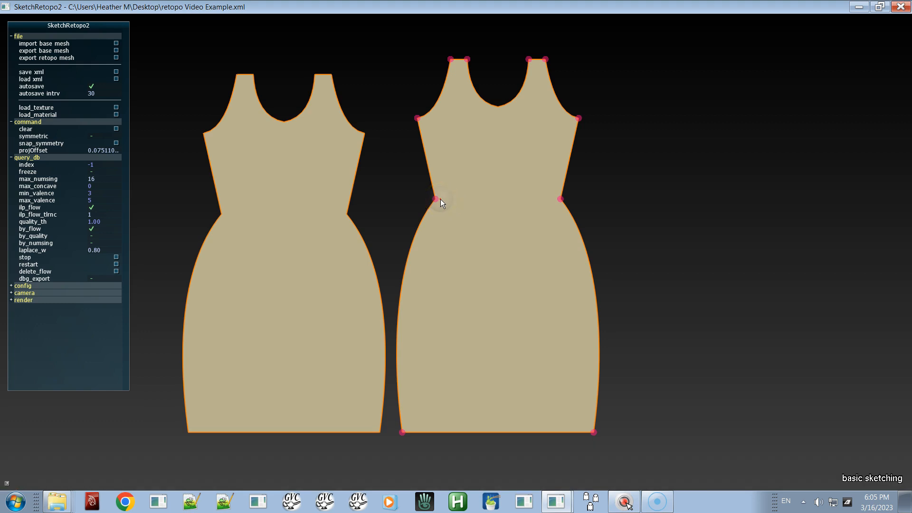
left_click_drag(440, 199, 499, 202)
left_click(555, 202)
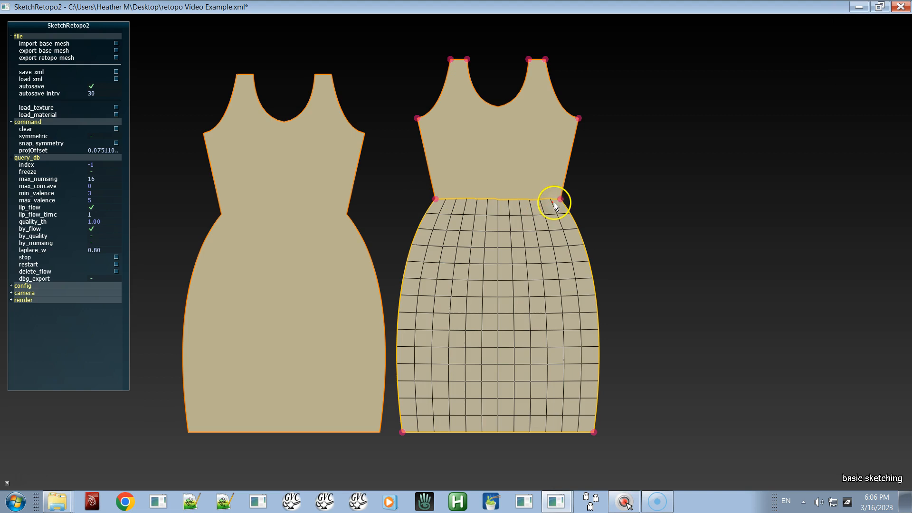
mouse_move(509, 201)
left_mouse_down("shift")
mouse_move(492, 207)
mouse_move(513, 196)
left_mouse_up("shift")
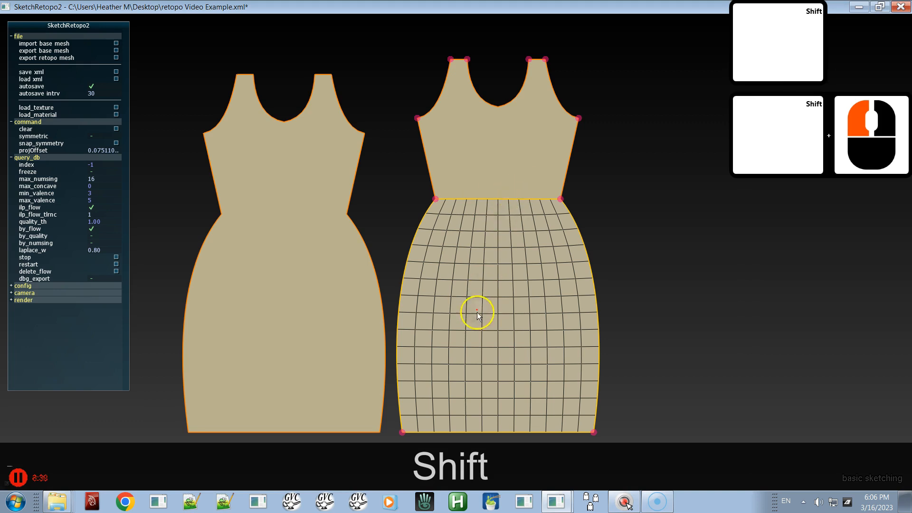
left_click_drag(485, 269, 513, 264, "shift")
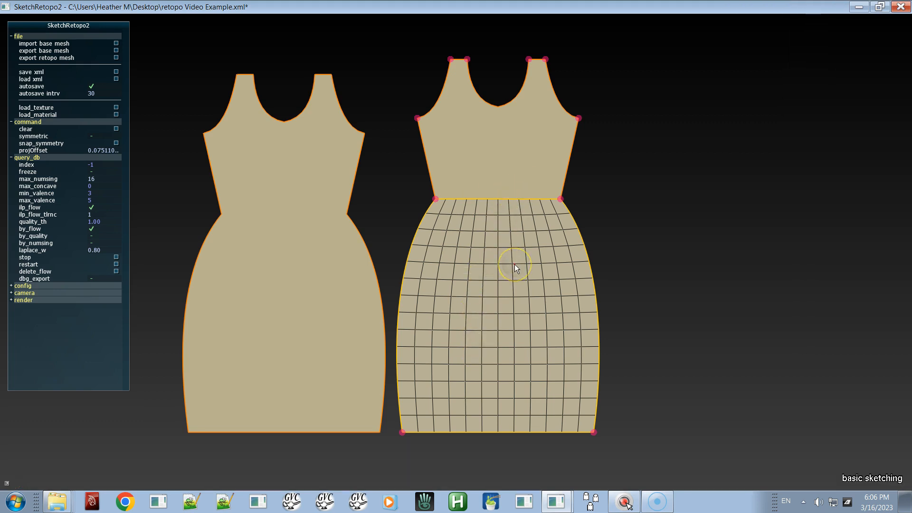
Preview the retopo mesh without the base mesh, examine the skirt patch, and return to the normal display
key("space")
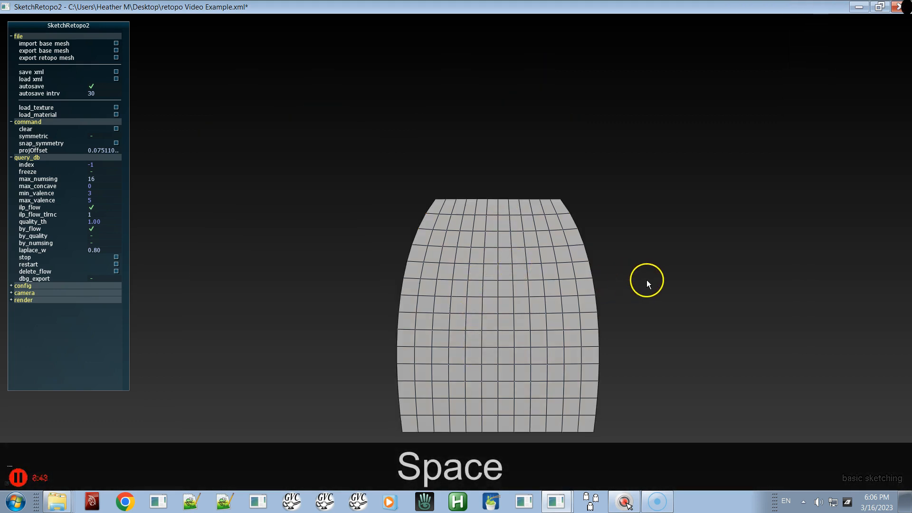
left_click_drag(684, 302, 649, 307, "alt")
key("alt+shift+space")
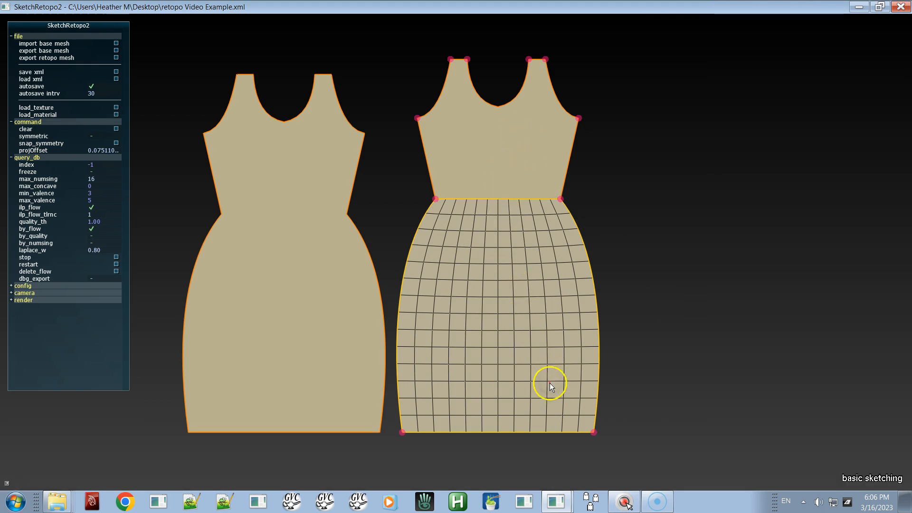
In edit topology mode, examine the subdivision counts of the skirt's hem and its two opposite side edges, selecting the sides together
key("a")
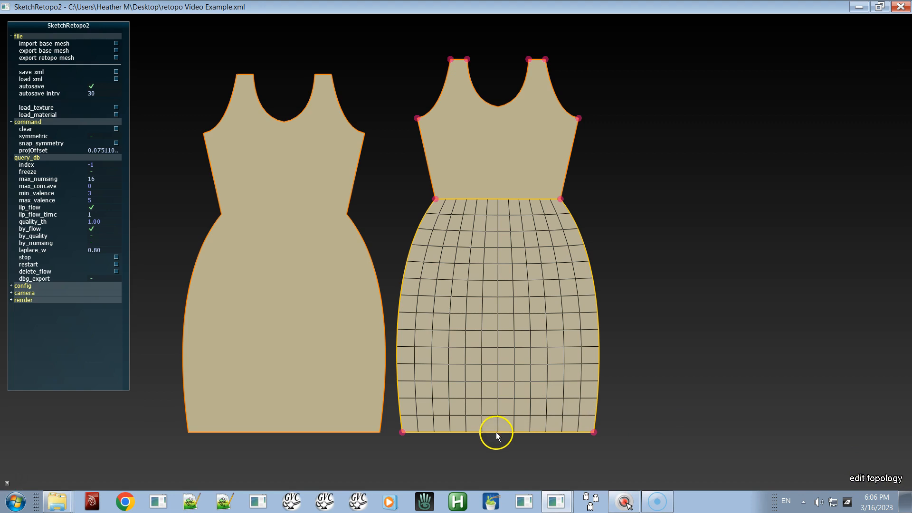
left_click_drag(498, 429, 494, 437)
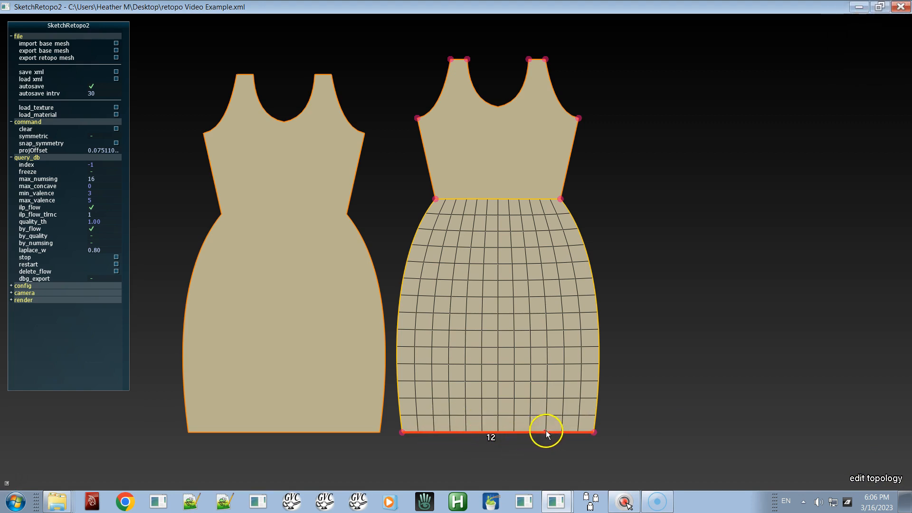
left_click(599, 332)
left_click(597, 333)
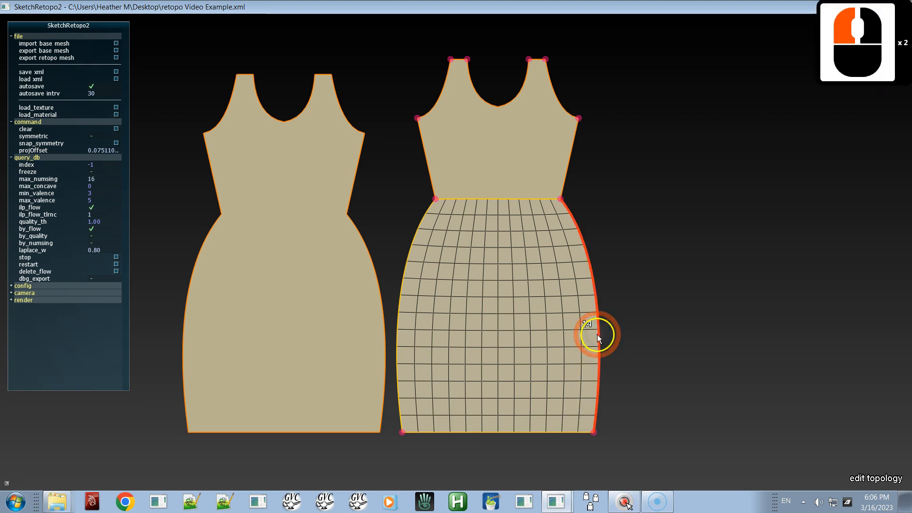
left_click(401, 338, "shift")
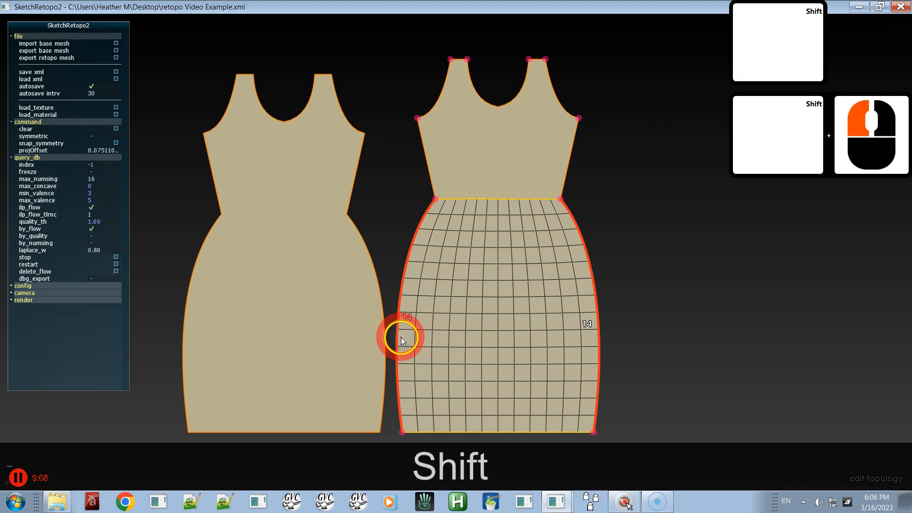
left_click(532, 336)
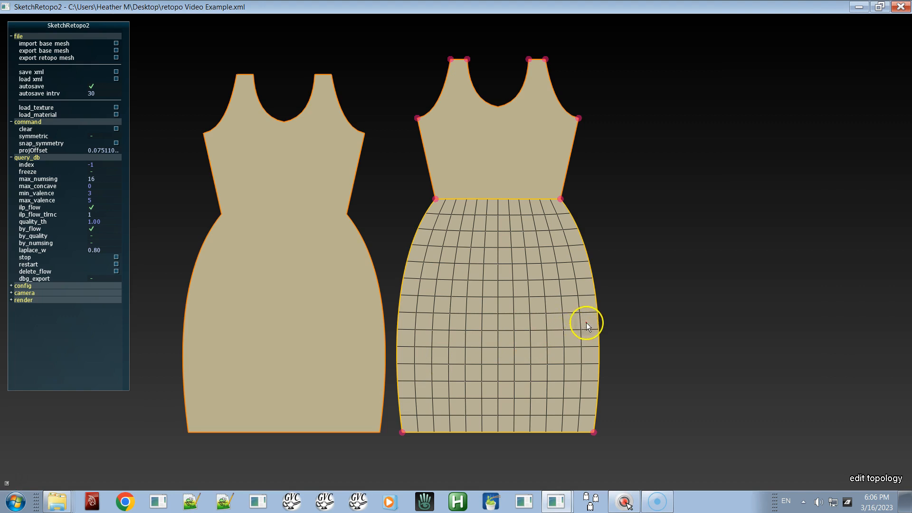
key("ctrl")
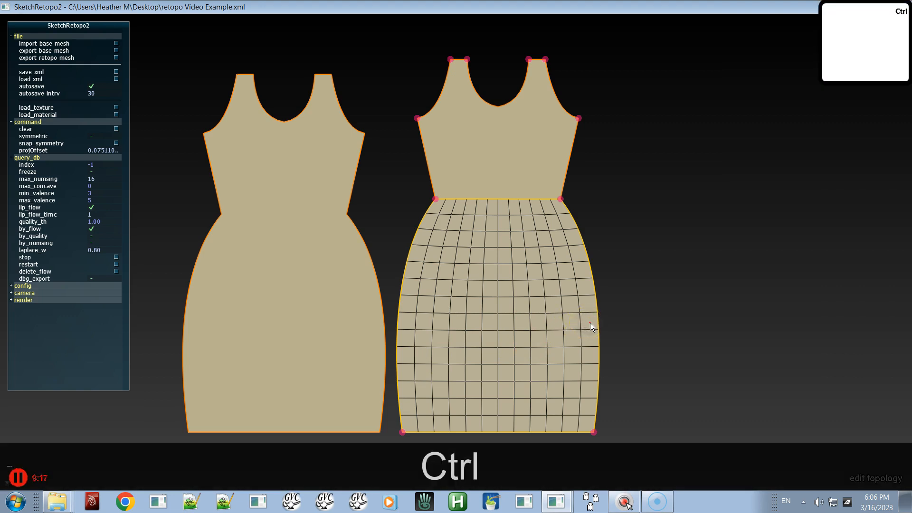
left_click(592, 323, "ctrl")
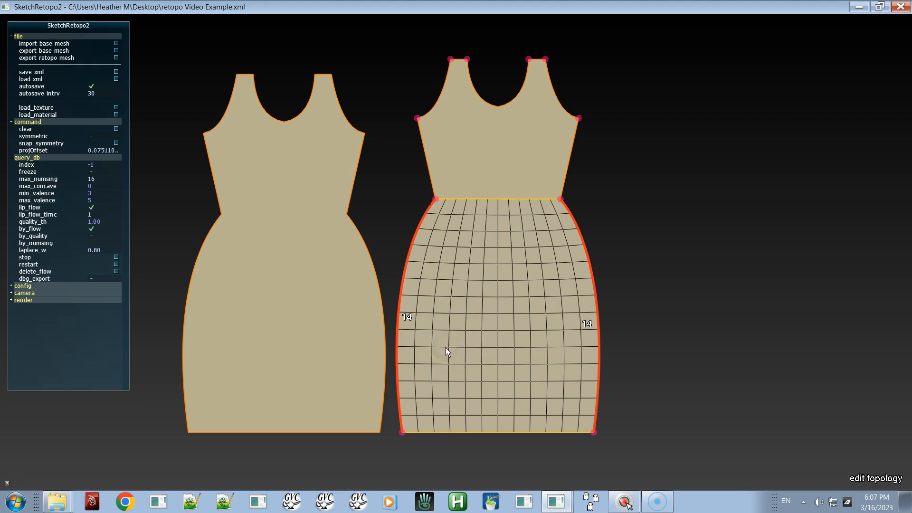
Try to raise only the skirt hem's subdivision count to 13, and undo the change
left_click(507, 428)
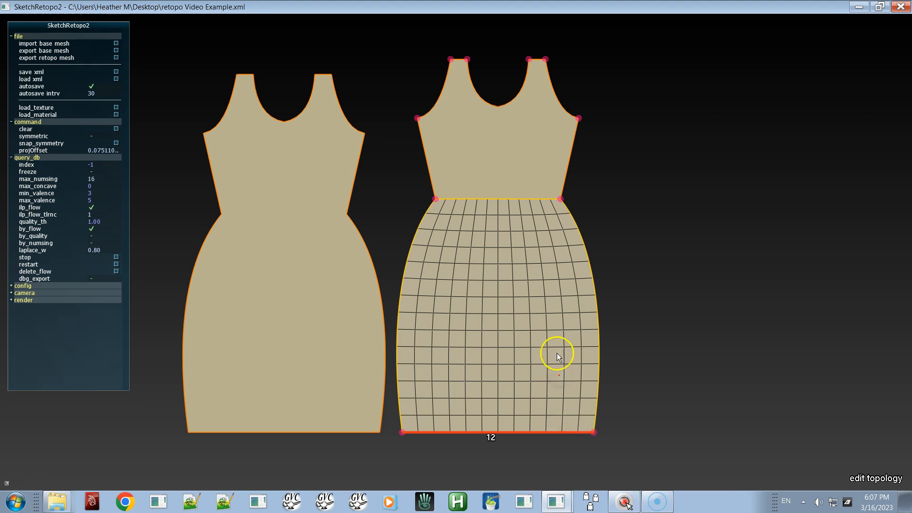
key("v")
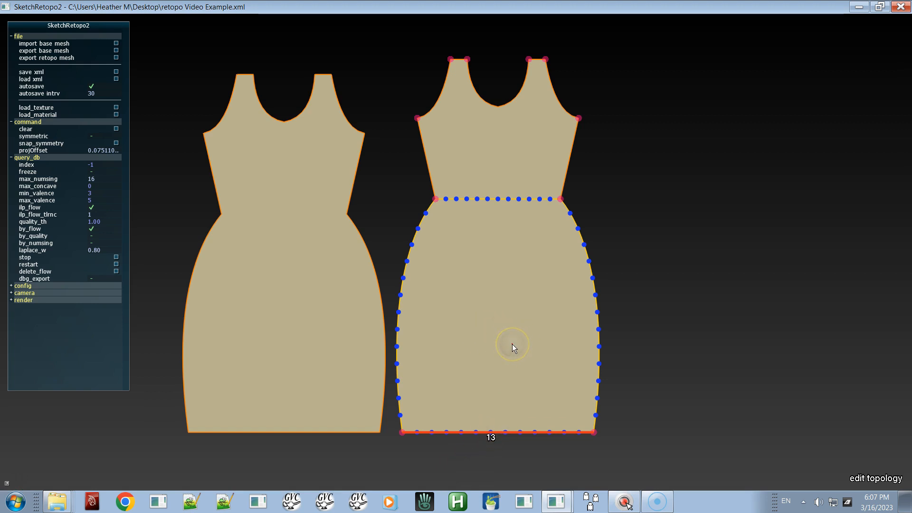
key("ctrl+z")
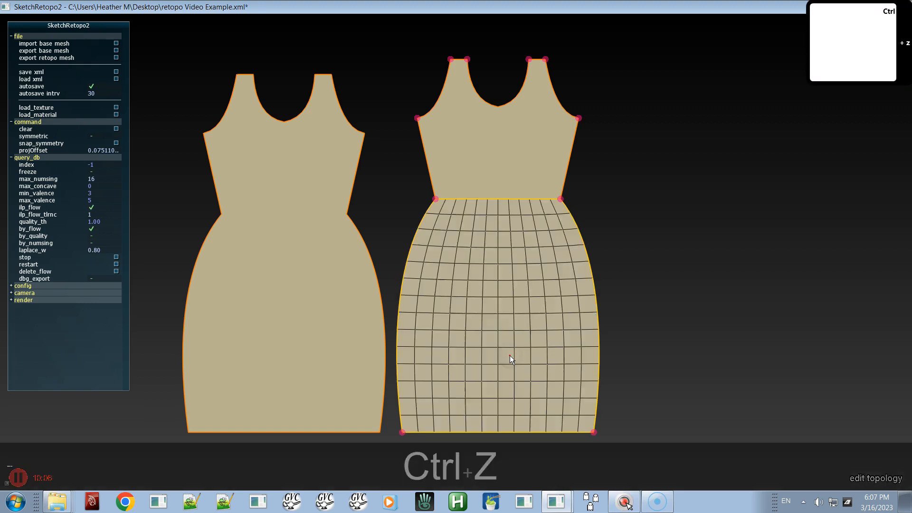
Select the skirt's hem and waistline together and change their subdivisions to 14, 12, 11 and back to 12
left_click(491, 431, "ctrl")
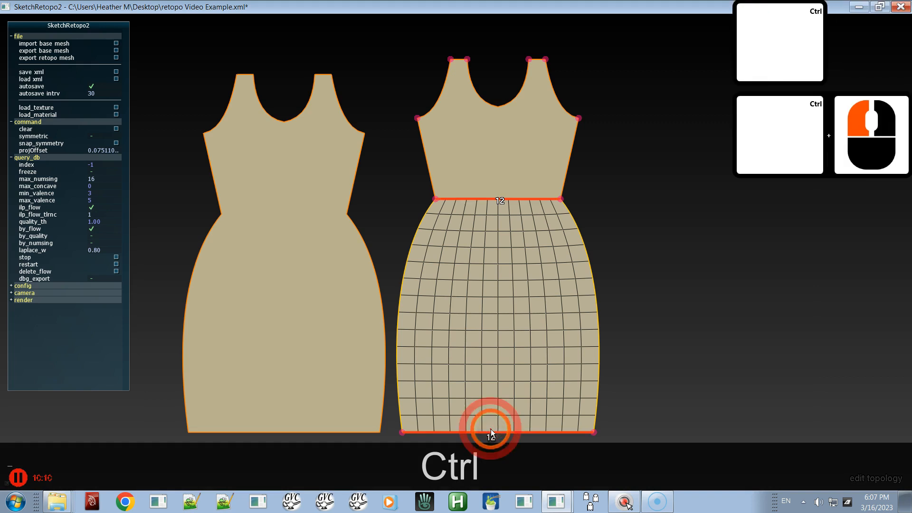
key("c")
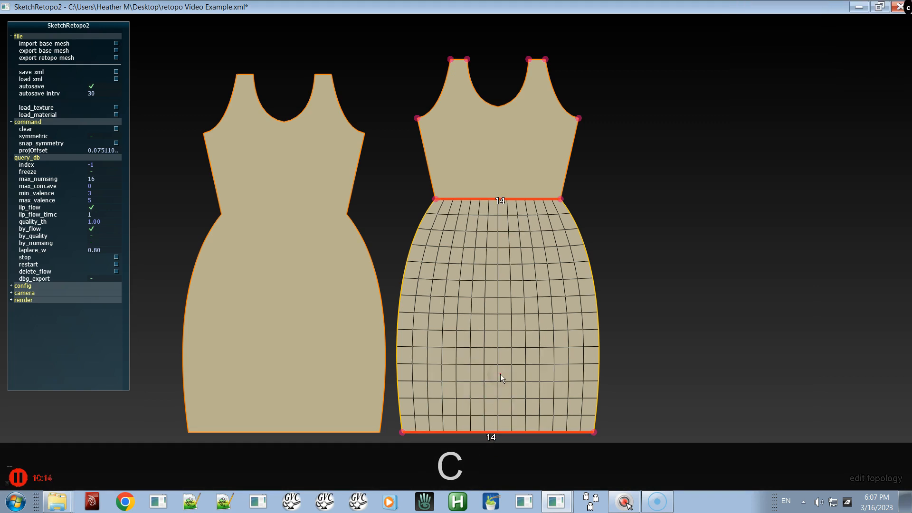
key("x")
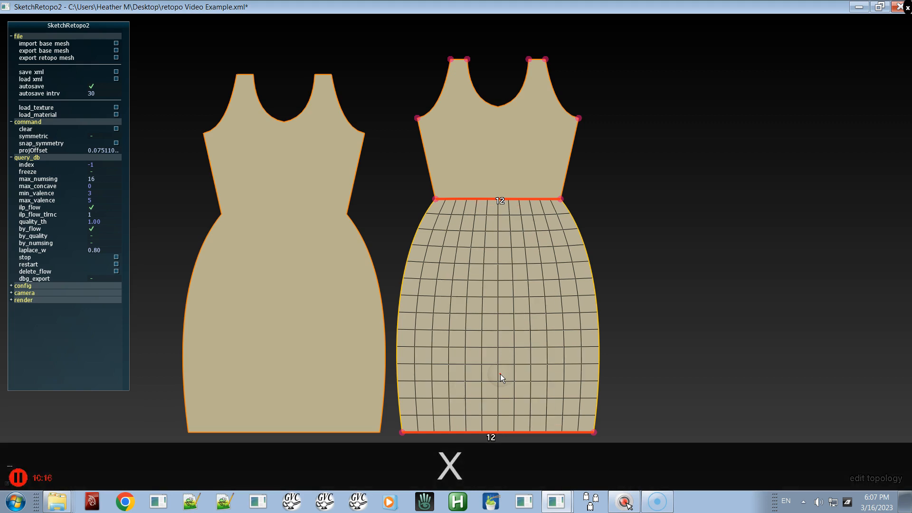
key("z")
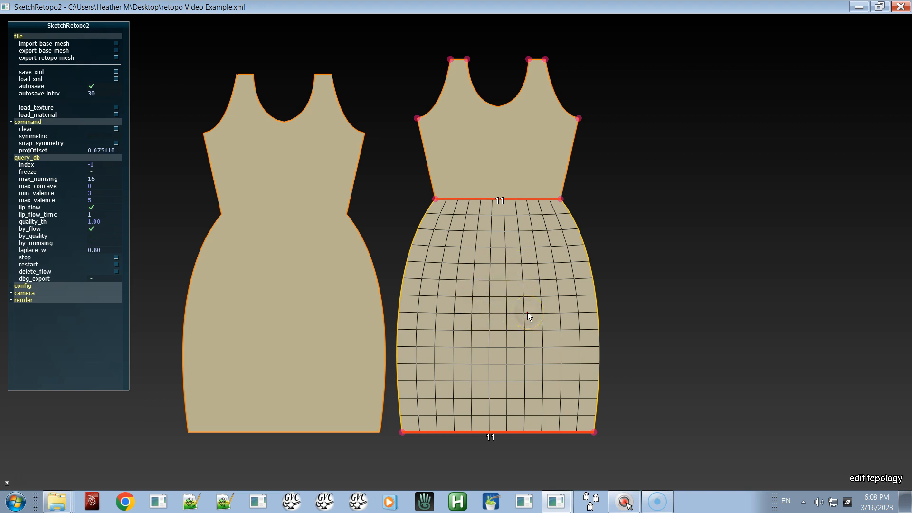
key("v")
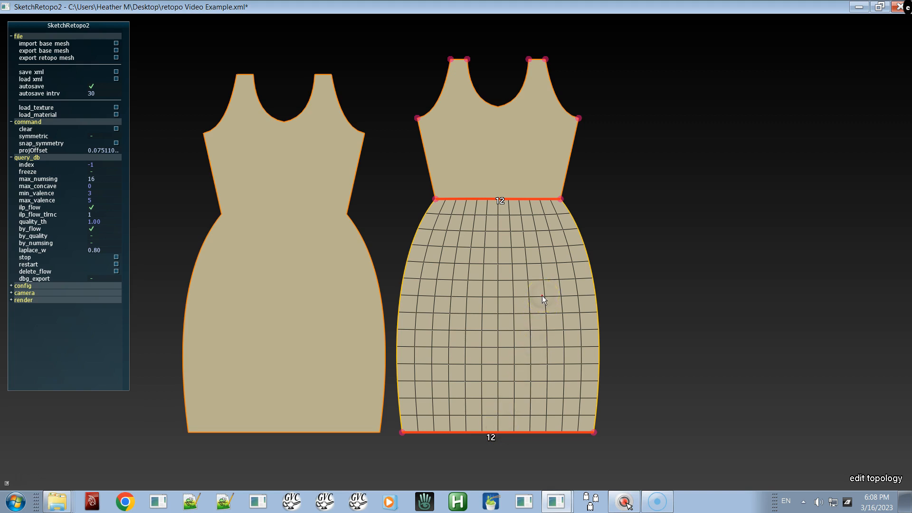
Try laser sketching a diagonal line across the skirt and another from the neckline to the bodice's left side, undoing each
key("e")
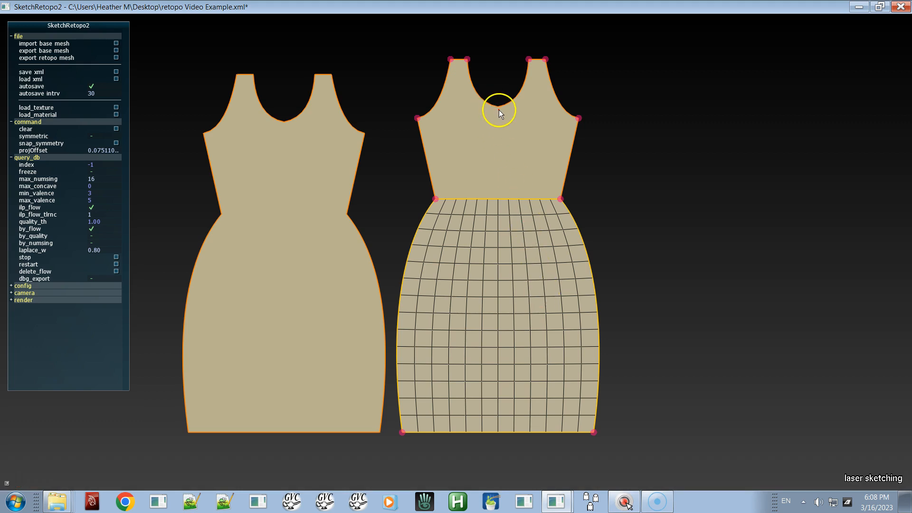
mouse_move(459, 347)
left_mouse_down()
mouse_move(576, 285)
mouse_move(547, 301)
left_mouse_up()
left_click(547, 301)
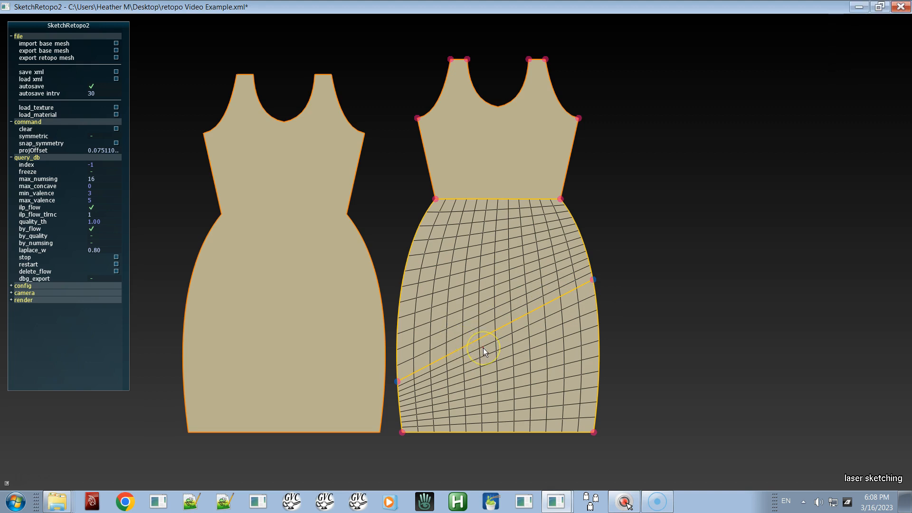
key("ctrl+z")
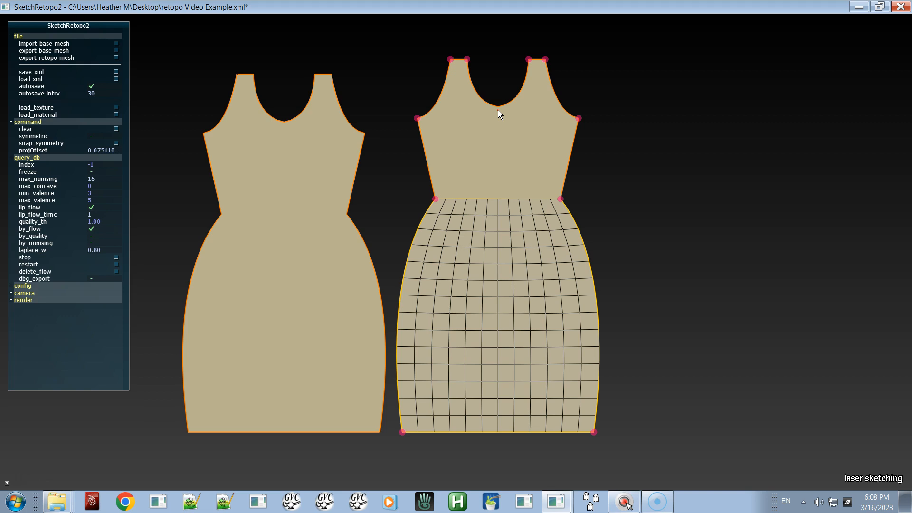
mouse_move(494, 132)
left_mouse_down()
mouse_move(498, 157)
mouse_move(460, 141)
left_mouse_up()
left_click(460, 141)
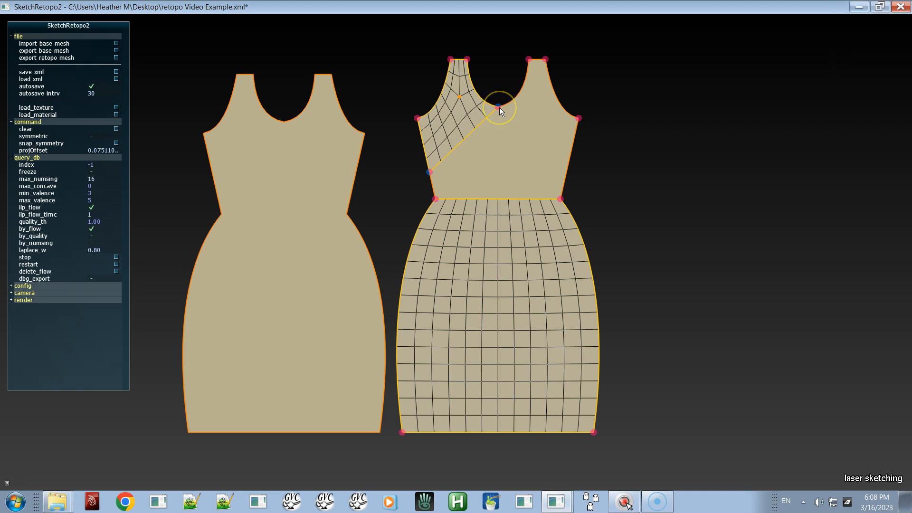
key("ctrl+z")
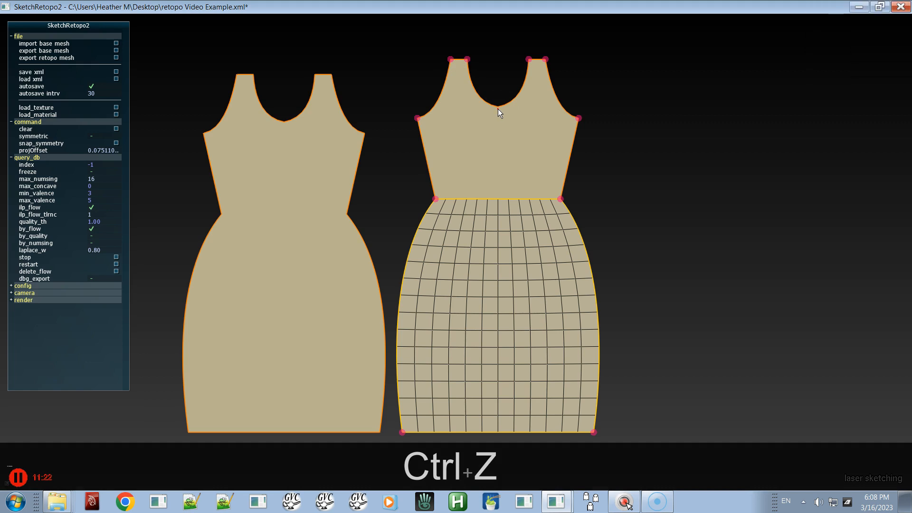
Laser sketch a vertical centre line from the neckline's lowest point to the hem of the right dress piece
left_click_drag(497, 110, 498, 405)
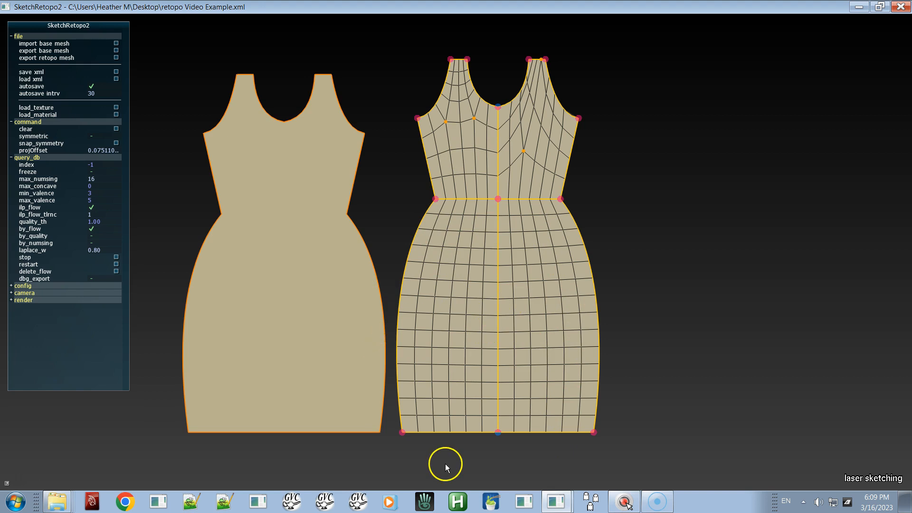
In edit topology mode, select the skirt's left side, centre line and right side together to compare their subdivision counts
key("a")
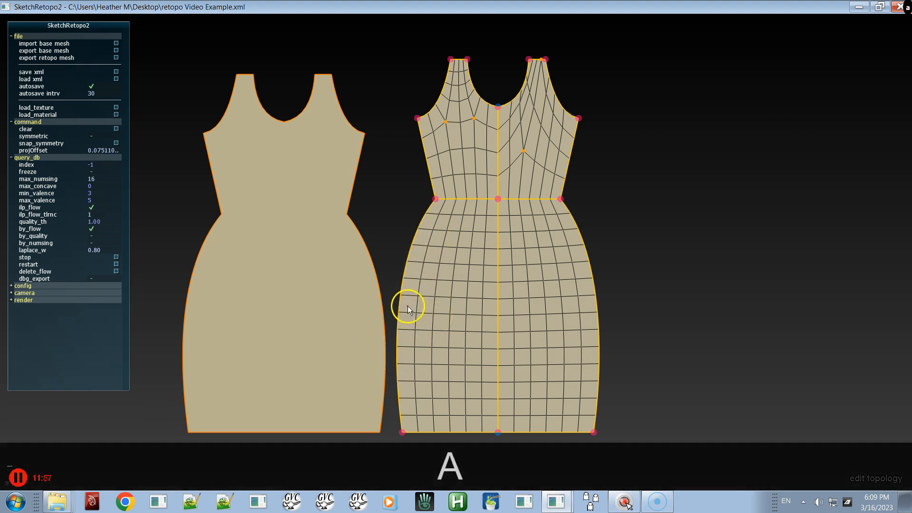
left_click(403, 302)
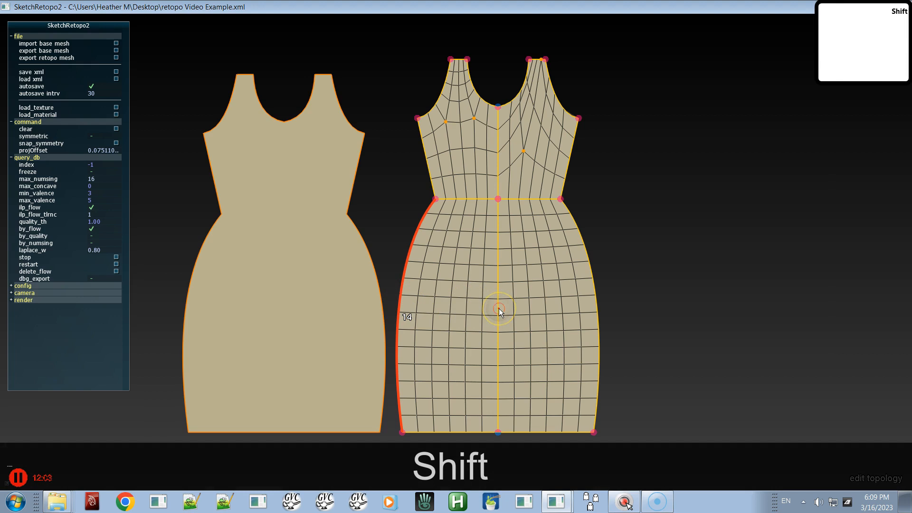
left_click(498, 309, "shift")
left_click(590, 303, "shift")
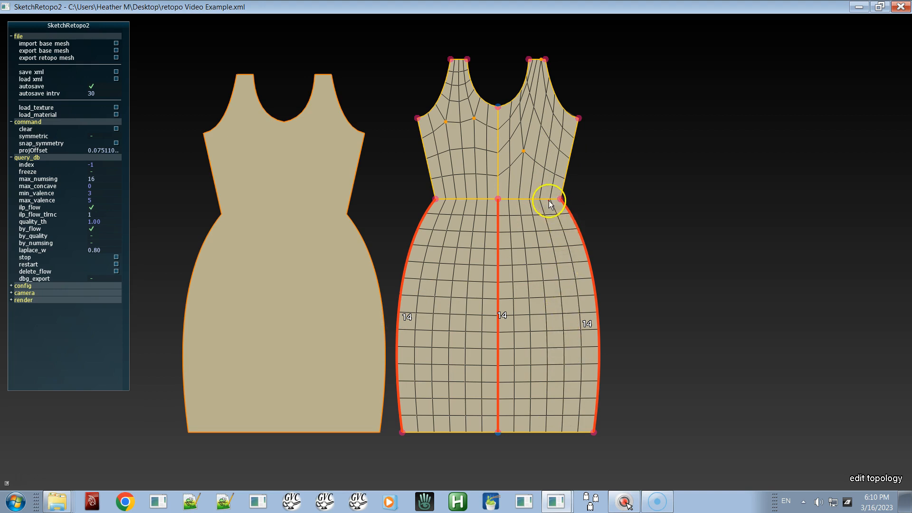
left_click(523, 150)
Select both halves of the skirt's hem and of the waistline together to compare their subdivision counts
left_click(552, 432)
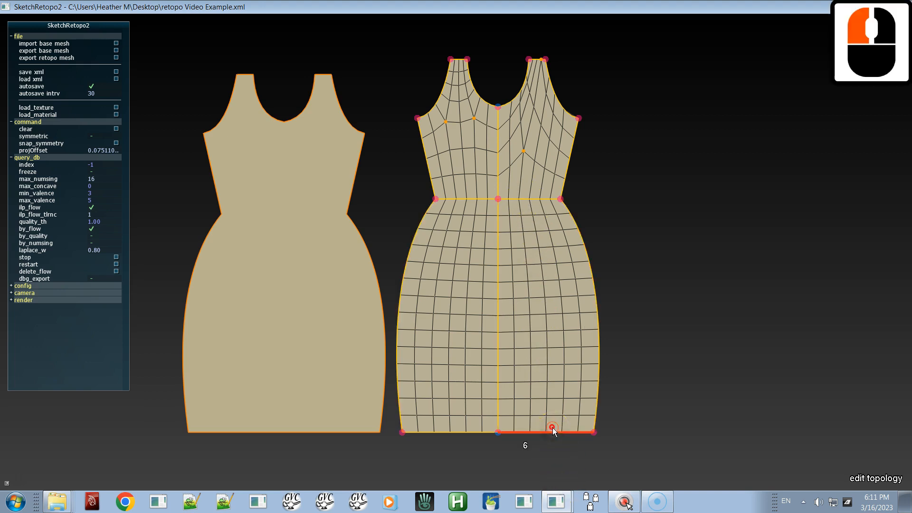
left_click(531, 199, "shift")
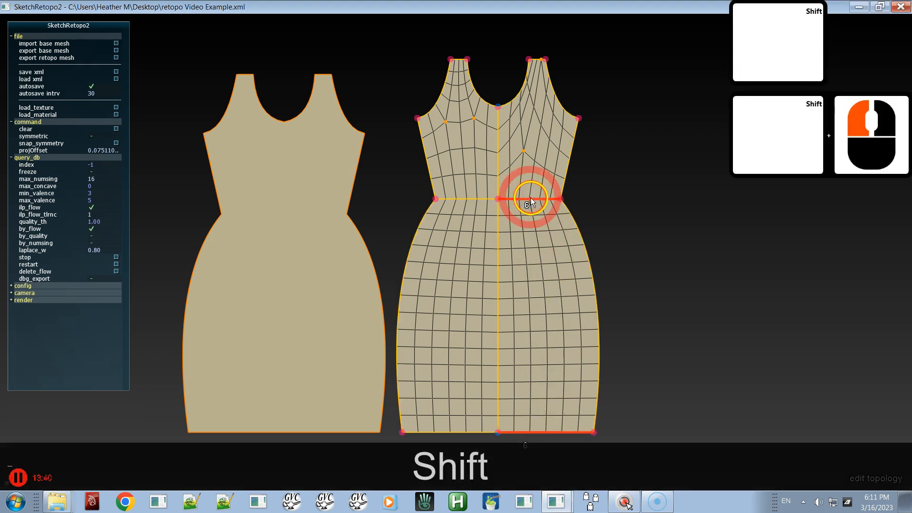
left_click(446, 430, "shift")
left_click(458, 193, "shift")
right_click_drag(554, 289, 512, 302, "alt")
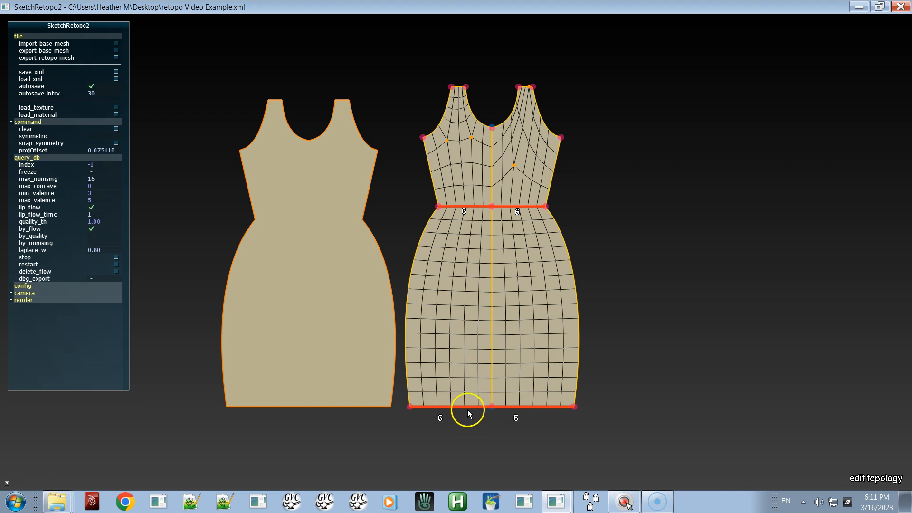
Select both bodice sides together, and the left armhole with the left neckline half, to compare their subdivision counts
left_click(550, 166)
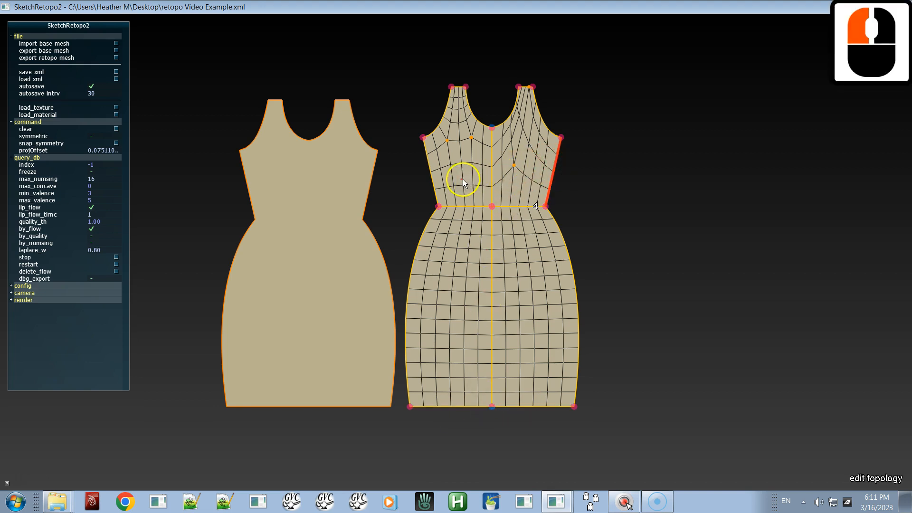
left_click(432, 179, "shift")
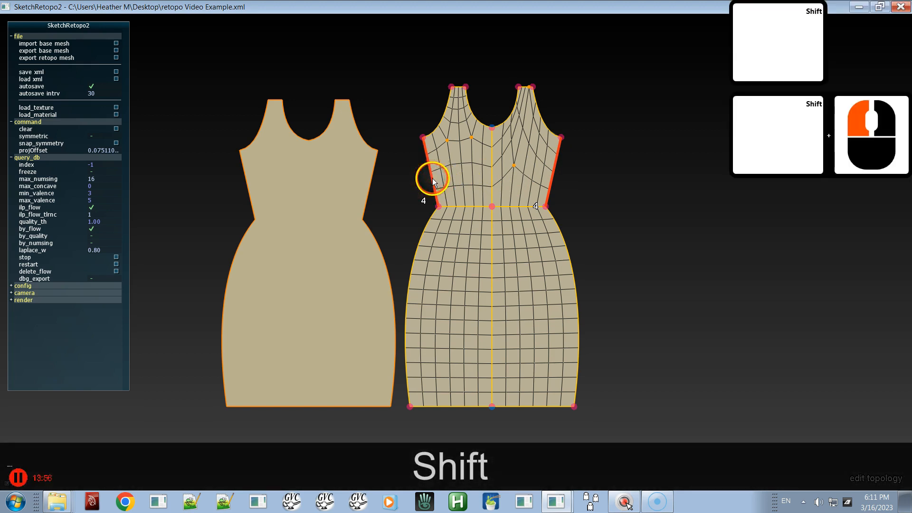
left_click(448, 110)
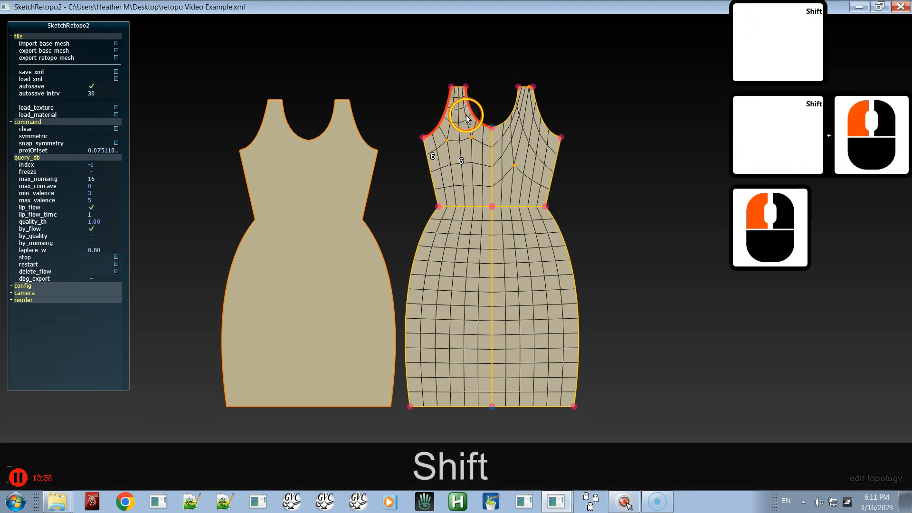
Set the right armhole and the right neckline half to 6 subdivisions, and inspect the subdivision counts of the shoulder edges
left_click(508, 122)
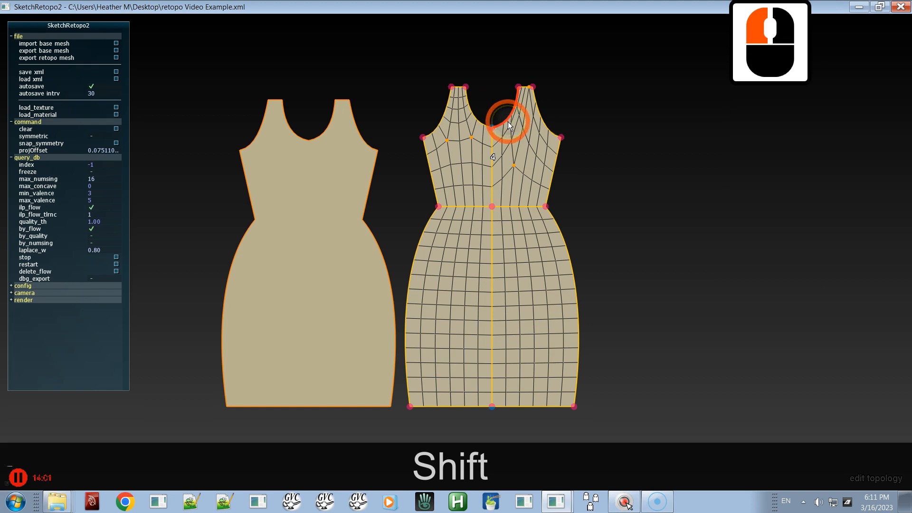
left_click(537, 120)
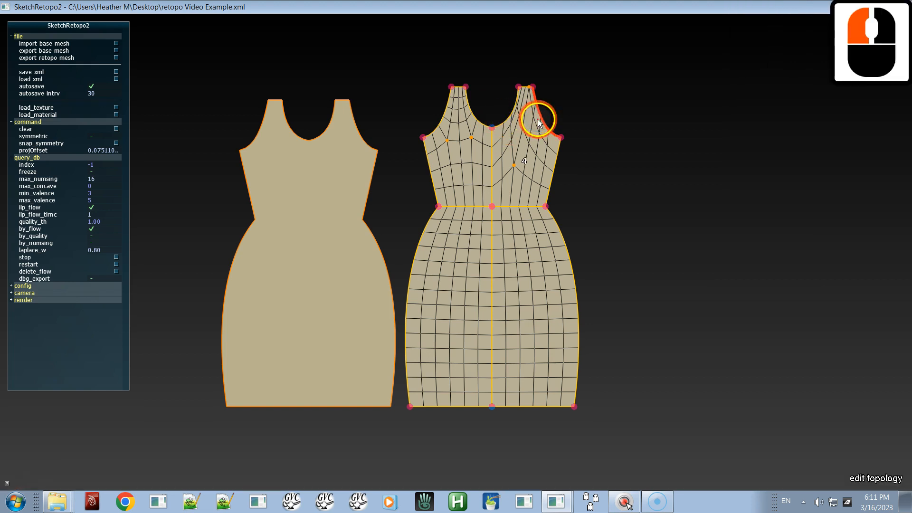
left_click(515, 121, "shift")
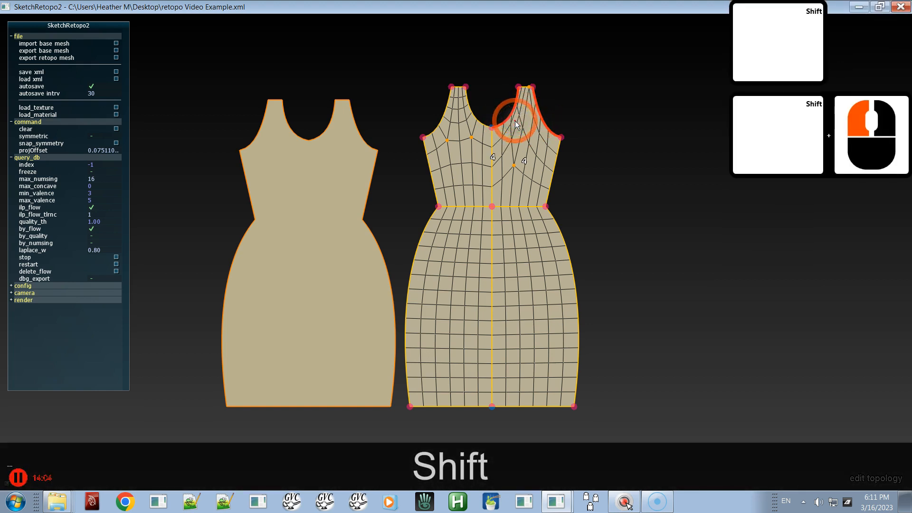
key("c")
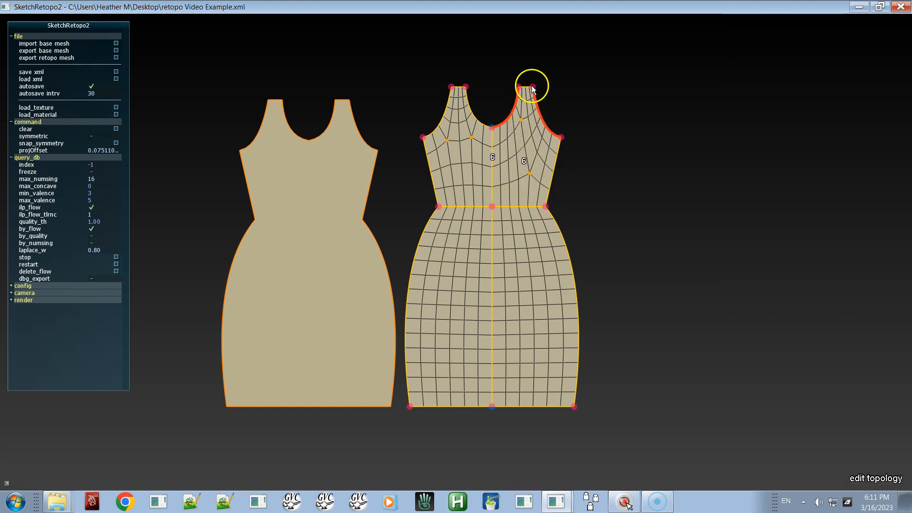
left_click(526, 102)
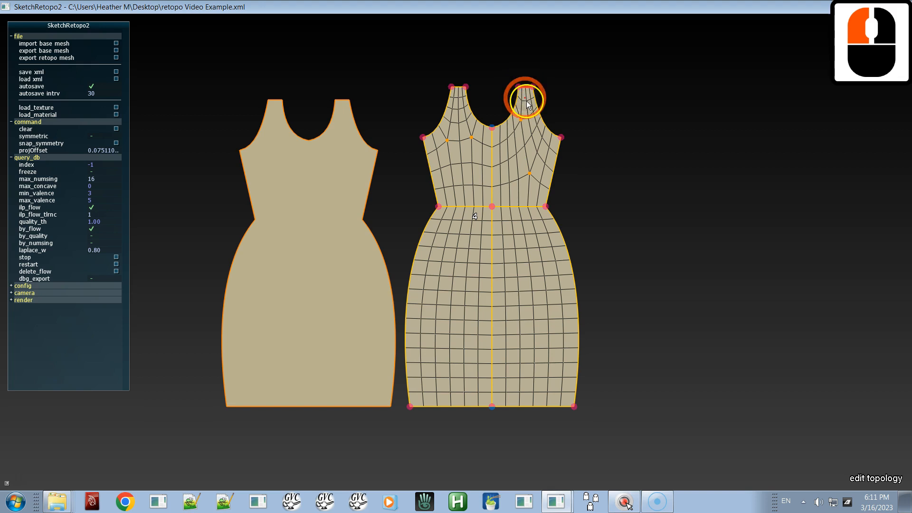
left_click(457, 88)
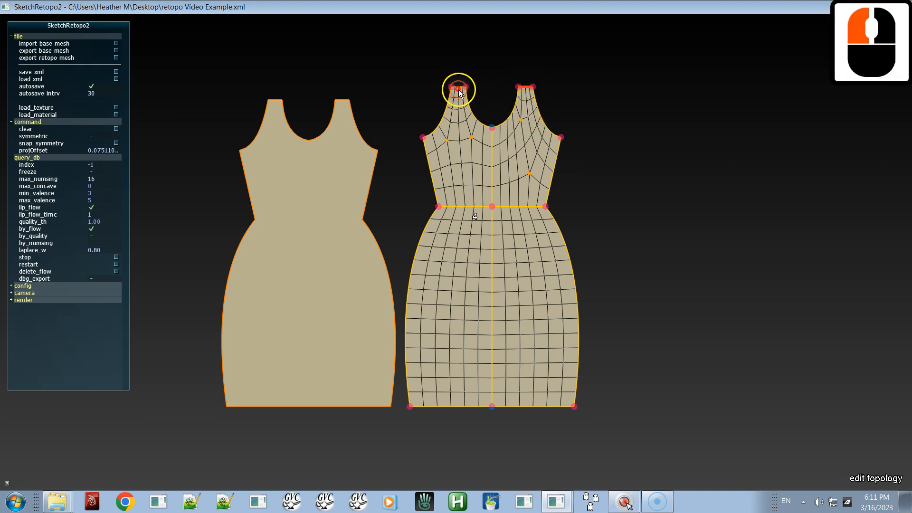
Set the bodice's left side, centre line and right side together to 8 subdivisions, comparing the result with 6
left_click(492, 170)
left_click(546, 166)
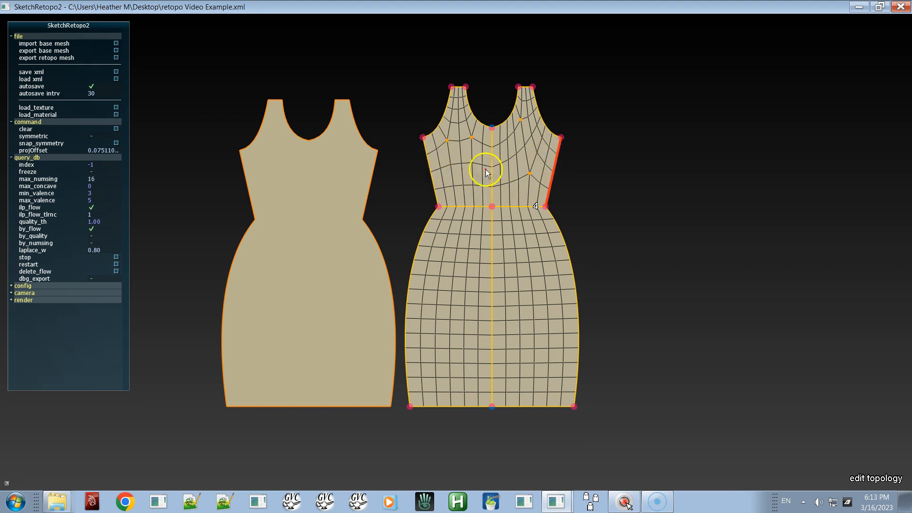
left_click(547, 196, "ctrl")
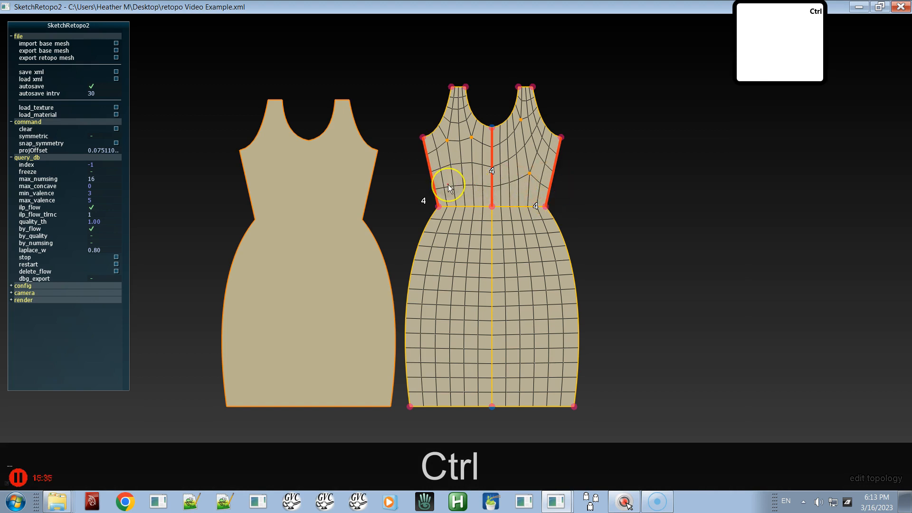
key("c")
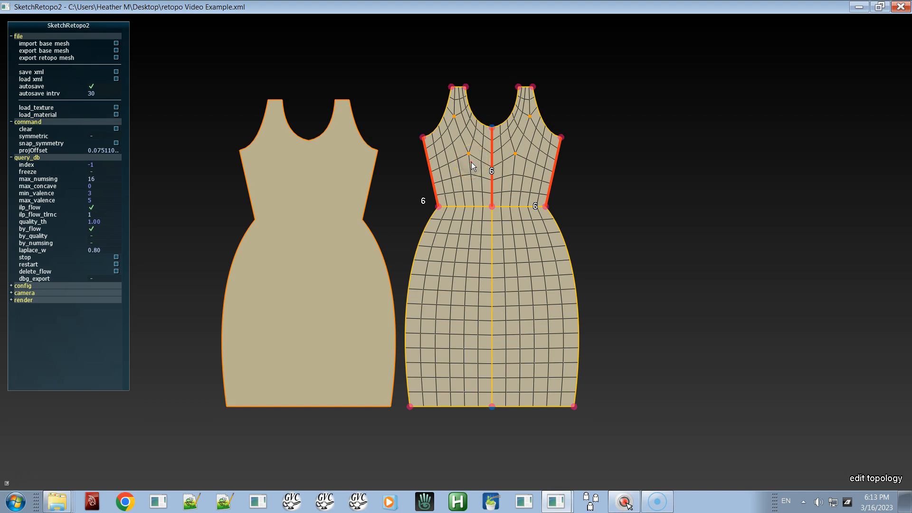
key("c")
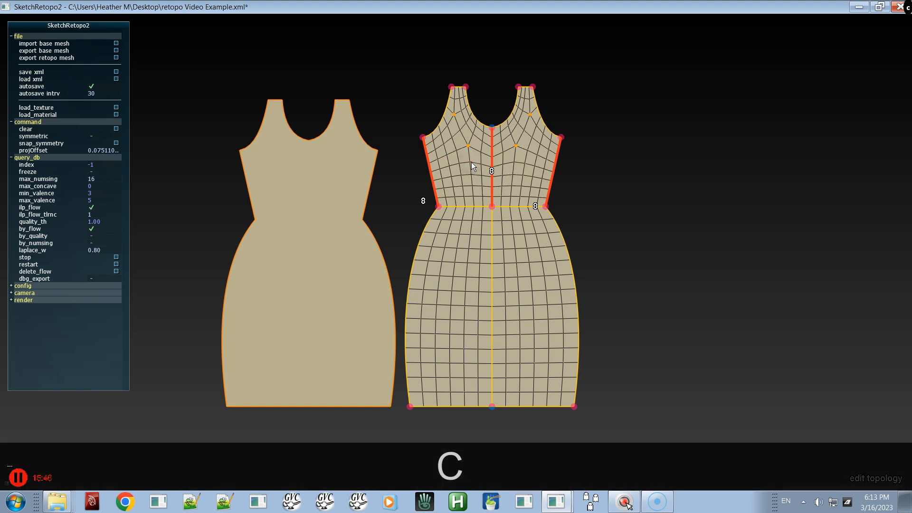
key("x")
key("c")
key("x")
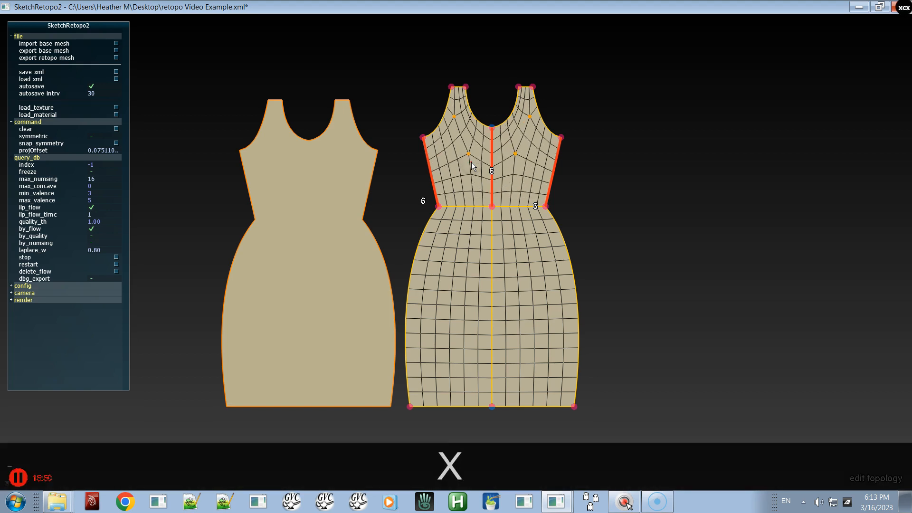
key("c")
key("x")
key("c")
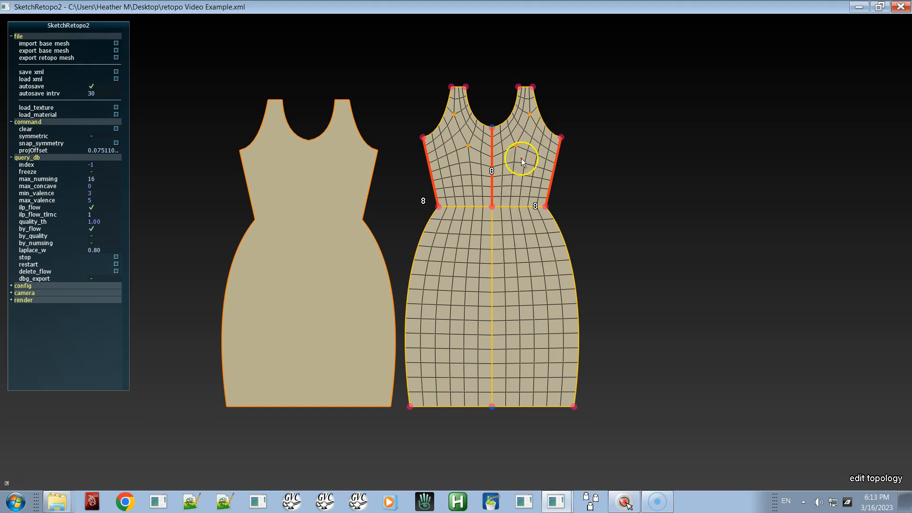
Set both armholes and both neckline halves together to 8 subdivisions, comparing the result with 6
left_click(538, 131)
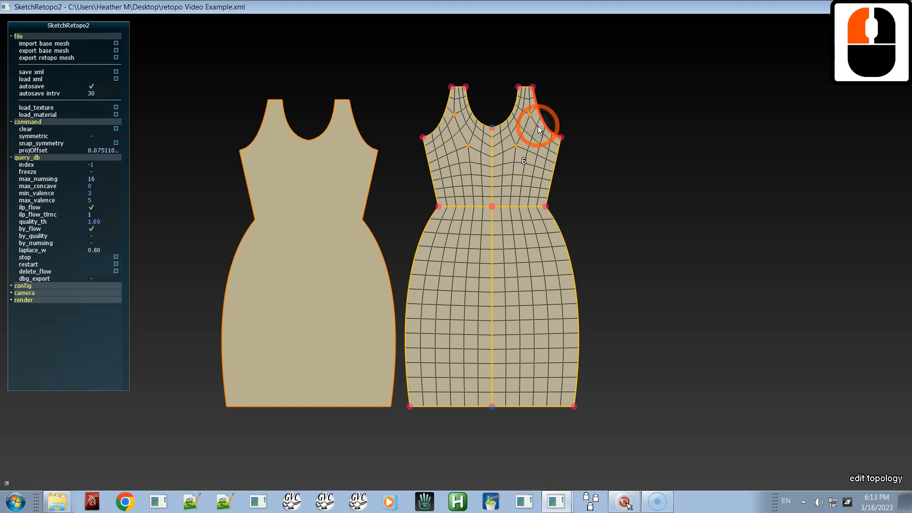
left_click(465, 139, "shift")
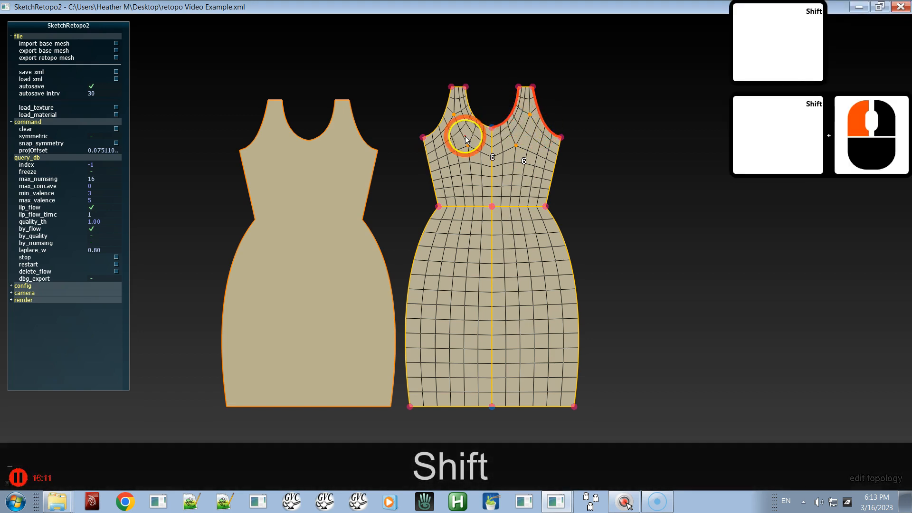
left_click(457, 117, "shift")
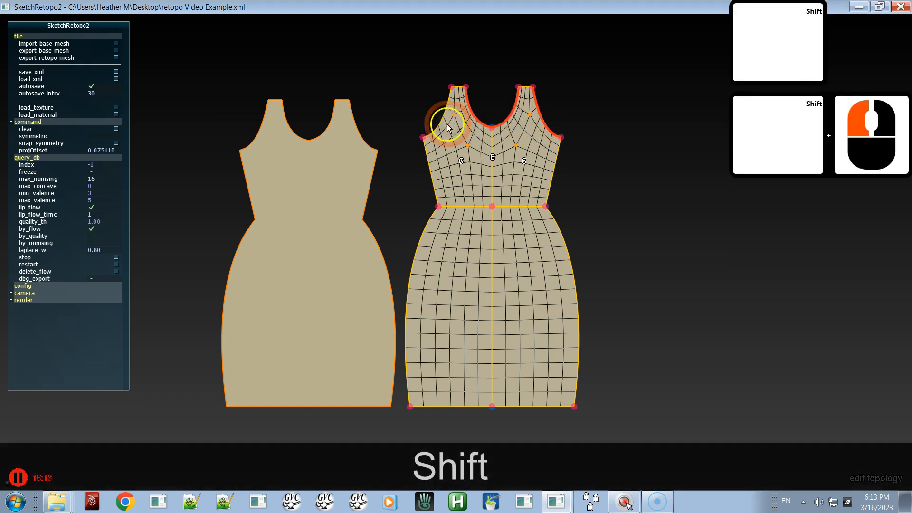
left_click(458, 149, "shift")
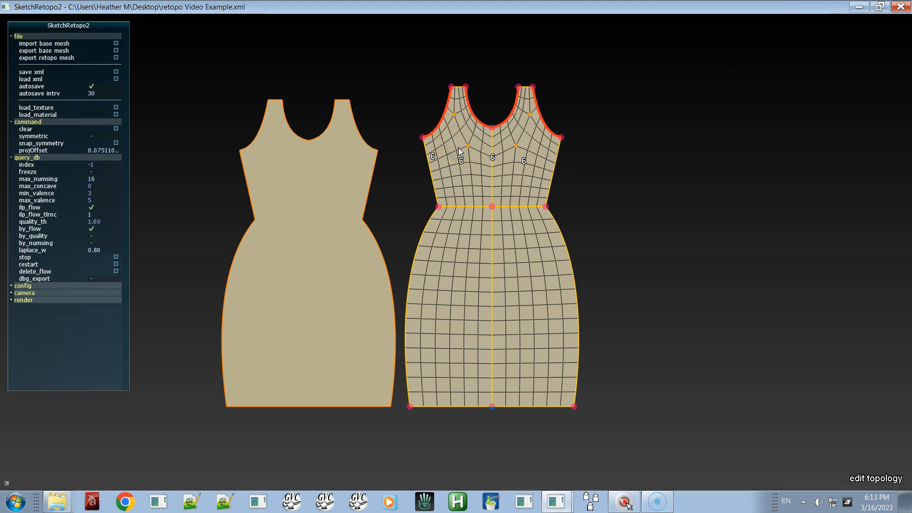
key("c")
left_click(462, 173)
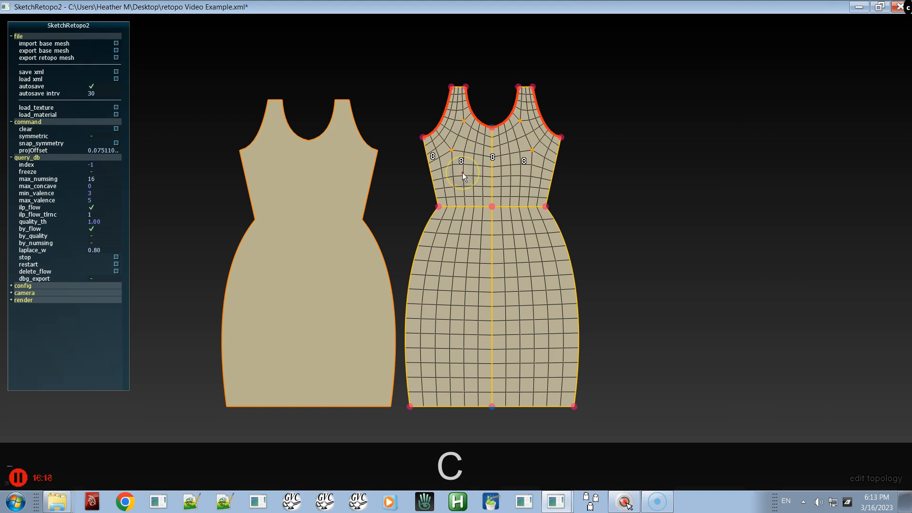
key("x")
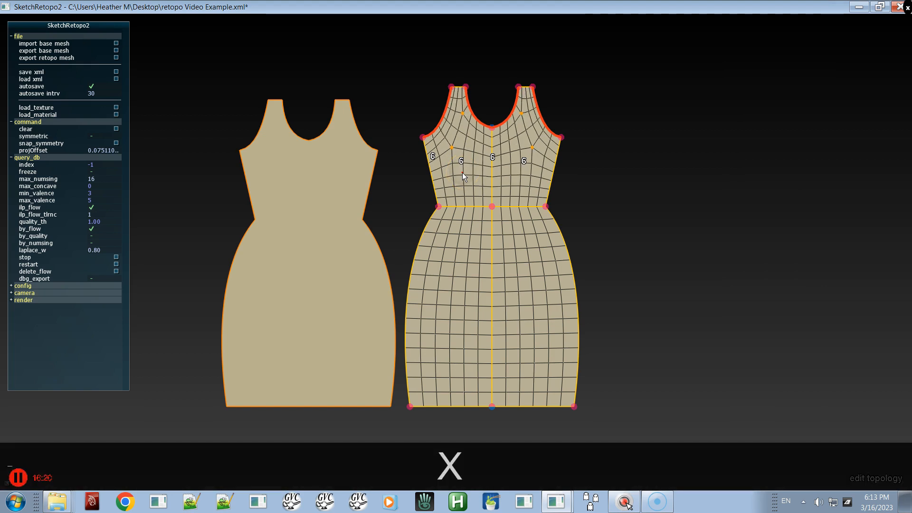
key("c")
key("x")
key("c")
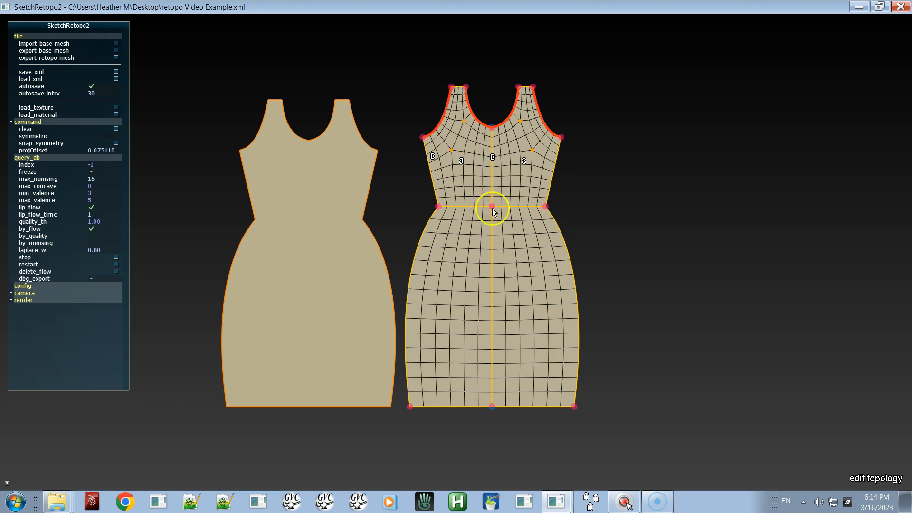
Clear the edge selection and select the patch covering the right half of the bodice to show its flow arrows
right_click_drag(497, 201, 531, 295, "alt")
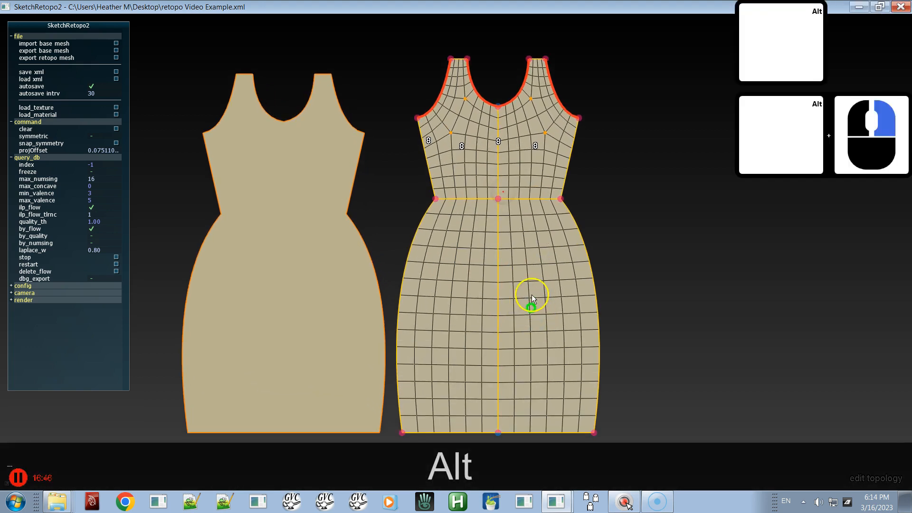
middle_click_drag(516, 209, 515, 240, "alt")
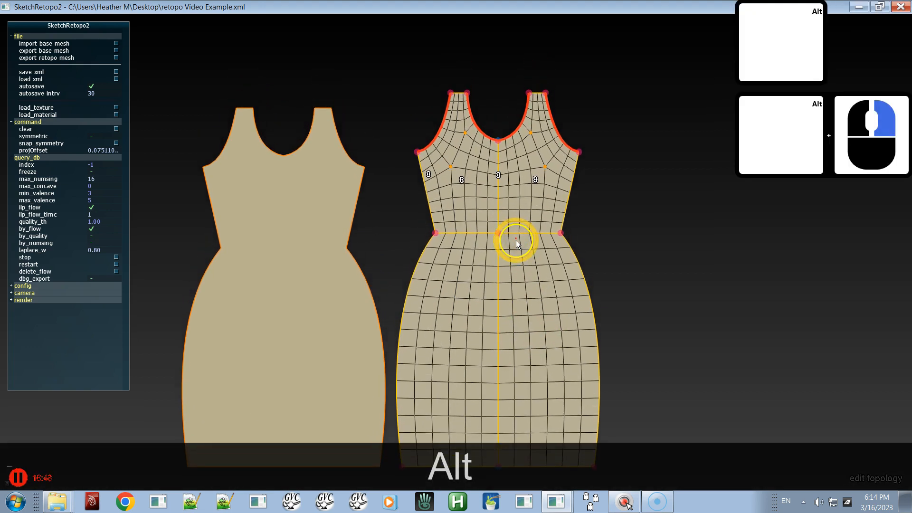
left_click(607, 233)
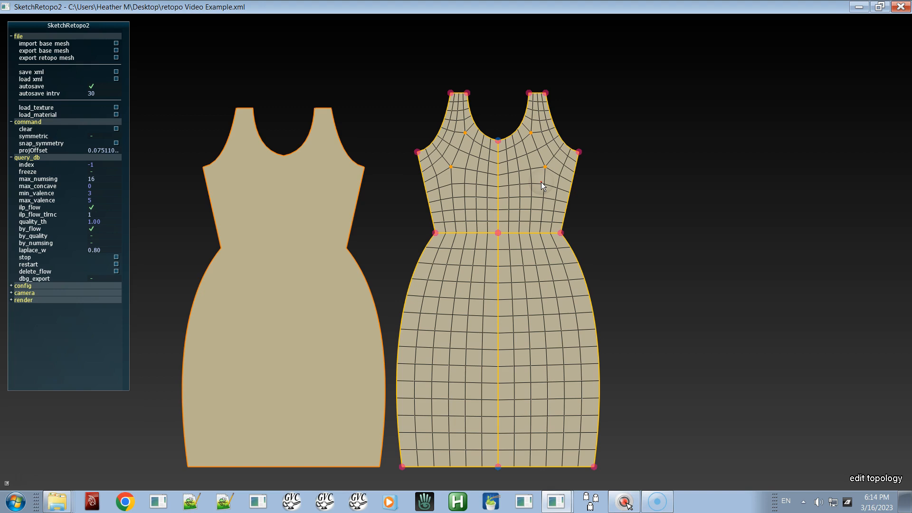
key("a")
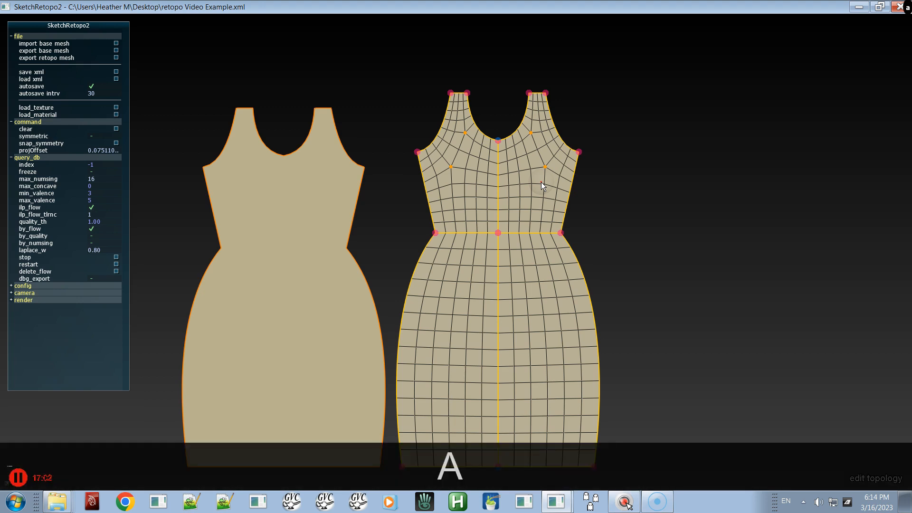
left_click(542, 183)
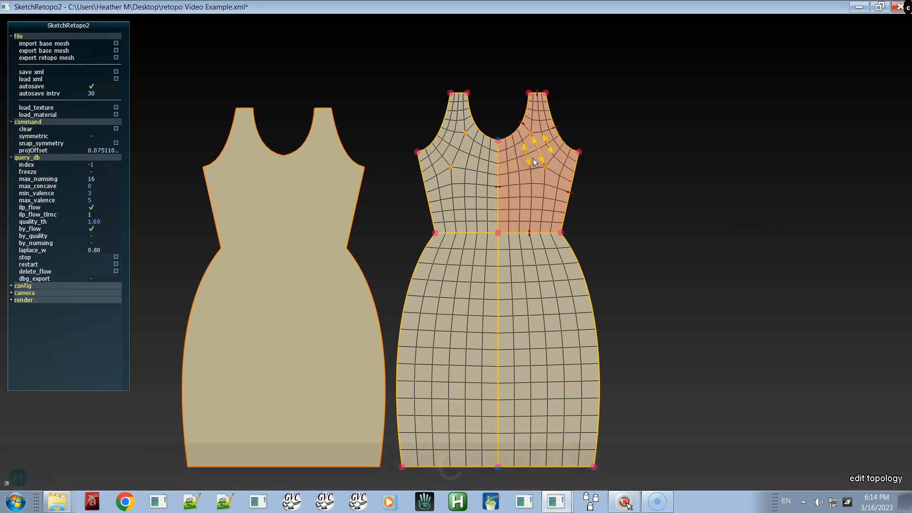
Try moving the right bodice patch's two irregular vertices back and forth along the diagonal flow arrows
key("c")
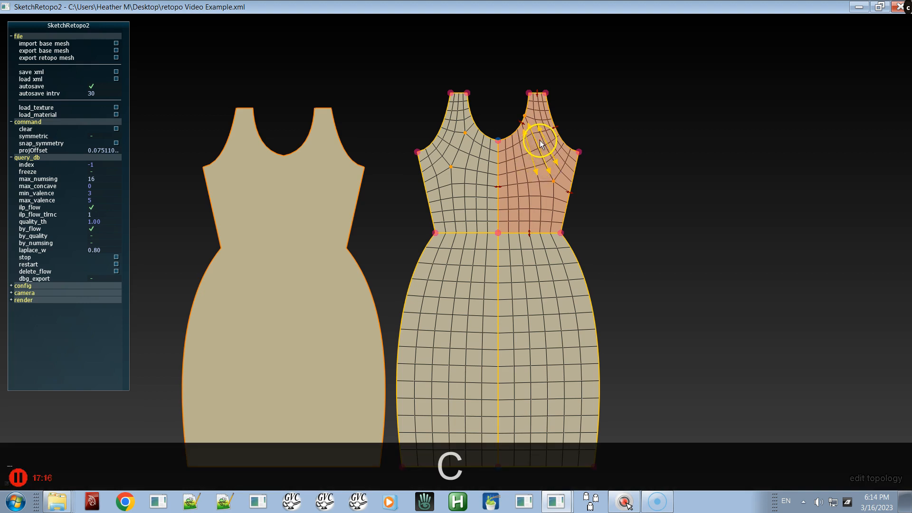
key("x")
key("x")
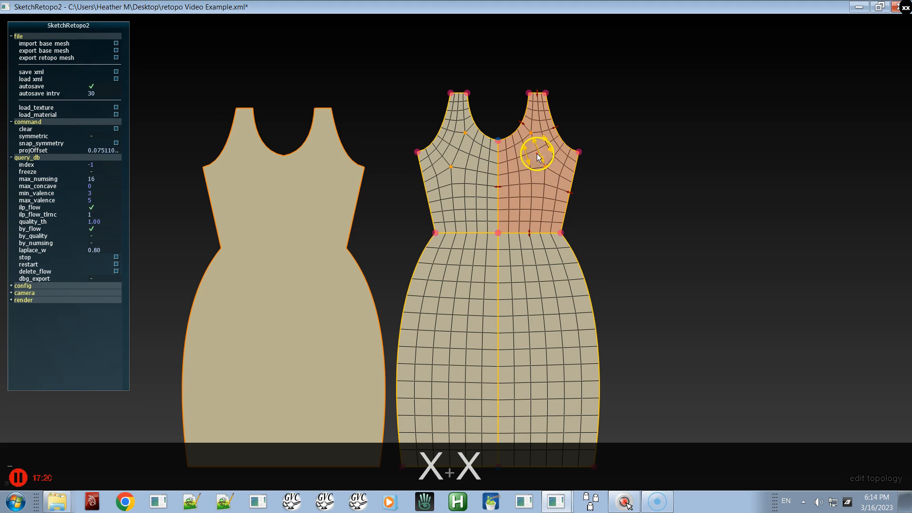
key("c")
key("c")
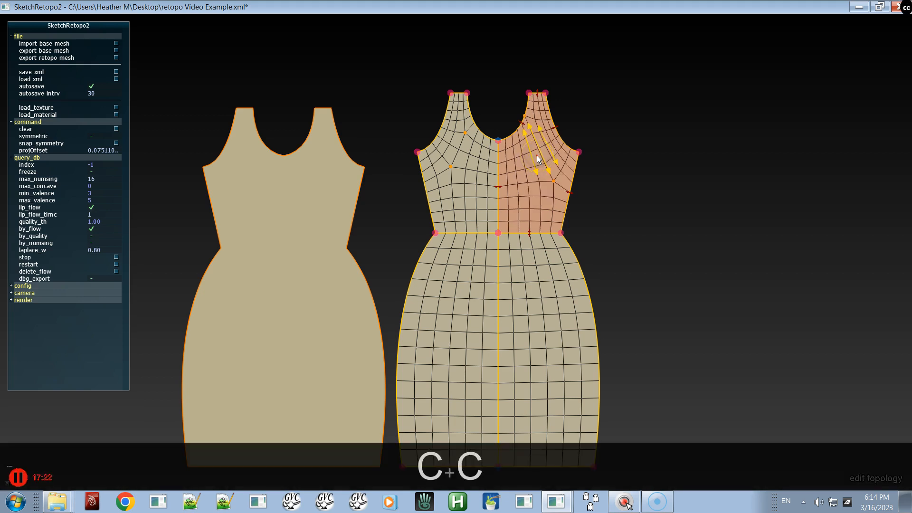
key("x")
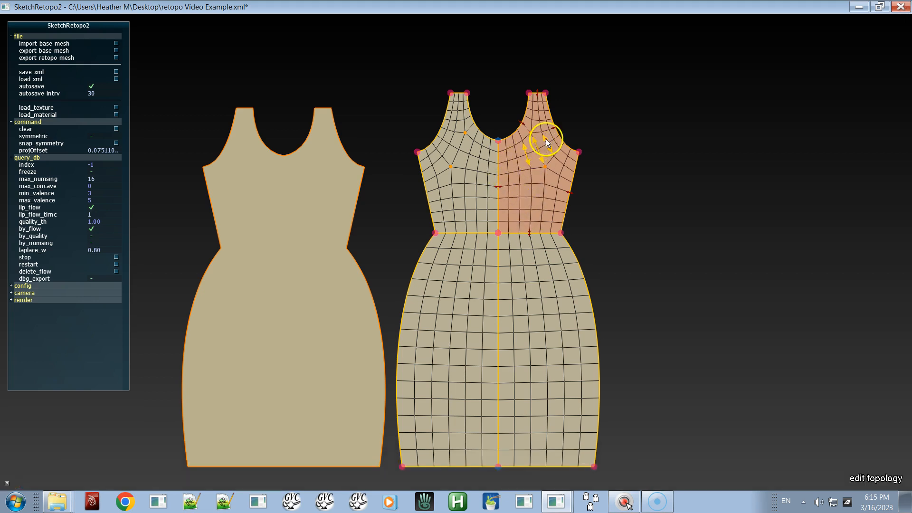
Select the flow marker on the bodice's centre line and try shifting the right patch's irregular vertices from there
left_click(500, 189)
key("c")
key("c")
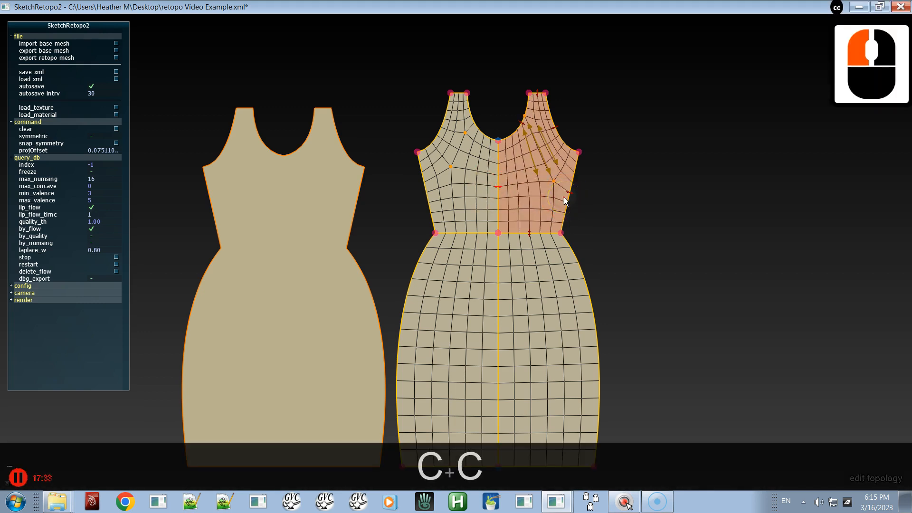
key("x")
key("c")
key("x")
key("c")
key("x")
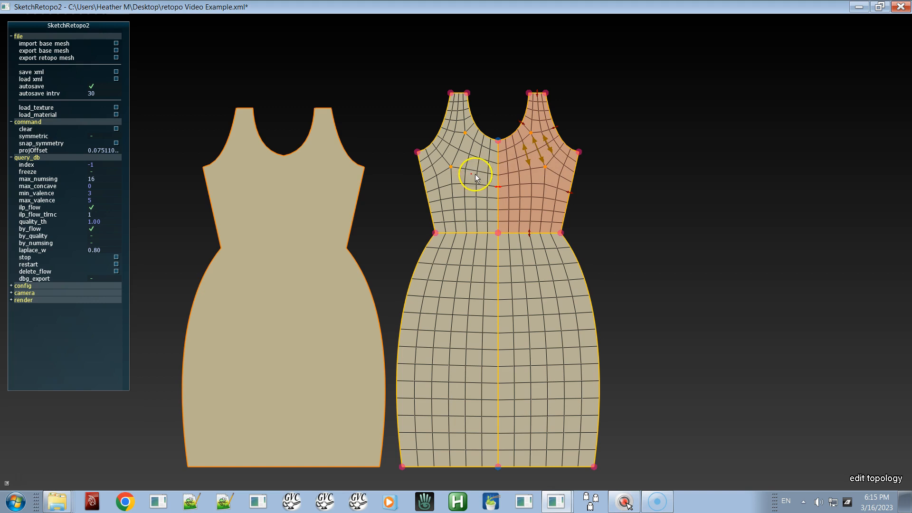
Try the right bodice patch's quad patterns with horizontal and reversed diagonal flow arrows, and clear the patch selection
key("b")
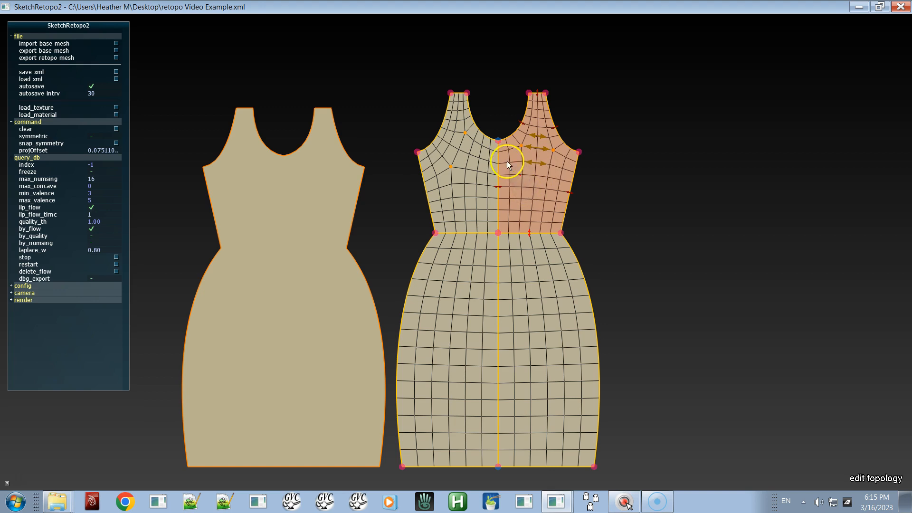
key("b")
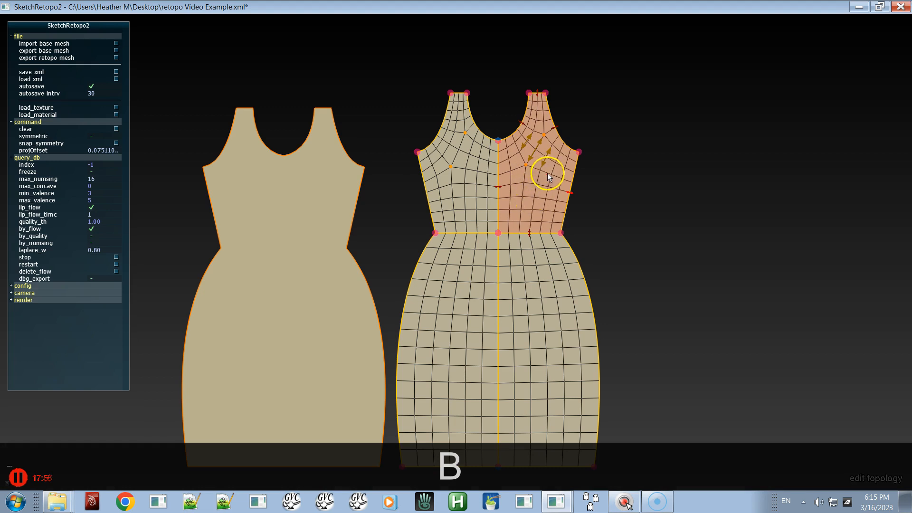
left_click_drag(634, 184, 542, 230)
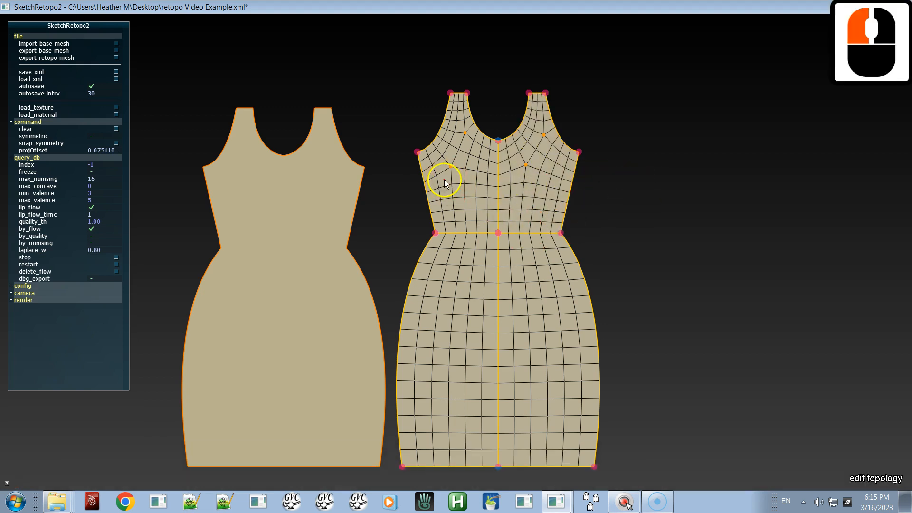
Reselect the right bodice patch, switch it to the reversed diagonal pattern and back to the one mirroring the left patch, and deselect it
left_click(527, 173)
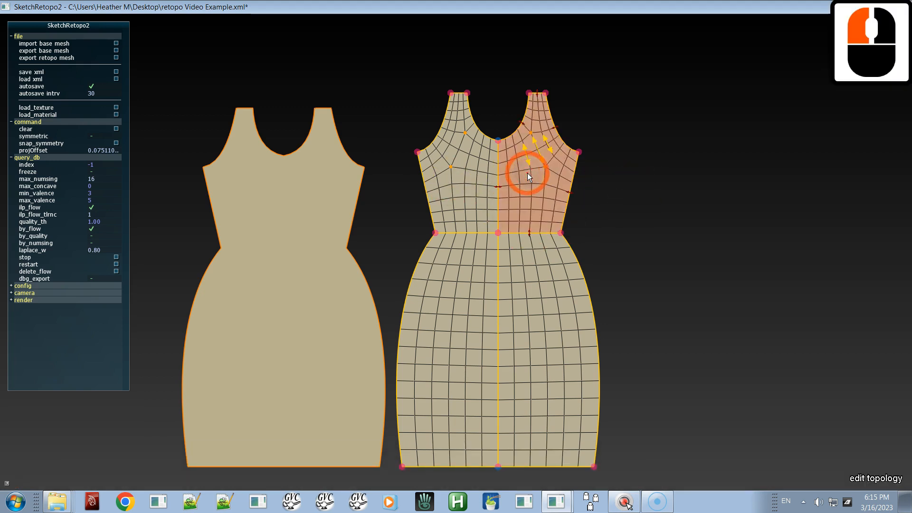
key("b")
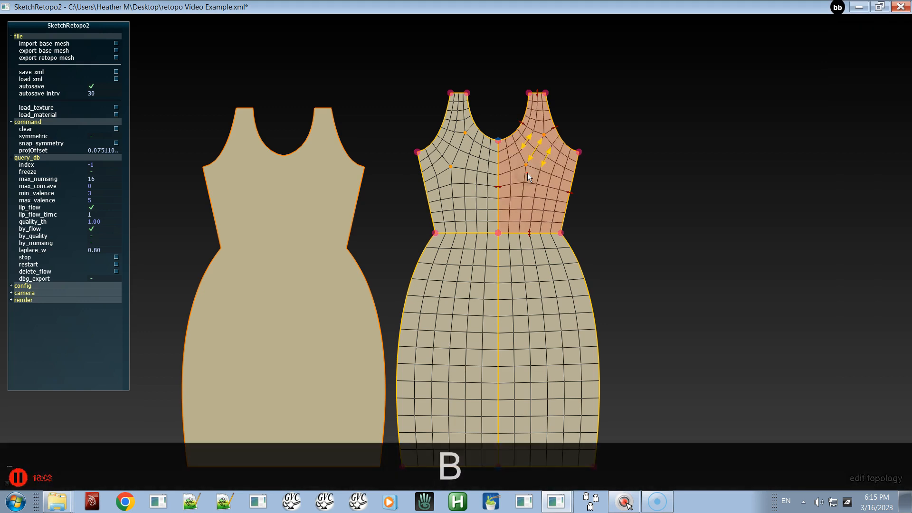
key("b")
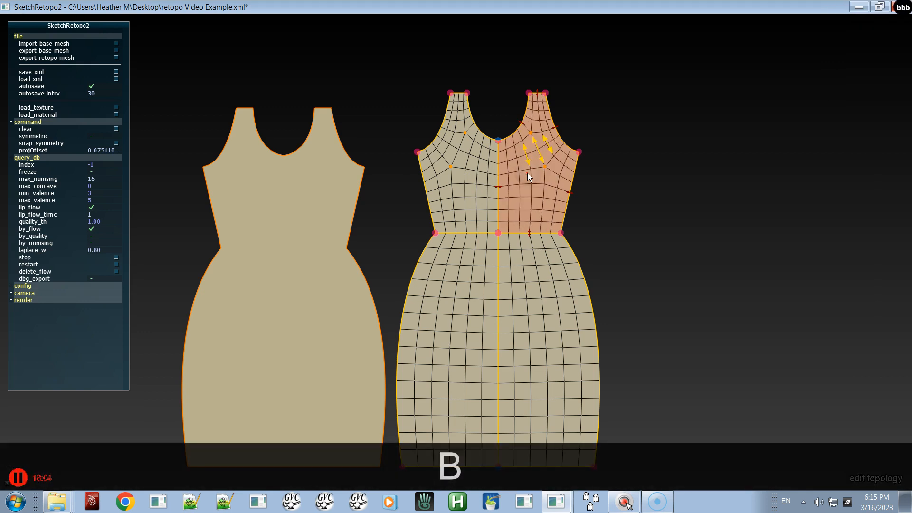
left_click(526, 193)
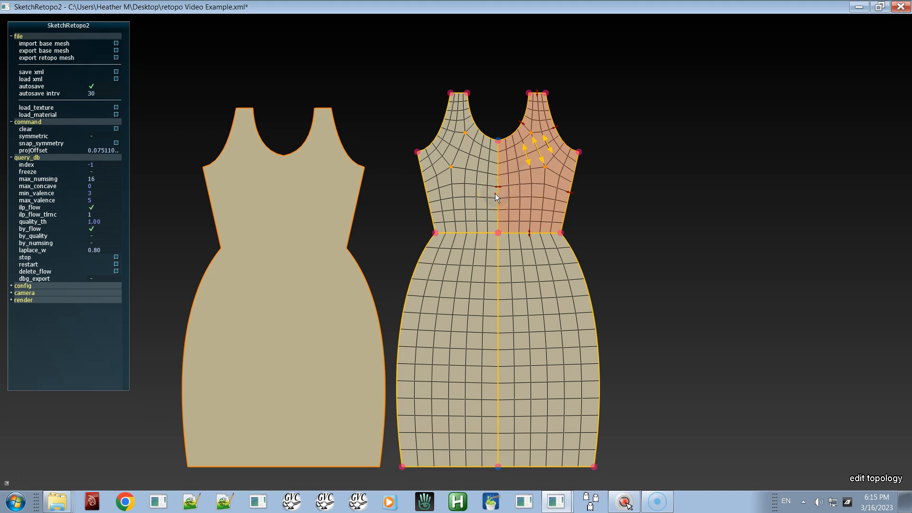
right_click(646, 218)
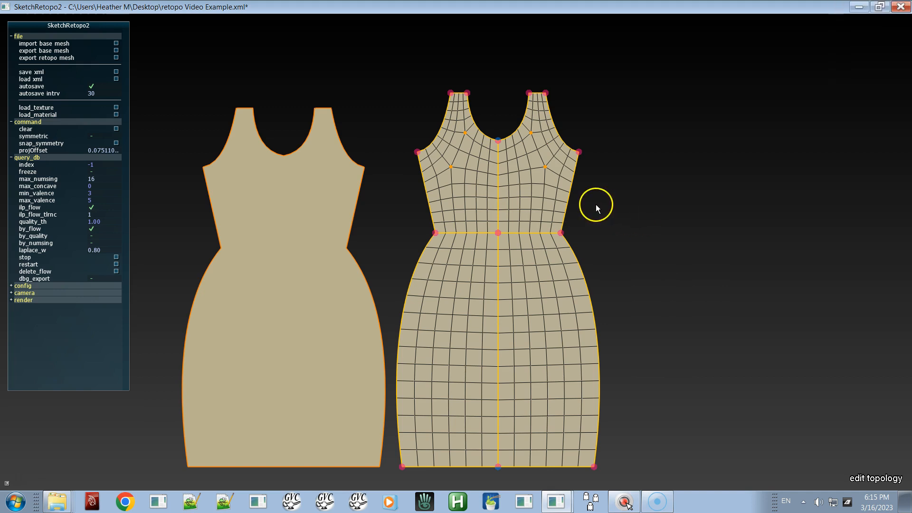
Try two more pattern switches on the right bodice patch, and deselect and reselect it to reset its flow
left_click(532, 184)
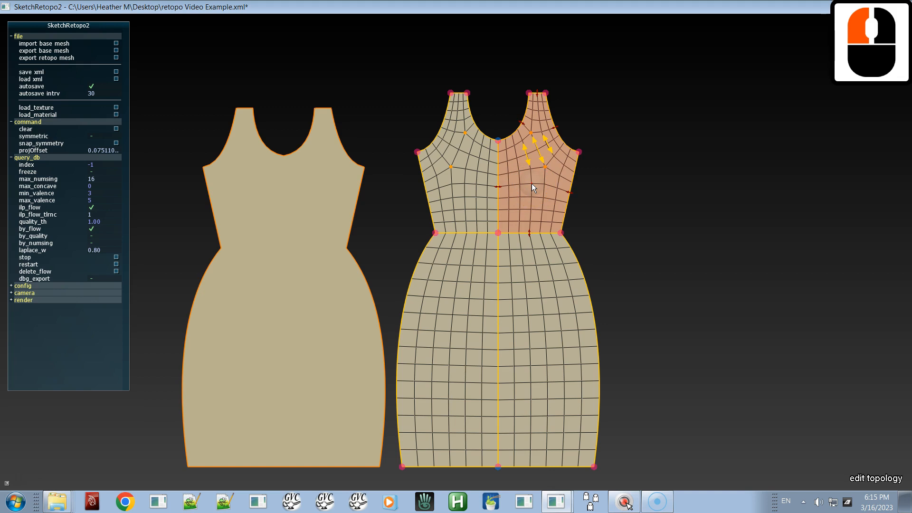
key("b")
key("b")
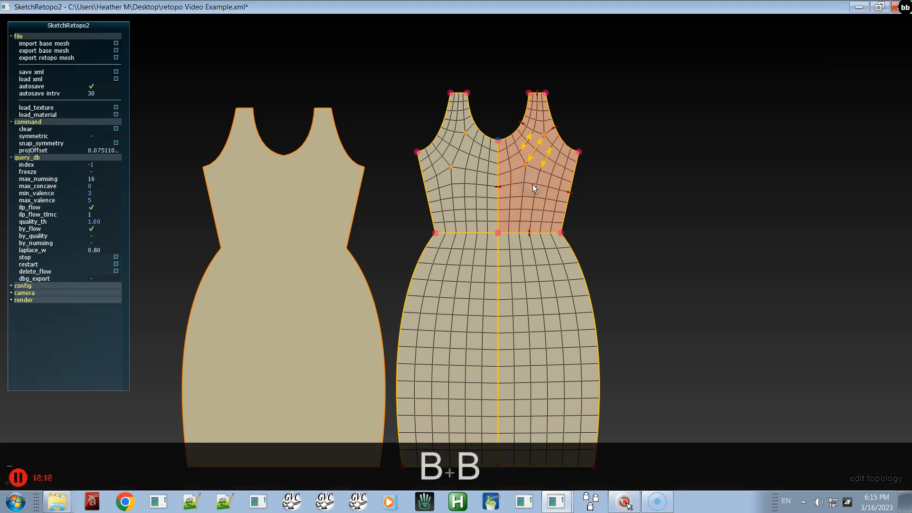
left_click(601, 178)
left_click(543, 189)
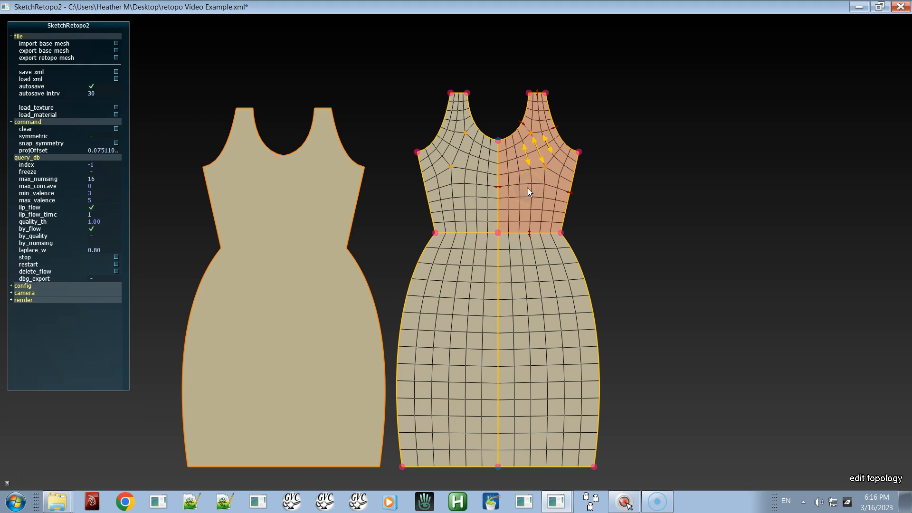
left_click_drag(462, 182, 514, 177, "shift")
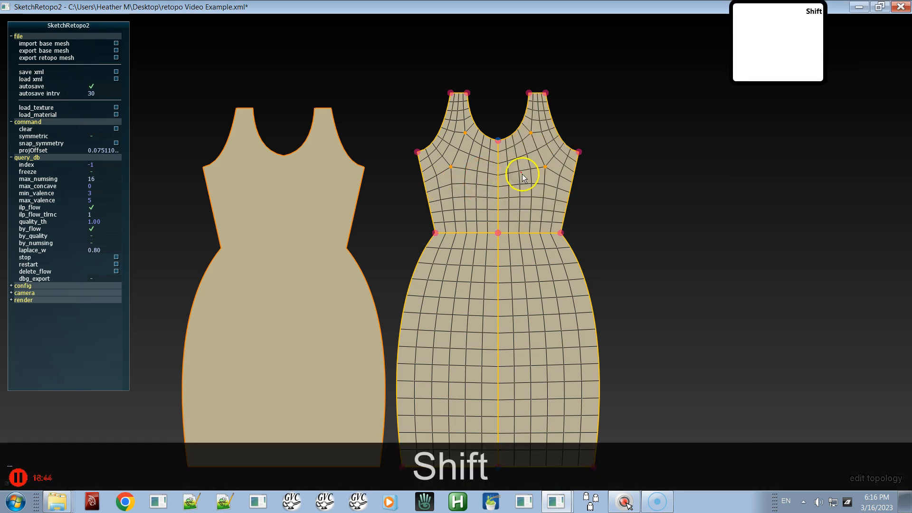
left_click(522, 175)
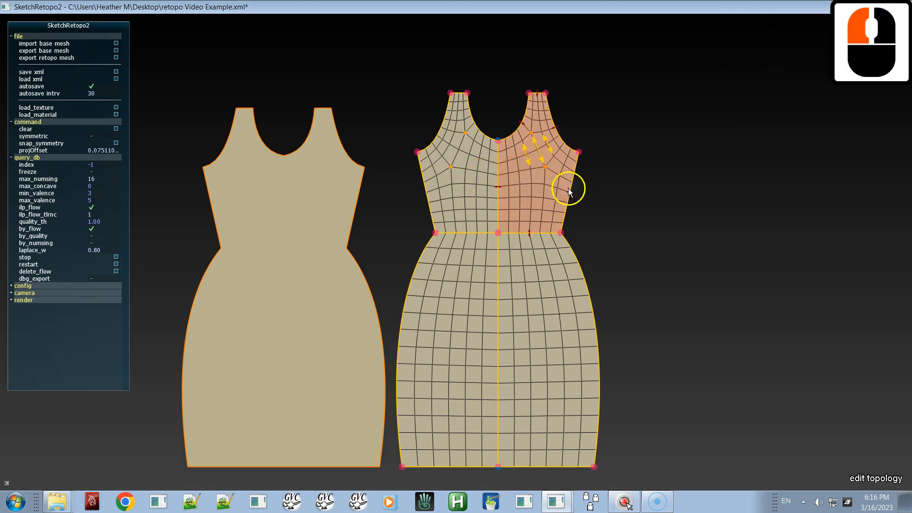
left_click(628, 204)
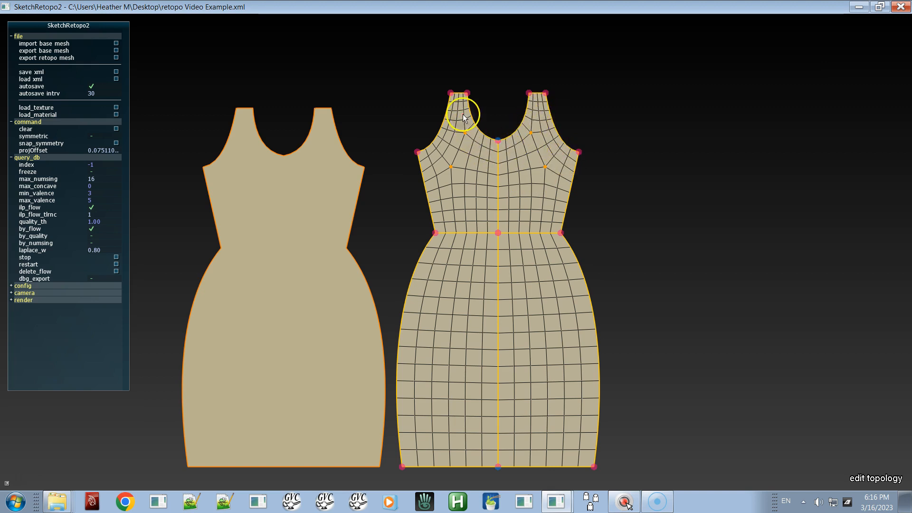
Select the right bodice patch and cycle repeatedly through its horizontal and two diagonal quad-flow patterns to compare them
left_click(537, 179)
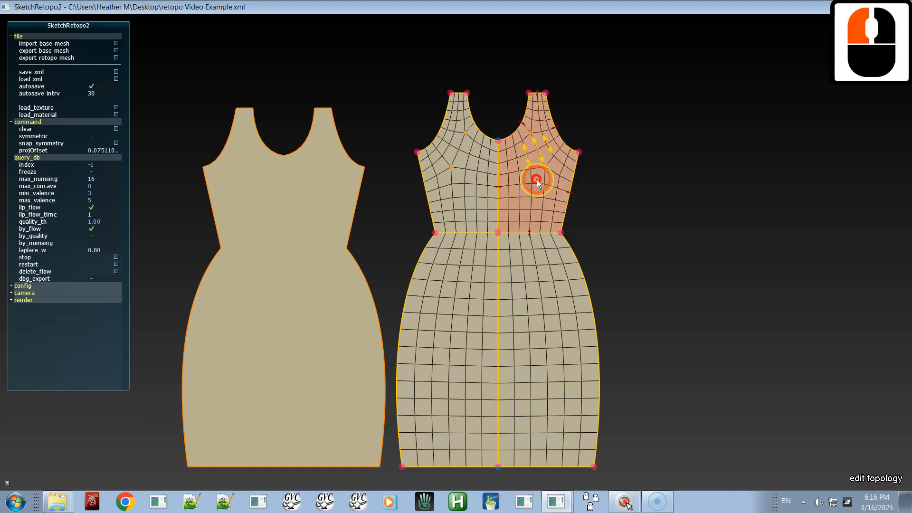
key("b")
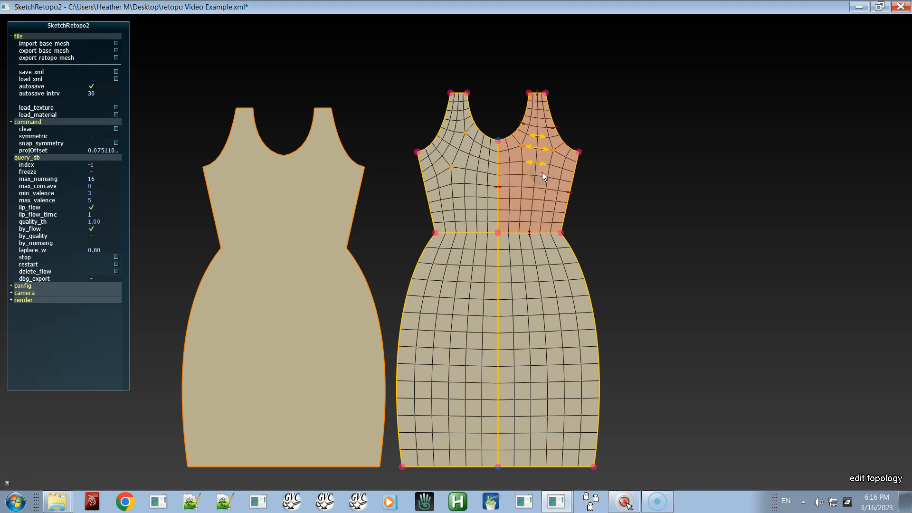
key("b")
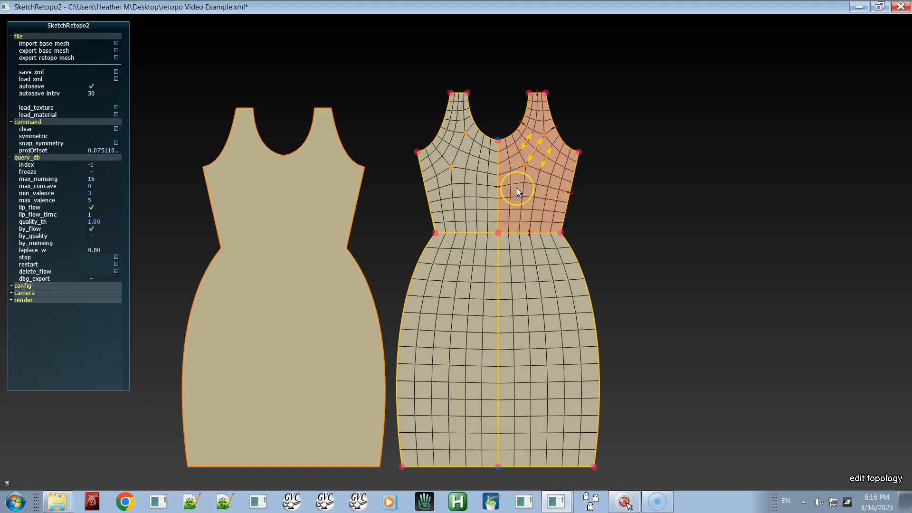
key("b")
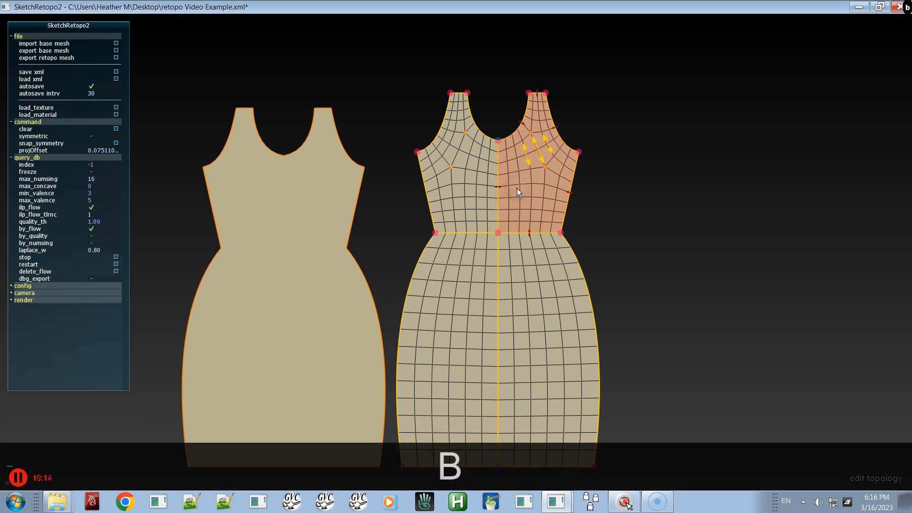
key("b")
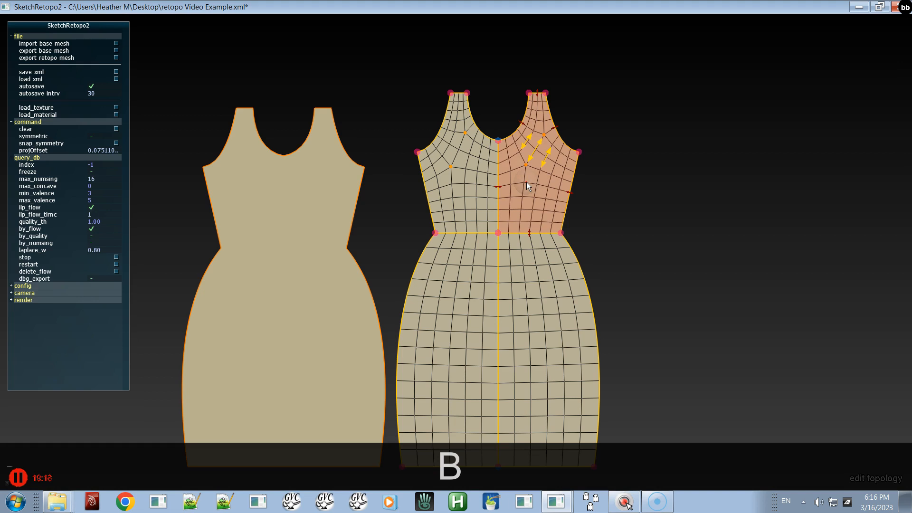
key("b")
key("b")
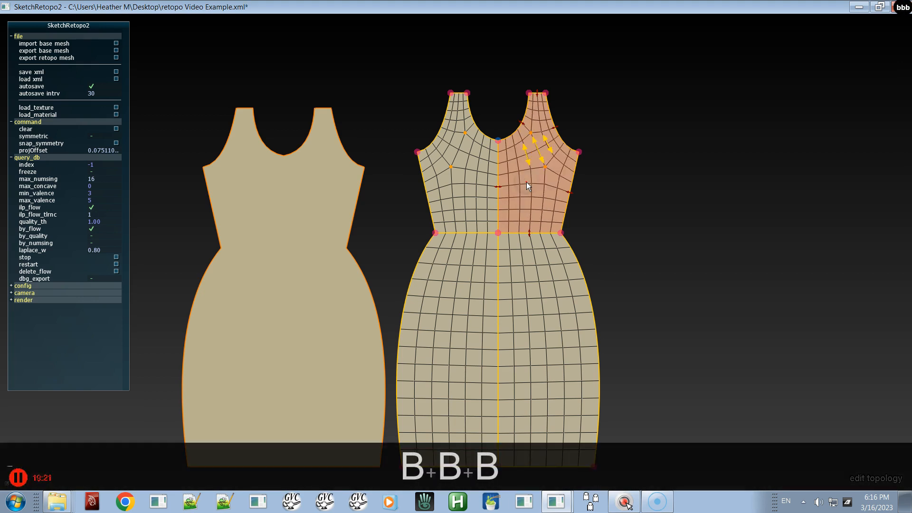
Cycle the right bodice patch onward to the more complex patterns whose multicoloured flow arrows form a ring
key("b")
key("b")
key("b")
key("b")
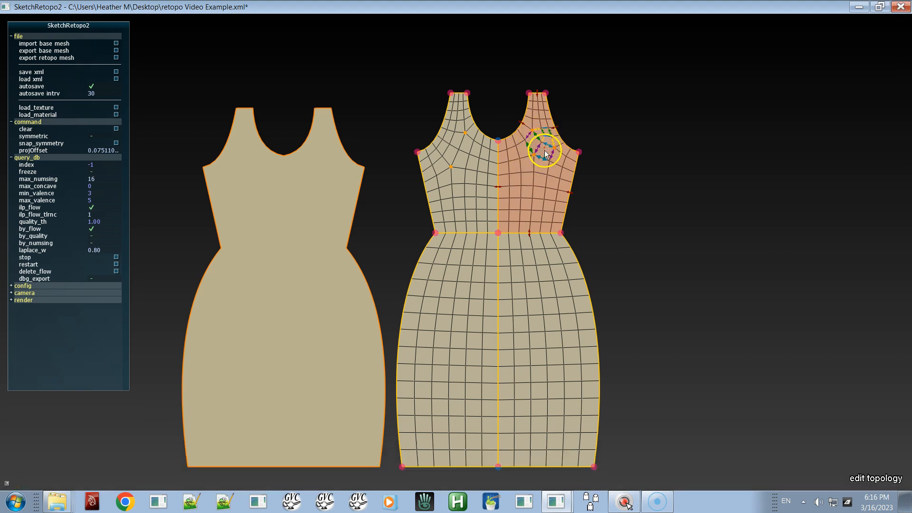
key("b")
key("b")
key("b")
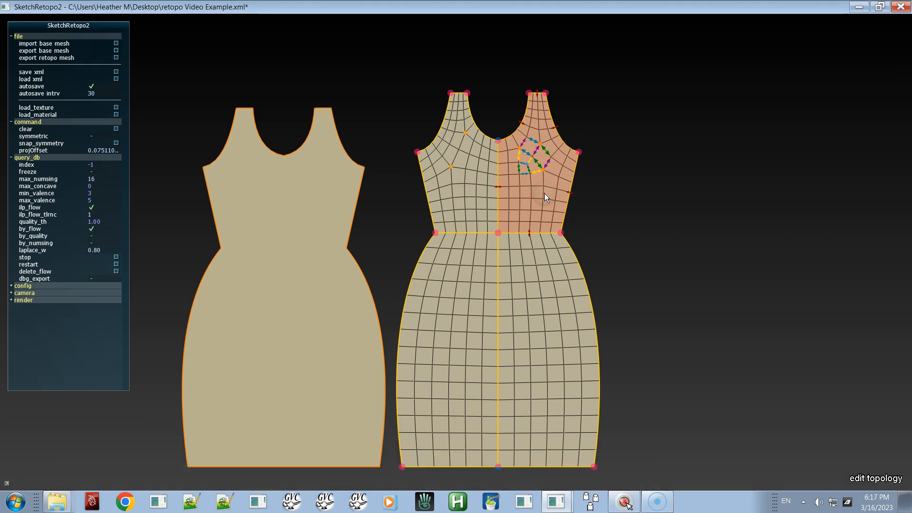
Browse further multicoloured ring patterns on the right bodice patch, step back through the pattern list, and clear the selection
key("b")
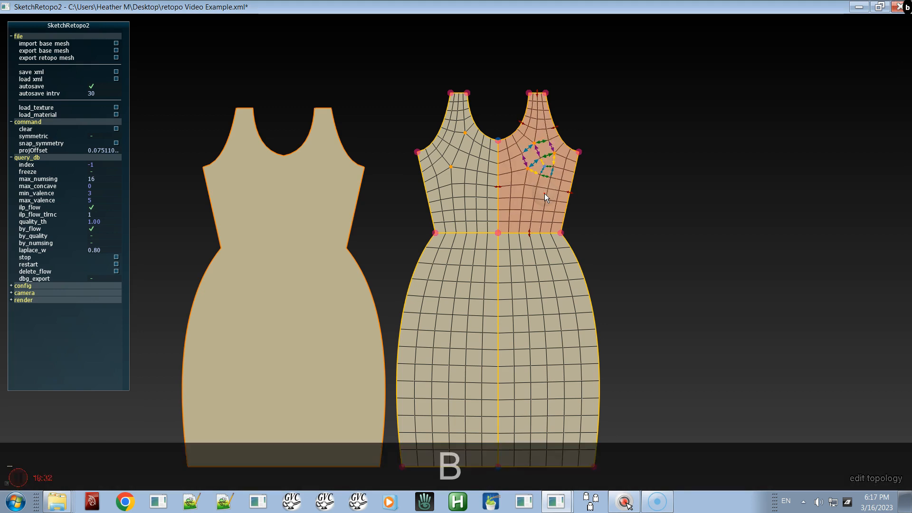
key("b")
key("b")
key("b")
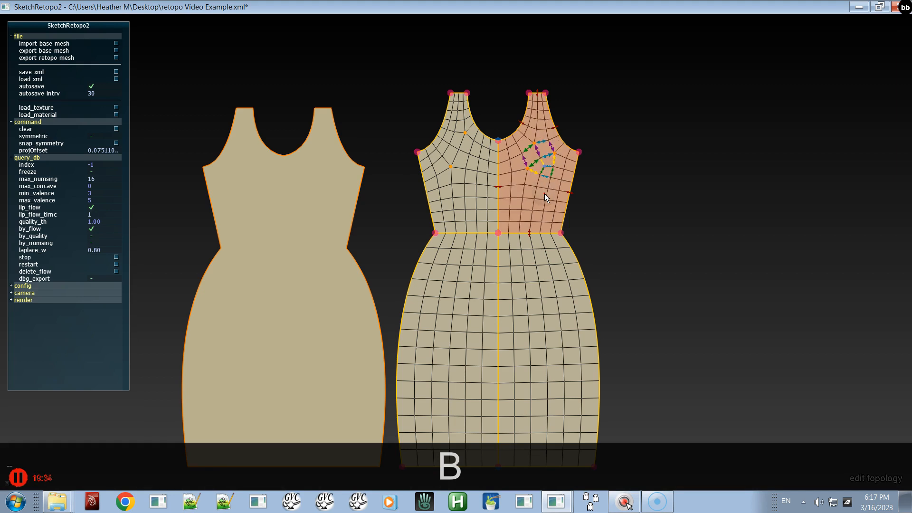
key("b")
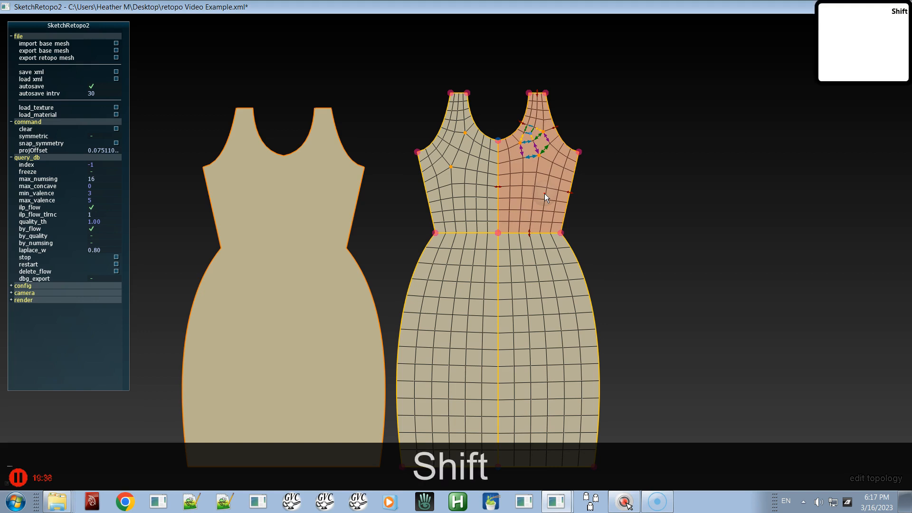
key("shift+b")
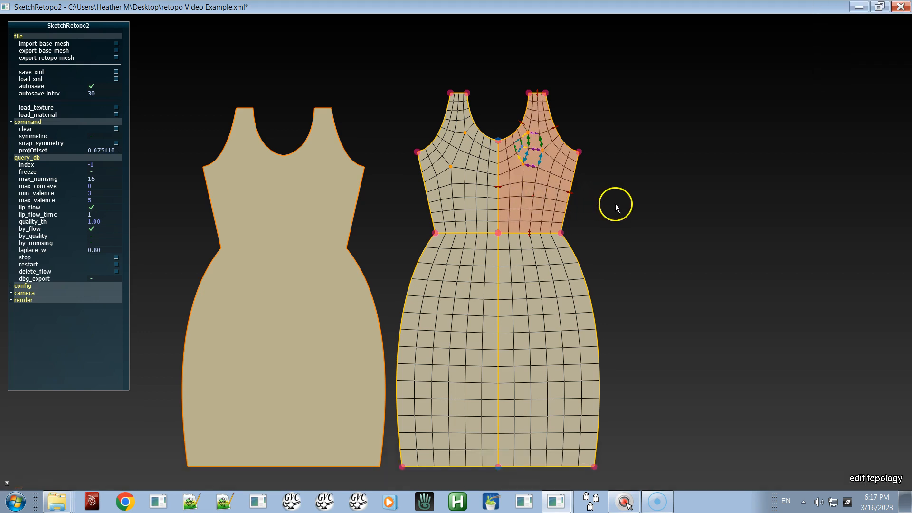
left_click(616, 206)
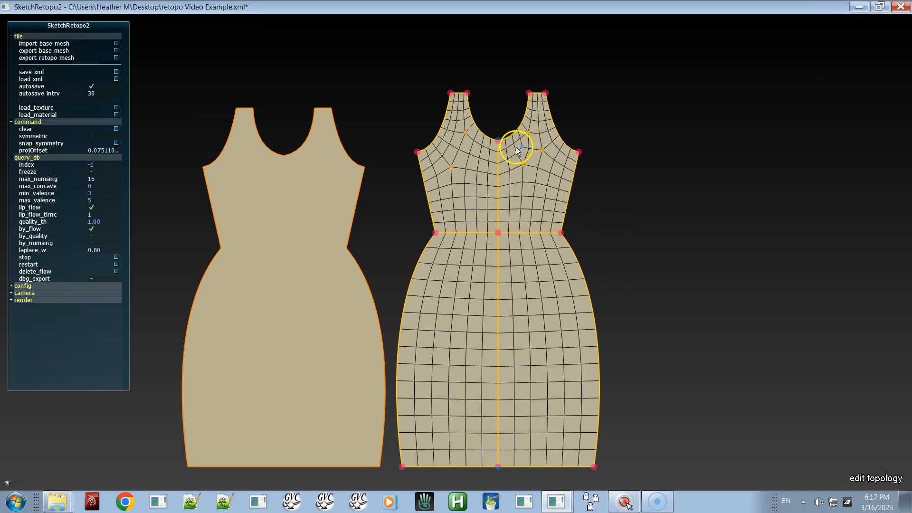
Switch the right and the left bodice patch to the mirrored quad pattern with horizontal flow arrows
left_click(543, 179)
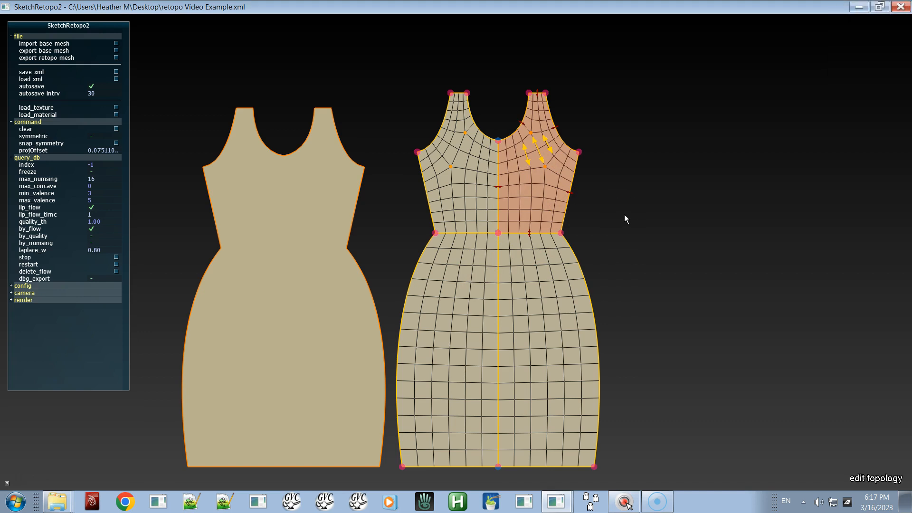
key("b")
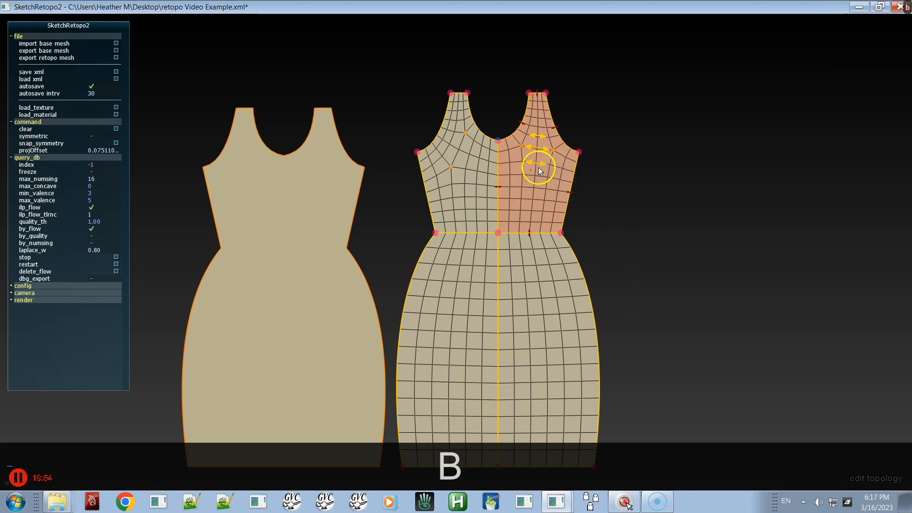
left_click(470, 182)
key("b")
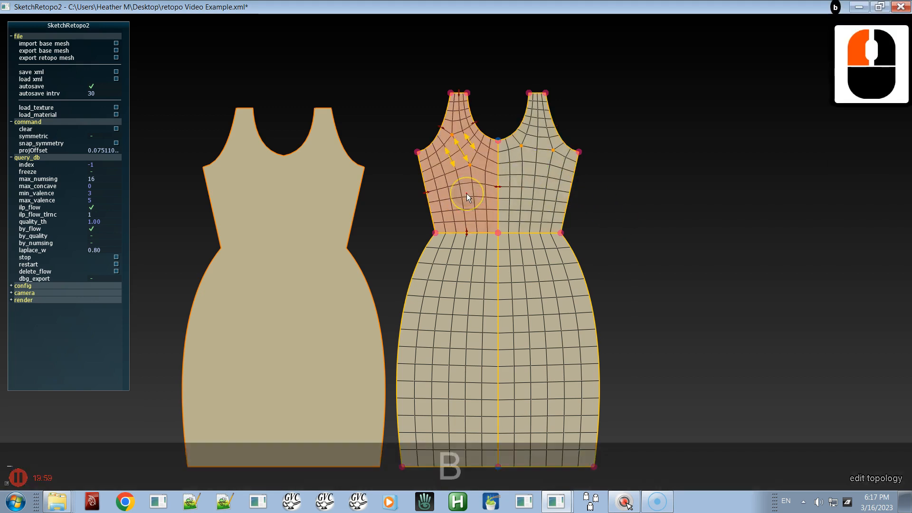
key("b")
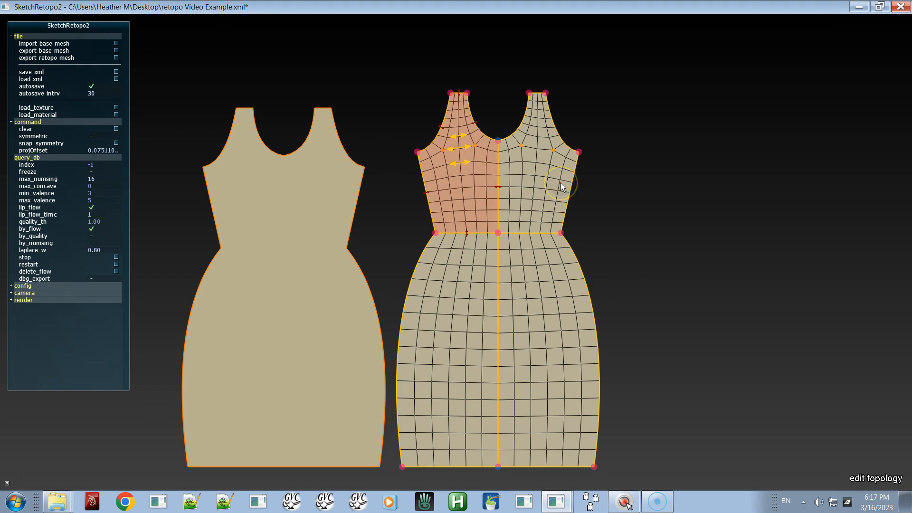
Try spreading the left bodice patch's irregular vertices apart along the horizontal flow arrows, and restore their original spacing
key("v")
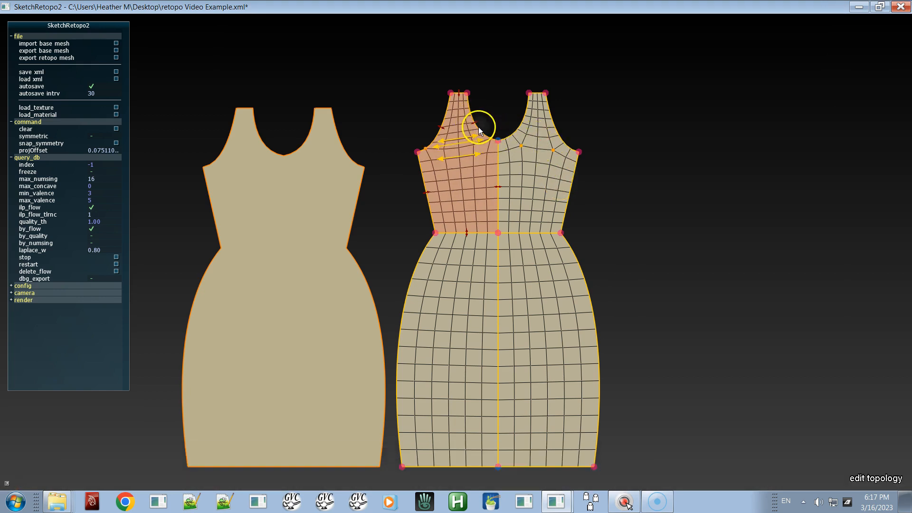
key("c")
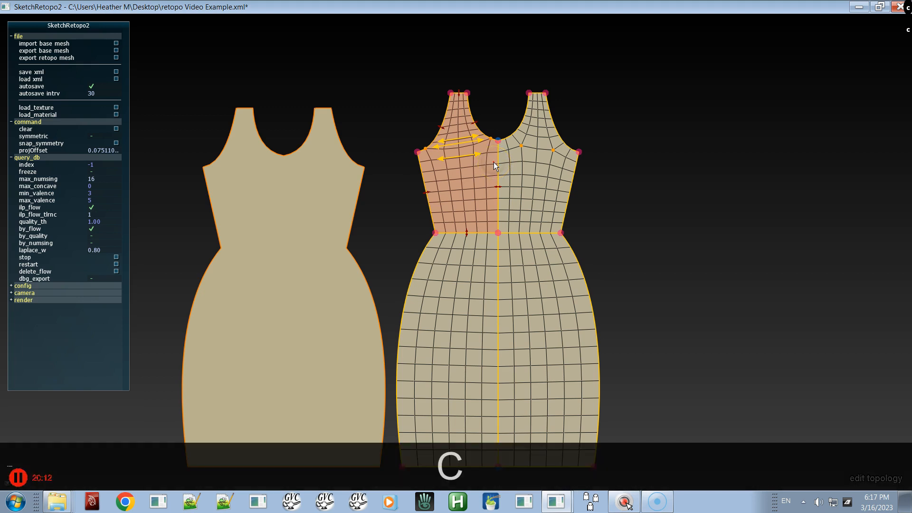
key("x")
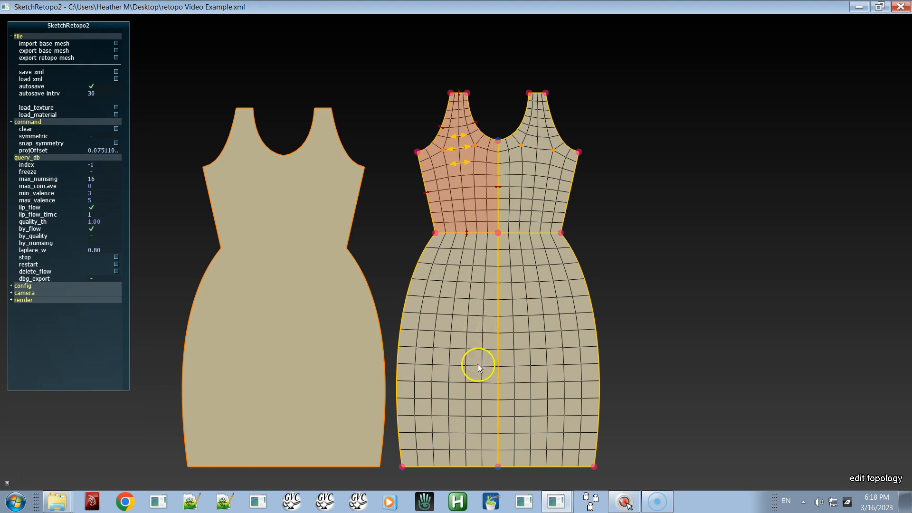
middle_click_drag(486, 327, 627, 261, "alt")
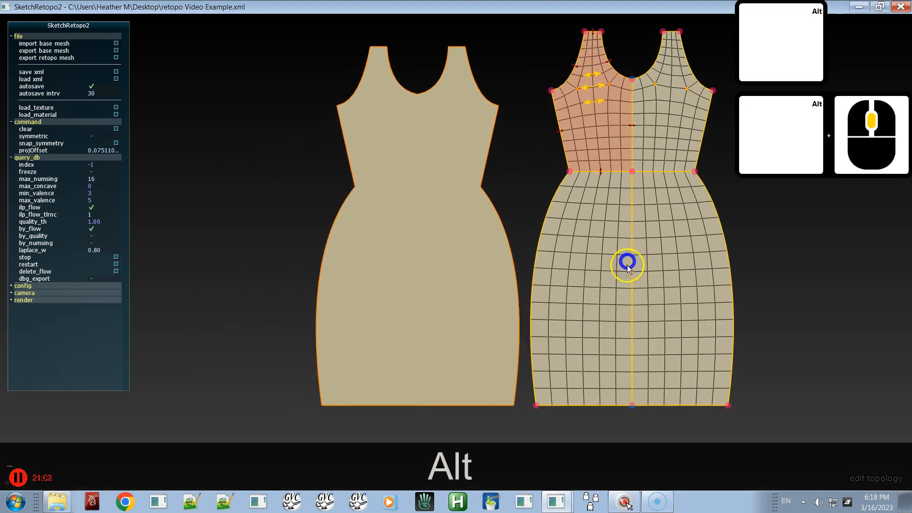
Mark patch corners on the unfinished dress at its right hem, right waist, right underarm and both top corners of the right strap
key("alt+t")
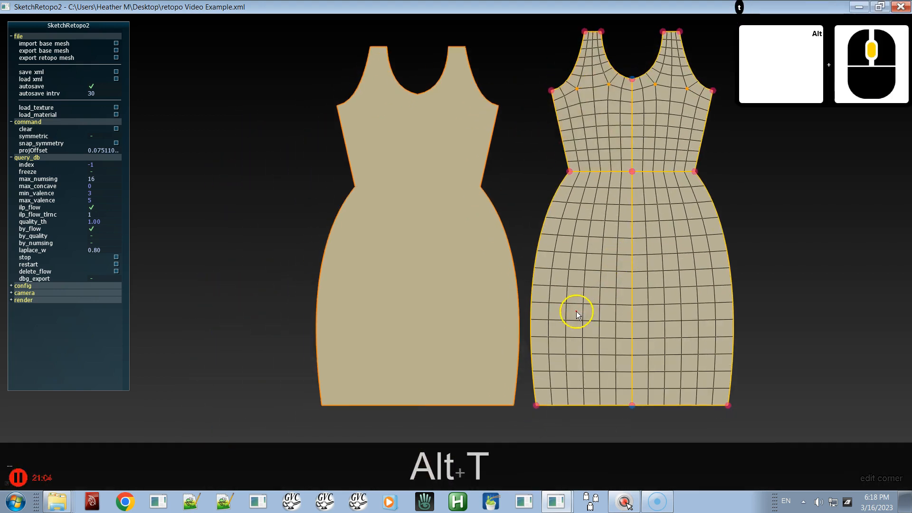
left_click(512, 404, "ctrl")
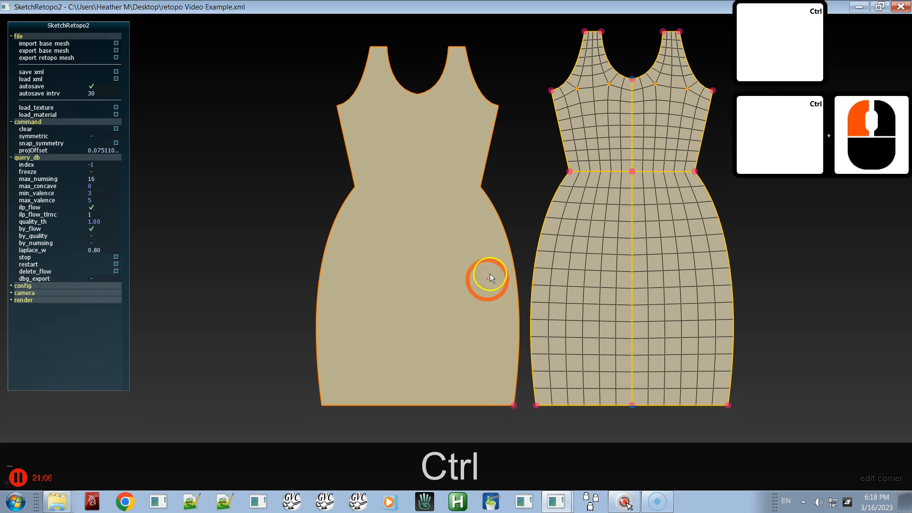
left_click(473, 185, "ctrl")
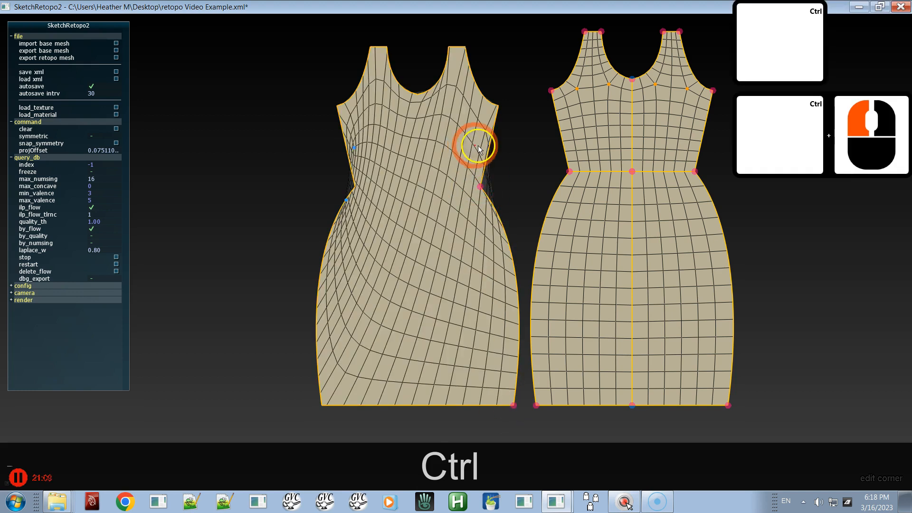
left_click(496, 107, "ctrl")
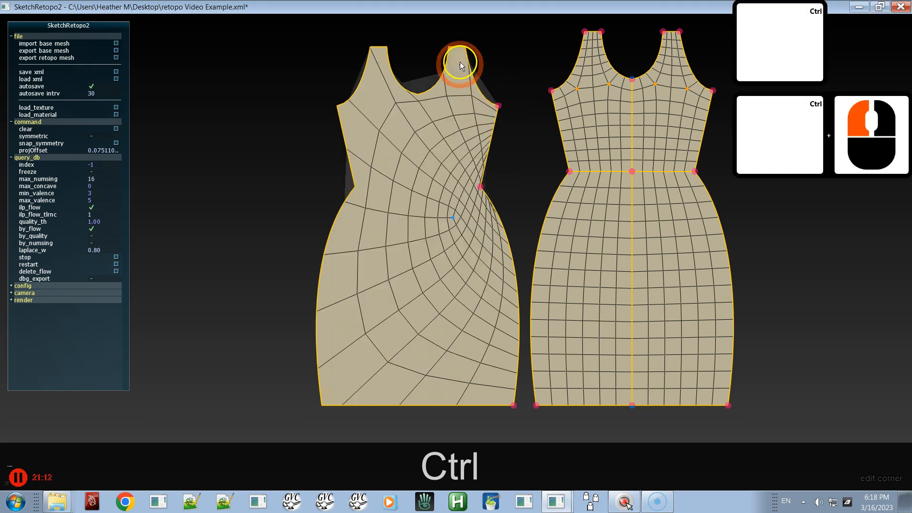
left_click(461, 48, "ctrl")
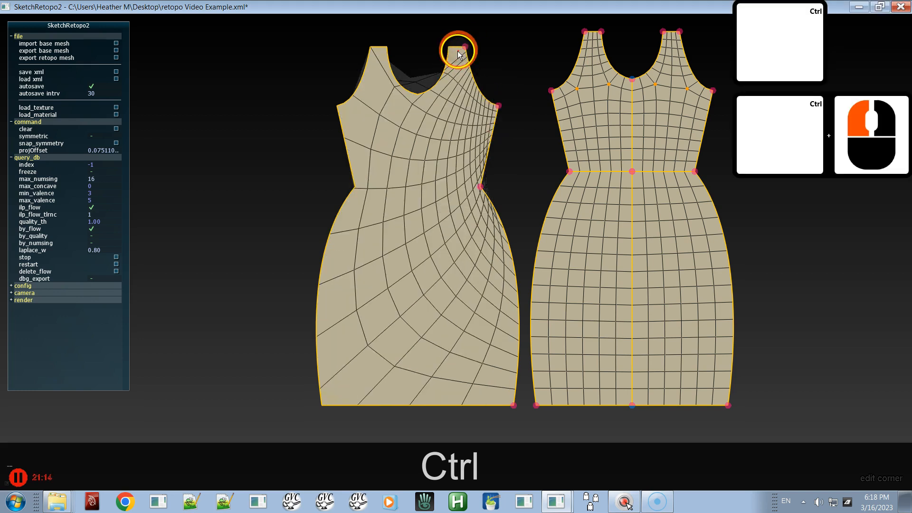
left_click(449, 47, "ctrl")
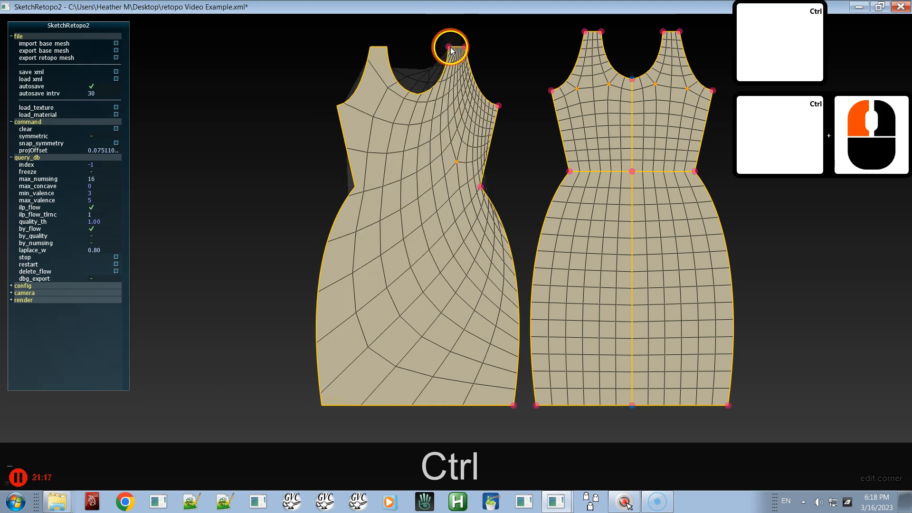
Add patch corners at both top corners of the left strap, the left underarm, the left waist and the left hem
left_click(386, 48, "ctrl")
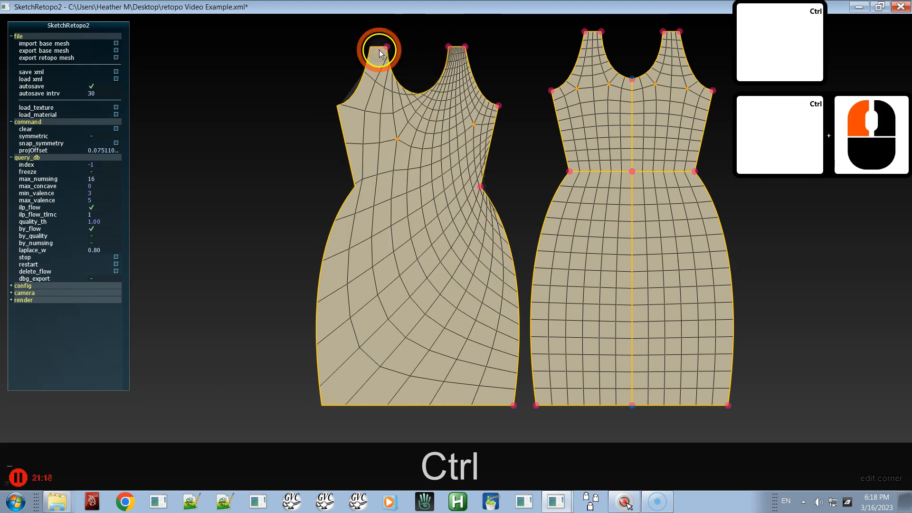
left_click(370, 47, "ctrl")
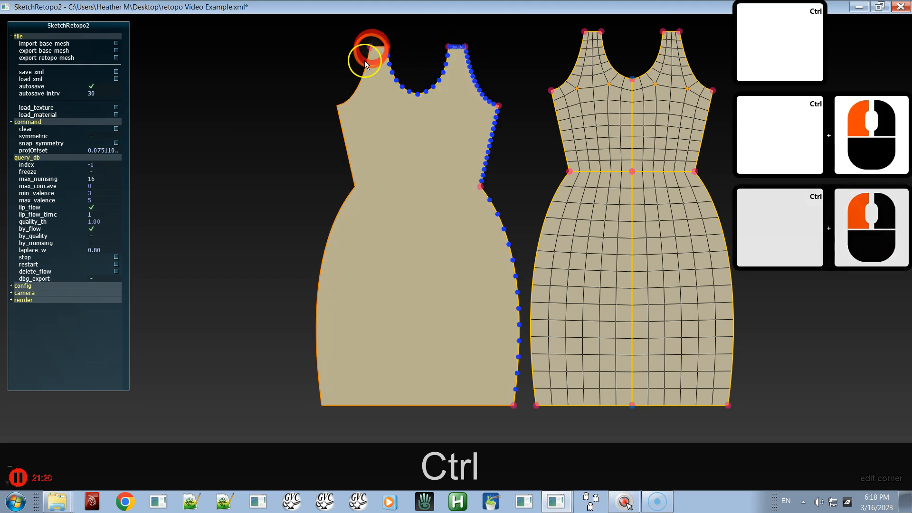
left_click(340, 107, "ctrl")
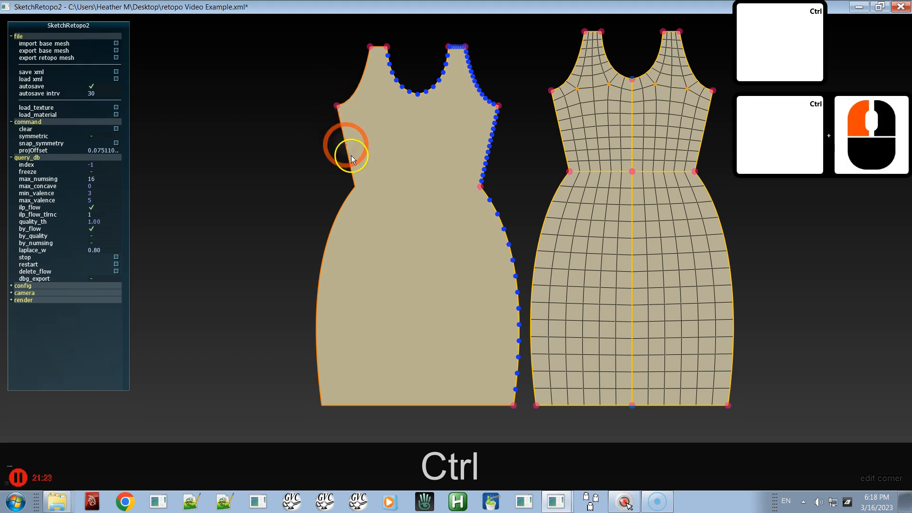
left_click(358, 187, "ctrl")
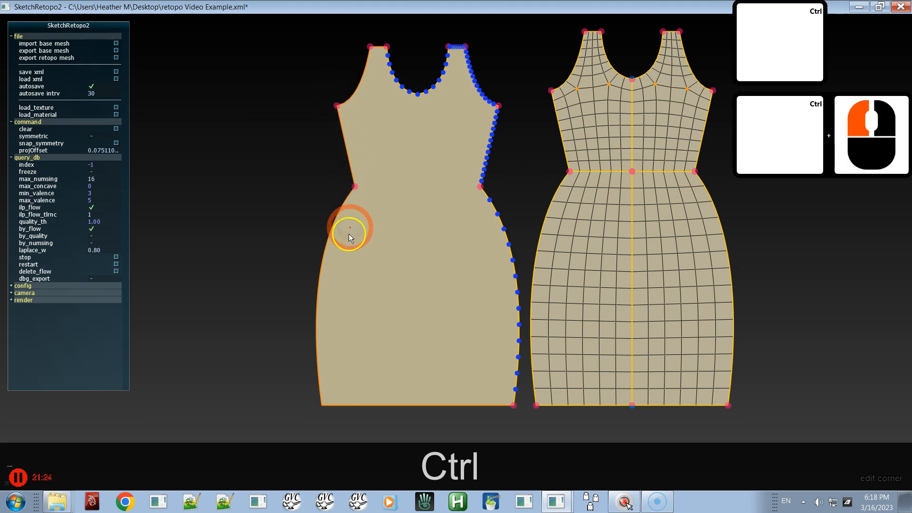
left_click(324, 403, "ctrl")
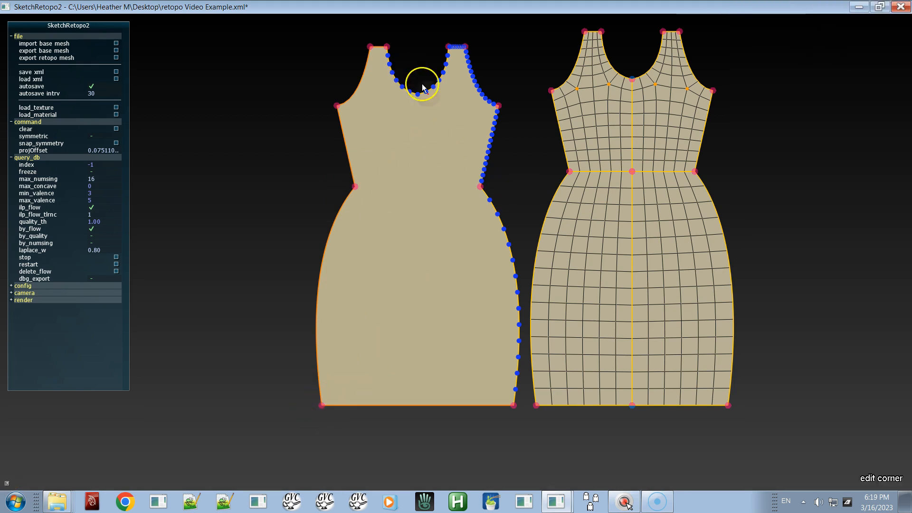
In basic sketching mode, give the unfinished dress's remaining left-side and hem outline edges subdivision points
key("q")
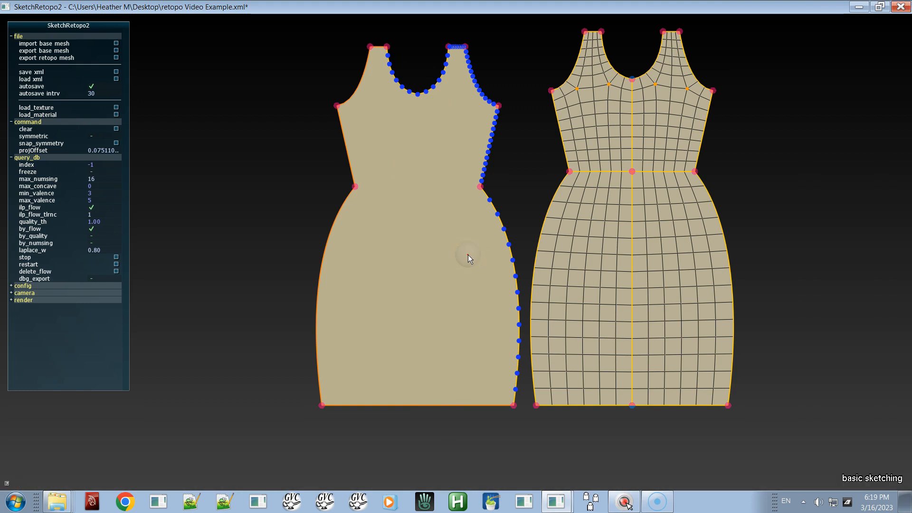
left_click(351, 208)
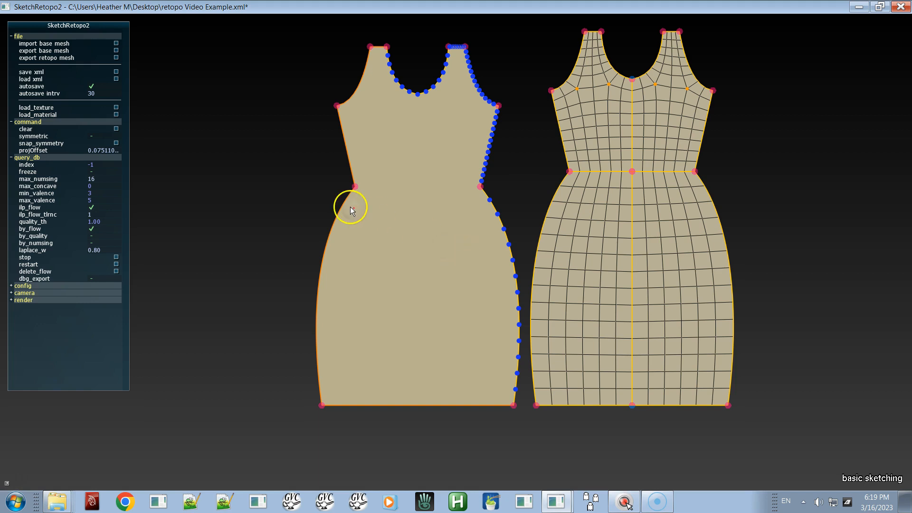
key("x")
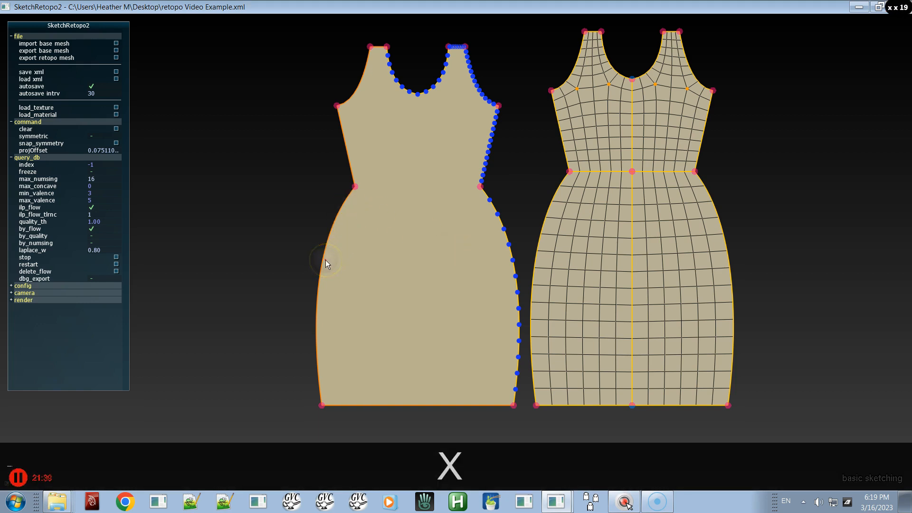
left_click_drag(422, 256, 463, 255)
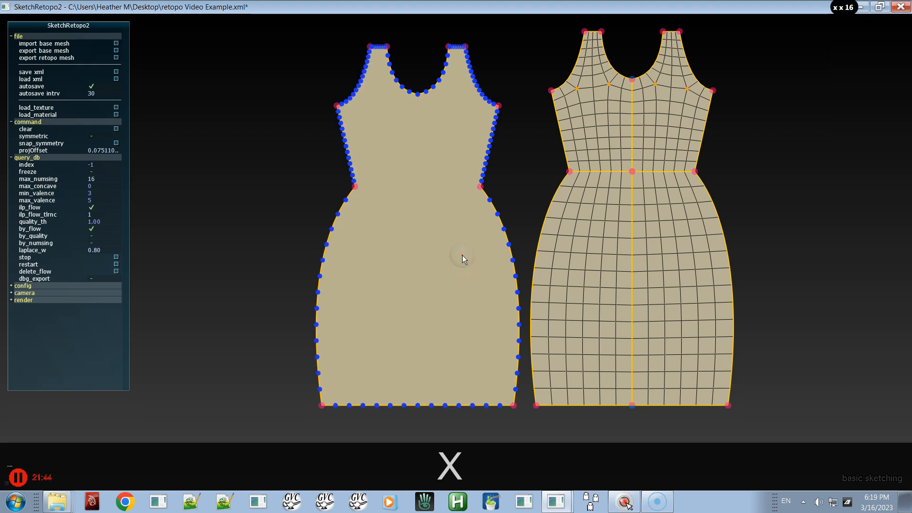
key("x")
left_click_drag(325, 261, 464, 254)
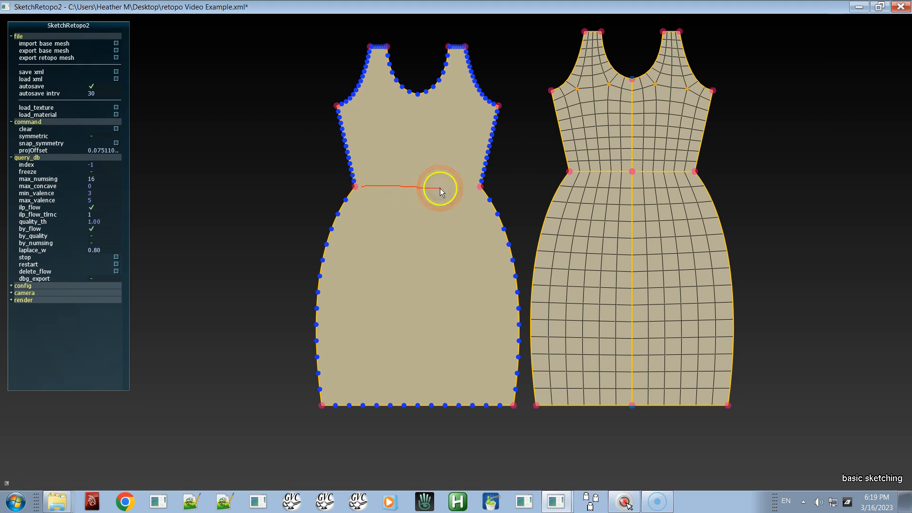
Sketch a waist line between the two waist corners of the unfinished dress and smooth it straight
left_click_drag(472, 190, 472, 189)
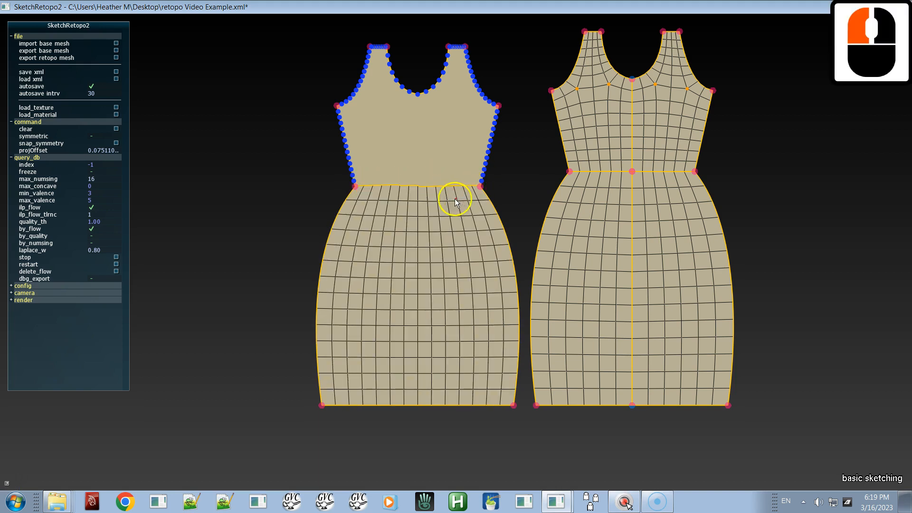
left_click(432, 190, "shift")
left_click_drag(391, 188, 403, 183, "shift")
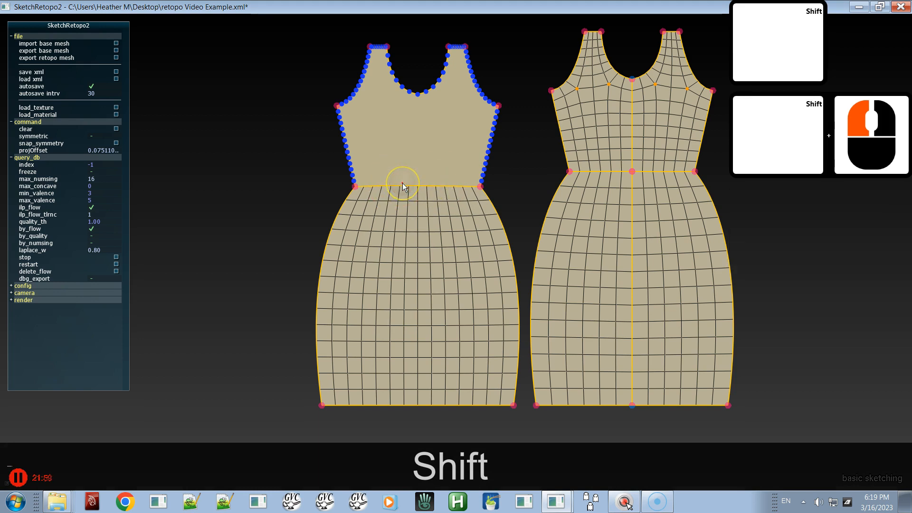
Use laser sketching to divide the dress with a vertical centre line from the neckline's middle down to the hem
key("w")
key("e")
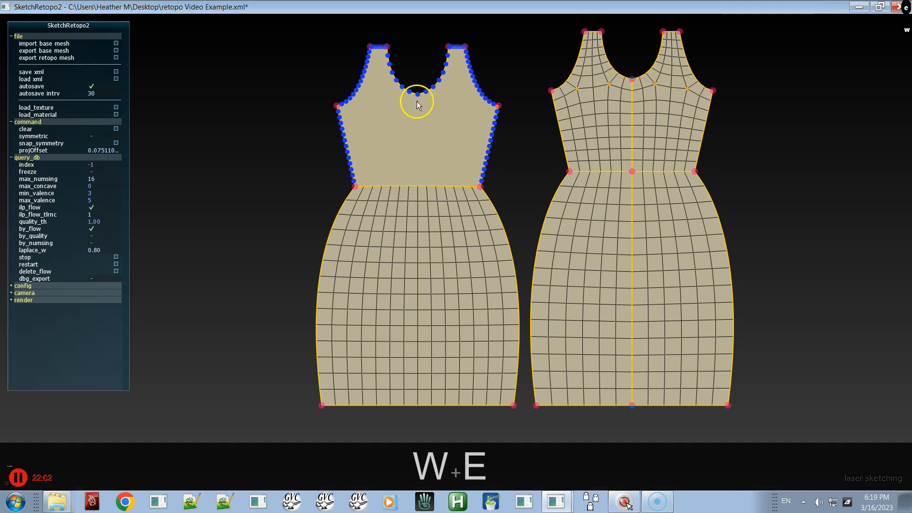
left_click_drag(417, 99, 429, 323)
left_click_drag(432, 359, 418, 395)
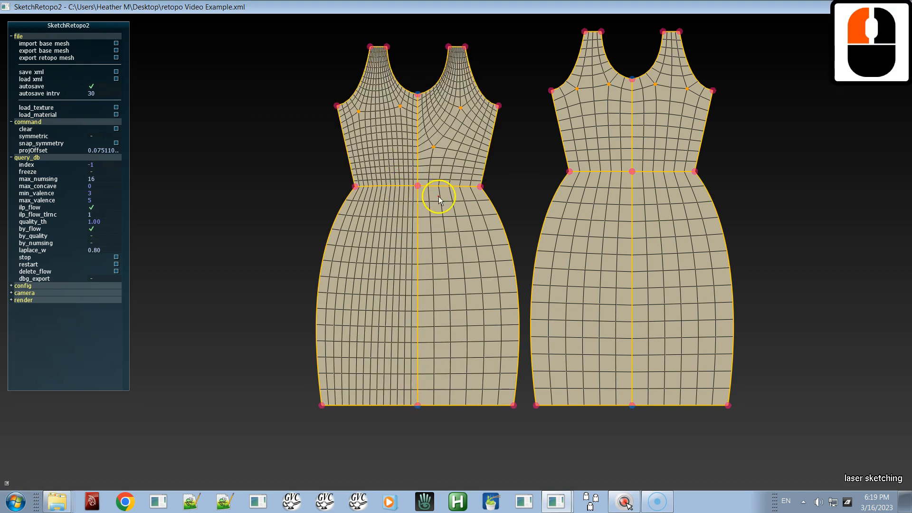
In edit topology mode, examine the edge subdivision counts along the hems of both dresses and the finished dress's waist and side
key("a")
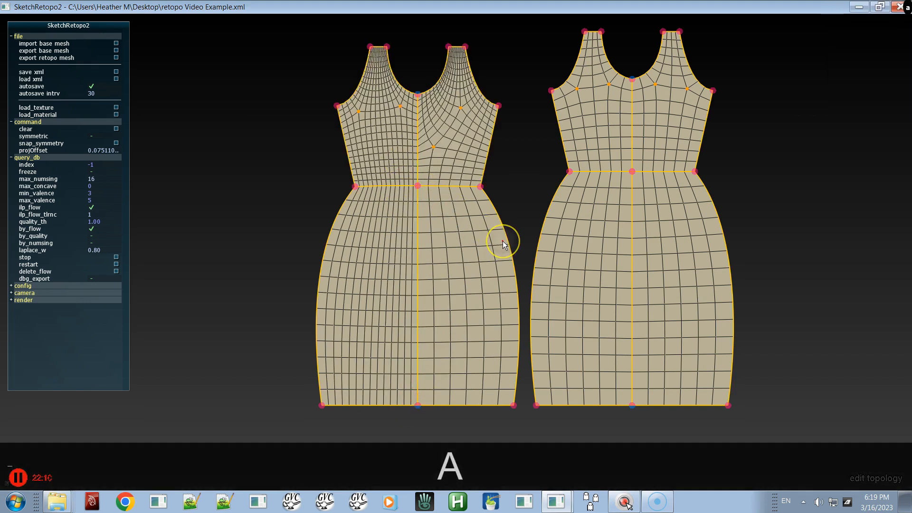
left_click(502, 242)
left_click(539, 257)
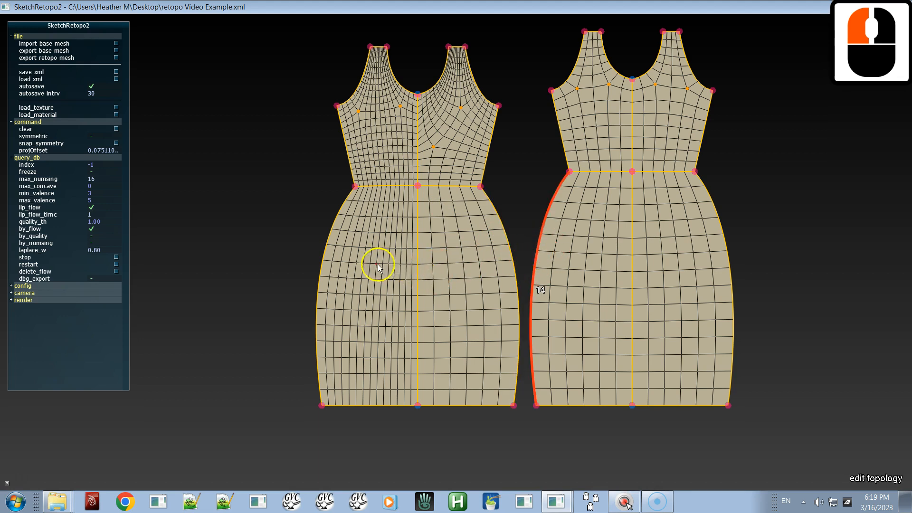
left_click(459, 402)
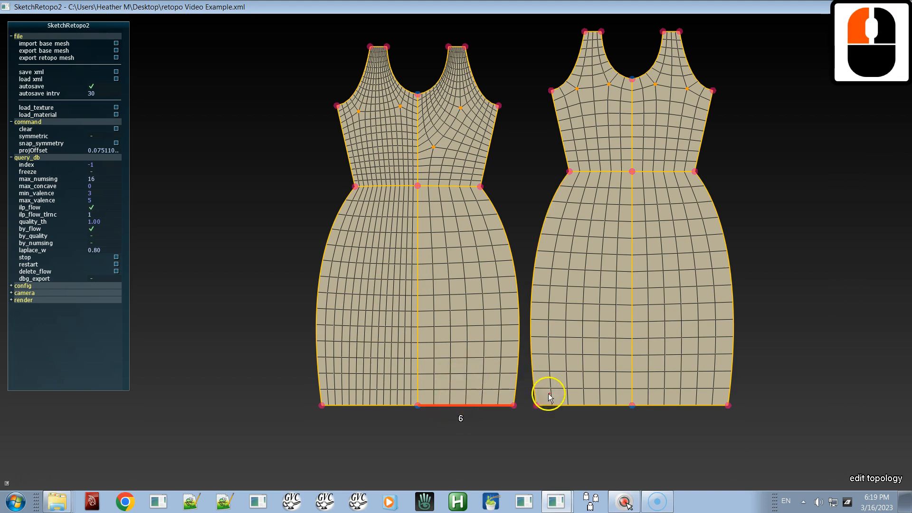
left_click(592, 401)
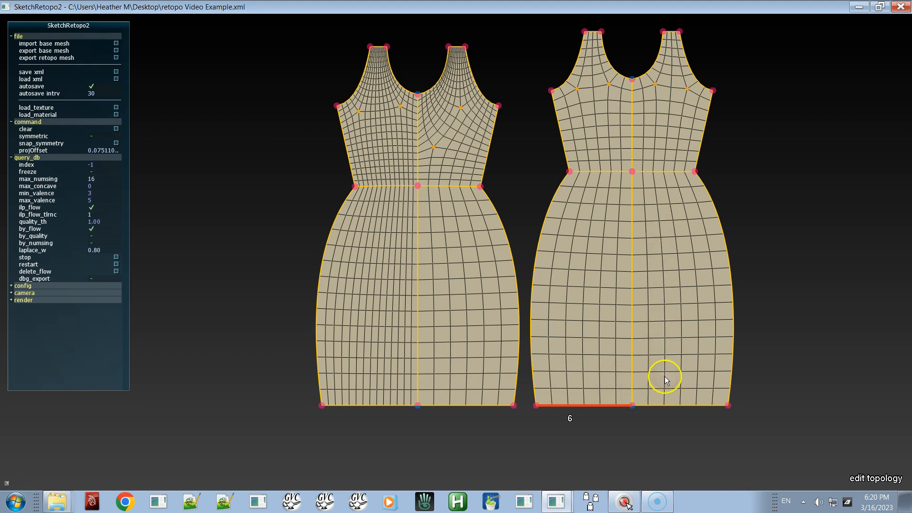
left_click(657, 405, "shift")
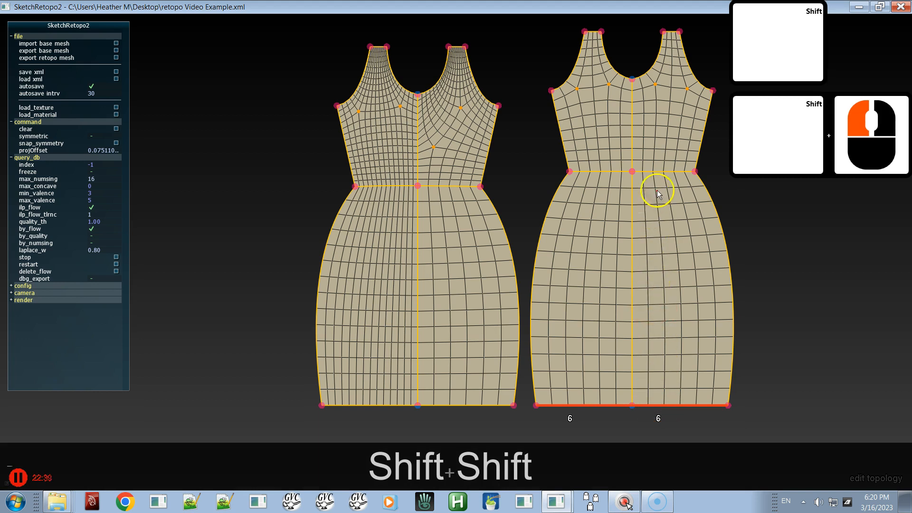
left_click(657, 172, "shift")
left_click(607, 171, "shift")
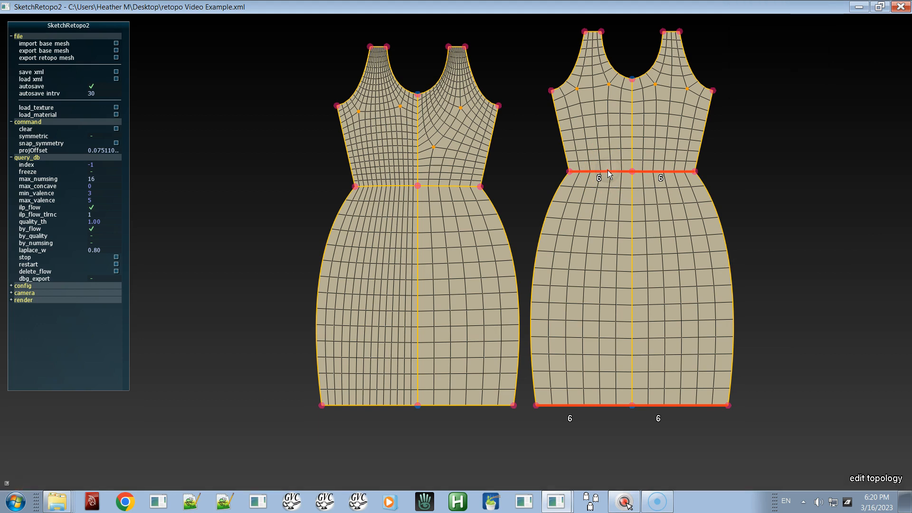
Reduce the newly divided dress's left hem and left waist edges to 6 subdivisions, leaving the strap top out of the selection
left_click(459, 405)
left_click(386, 406)
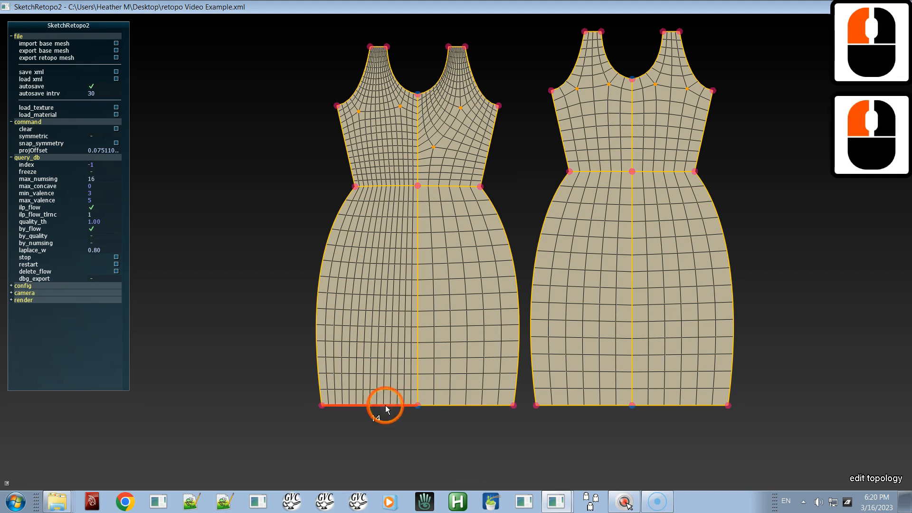
left_click(385, 406, "ctrl")
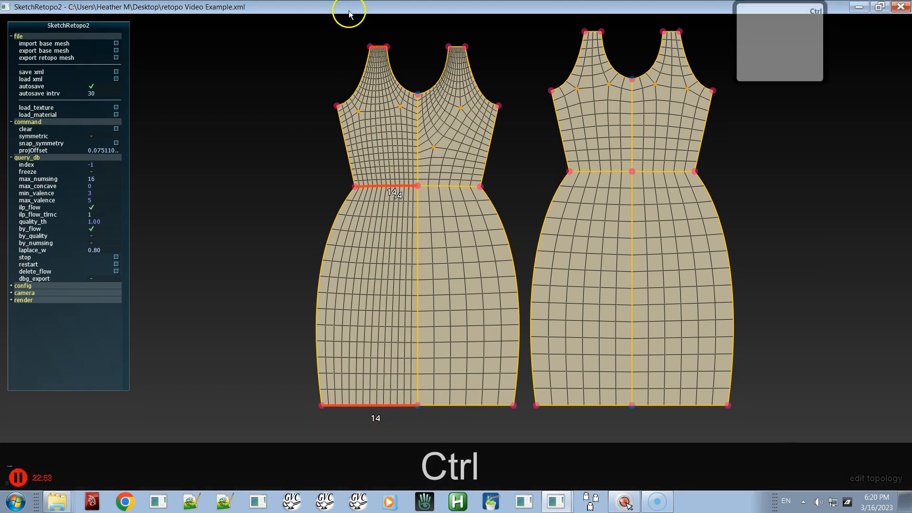
left_click(376, 49, "shift")
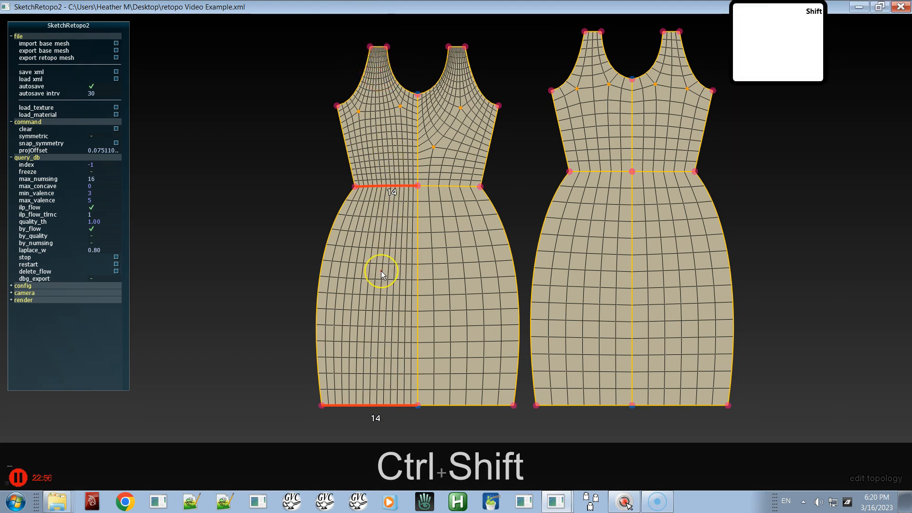
key("x")
key("x")
key("x")
key("x")
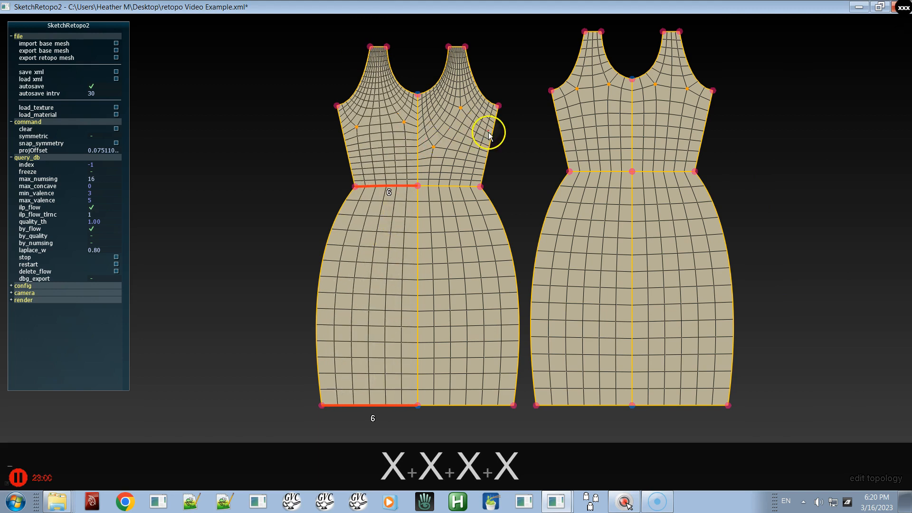
Reduce the left dress's bodice side edges and upper centre line to 8 subdivisions, matching the finished dress's bodice side
left_click(562, 129)
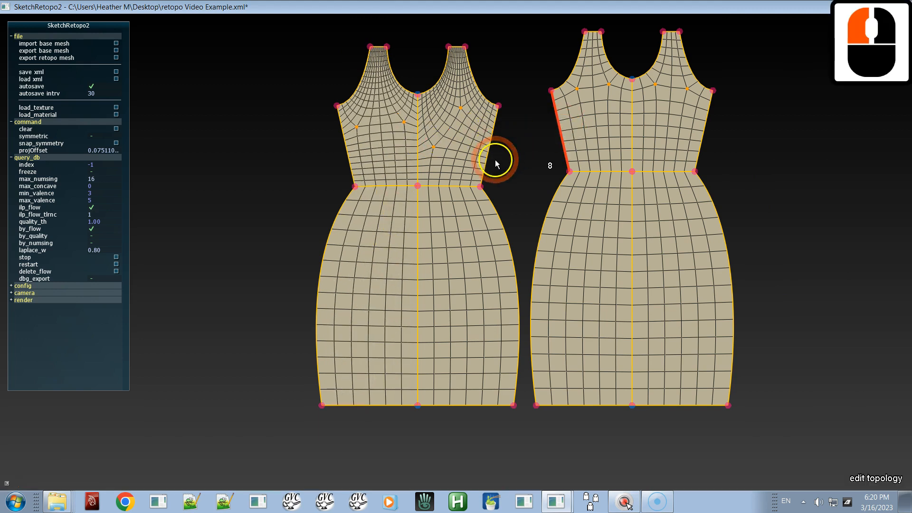
left_click(483, 169)
left_click(483, 169, "ctrl")
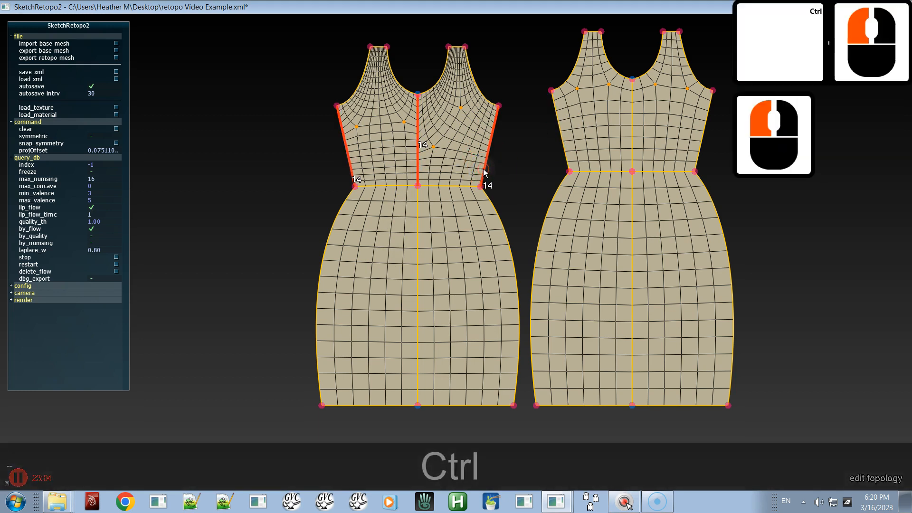
key("x")
key("x")
key("x")
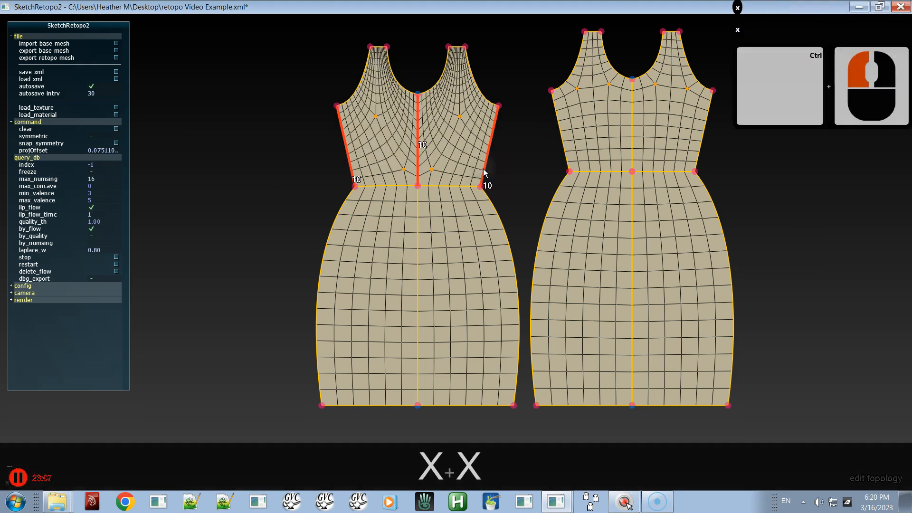
Select the top edges of both straps on the left dress and reduce them to 4 subdivisions
left_click(450, 49)
left_click(390, 57, "shift")
left_click(380, 48, "shift")
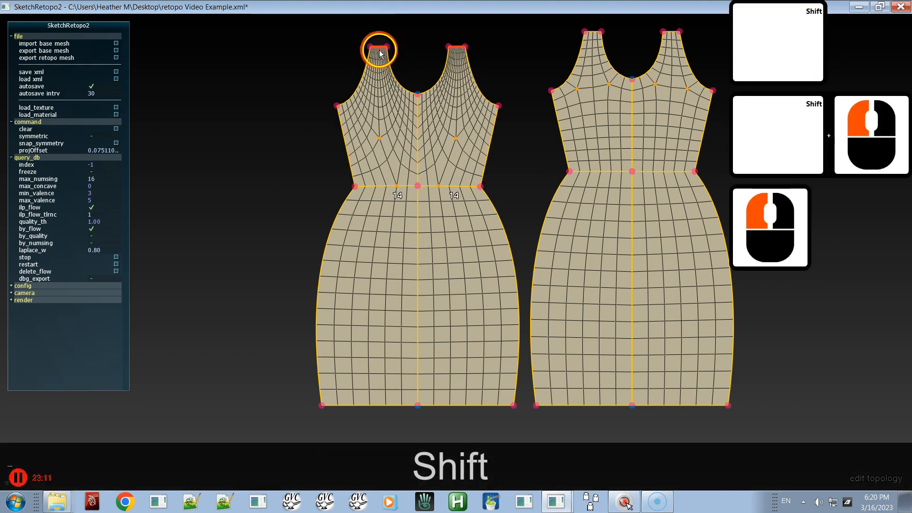
key("shift+x")
key("shift+x")
key("shift+x")
key("x")
key("x")
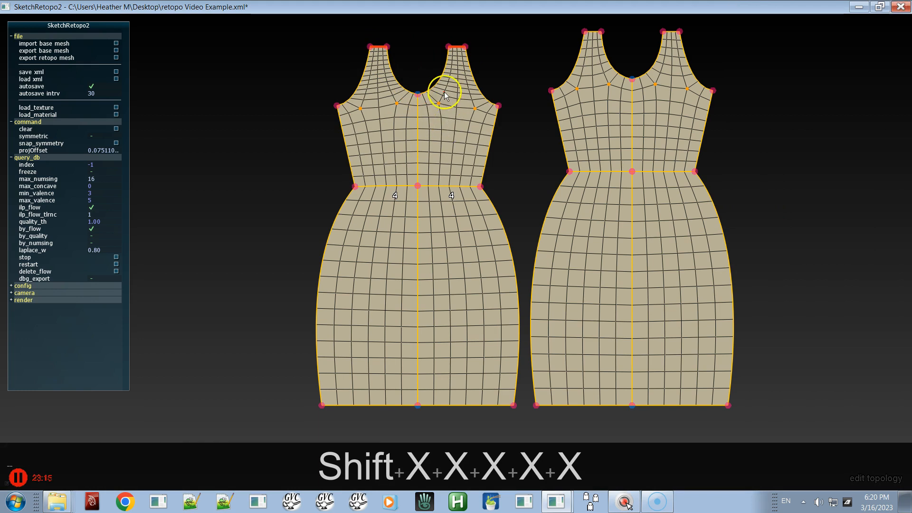
Select the armhole and neckline edges on both sides of the left dress and set them to 8 subdivisions
mouse_move(568, 79)
left_mouse_down()
mouse_move(492, 96)
mouse_move(456, 76)
mouse_move(468, 75)
mouse_move(392, 83)
left_mouse_up()
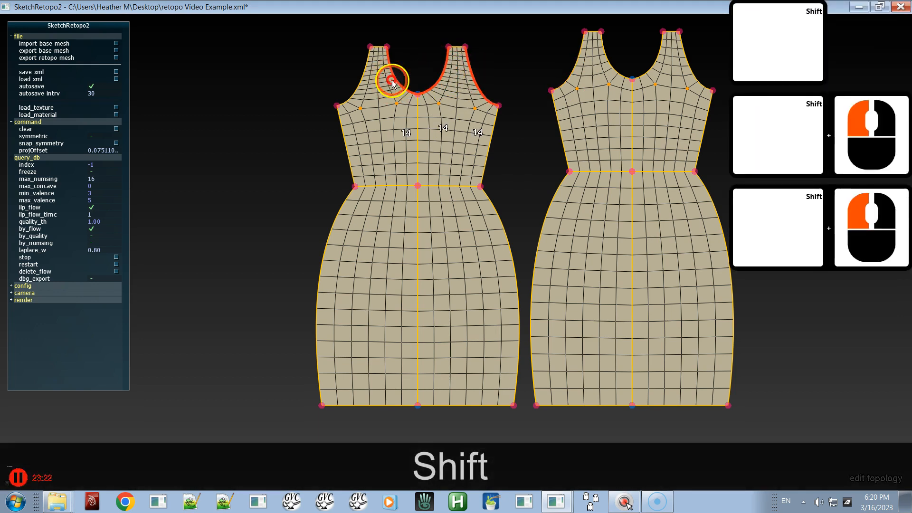
left_click(367, 81, "shift")
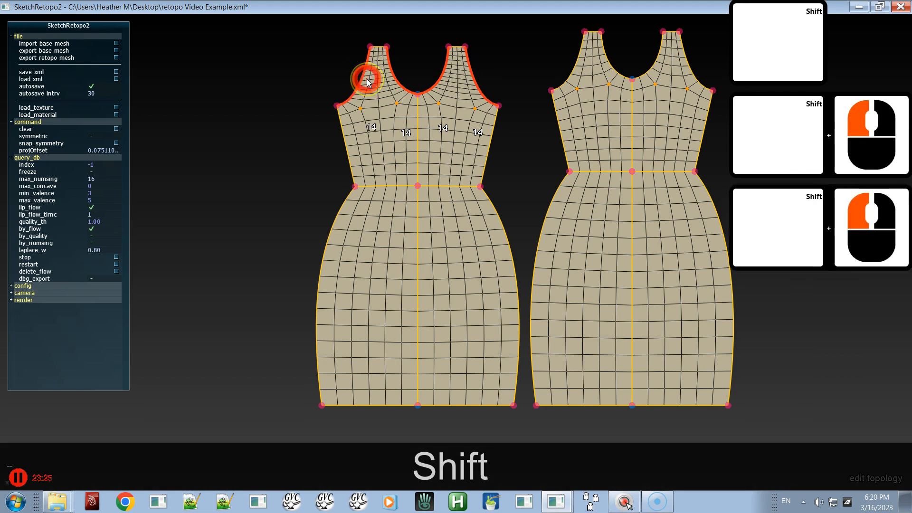
key("x")
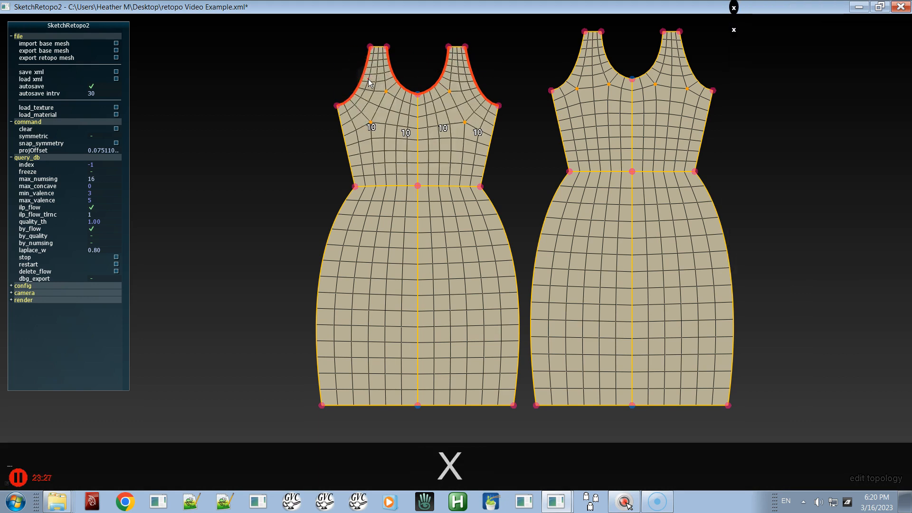
key("x")
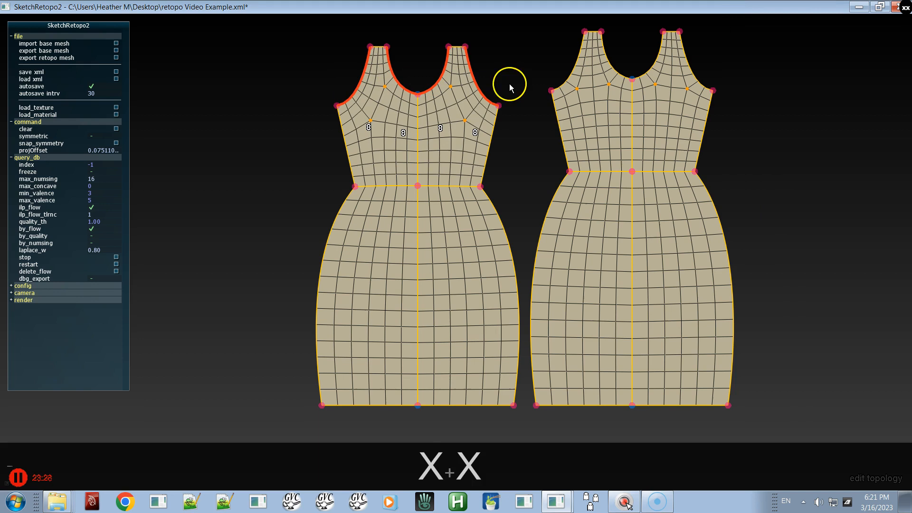
key("x")
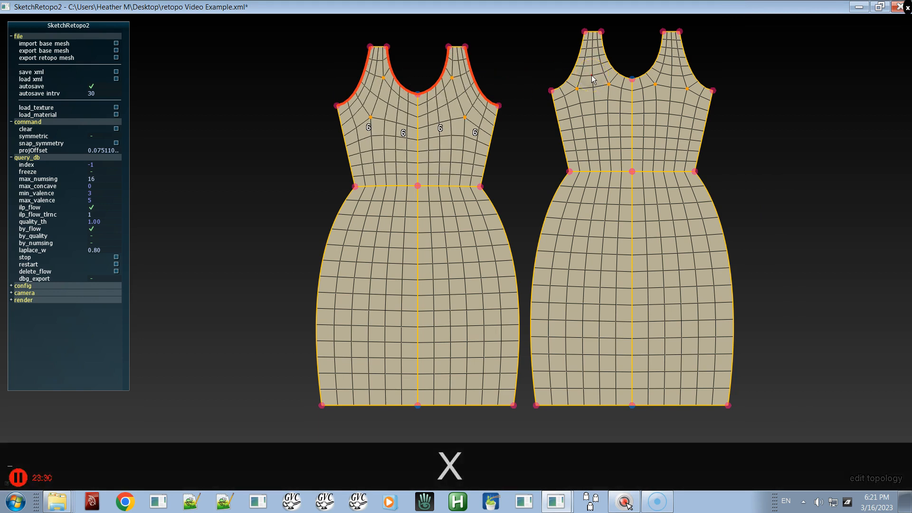
key("c")
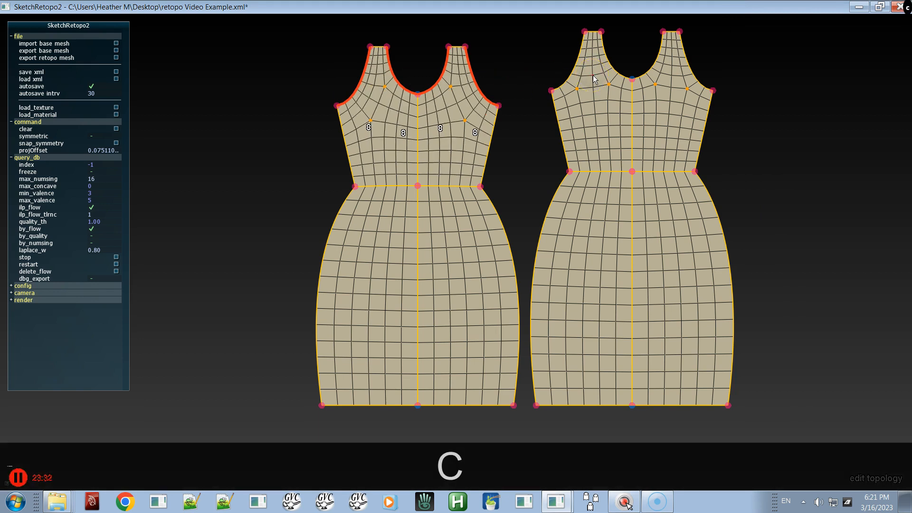
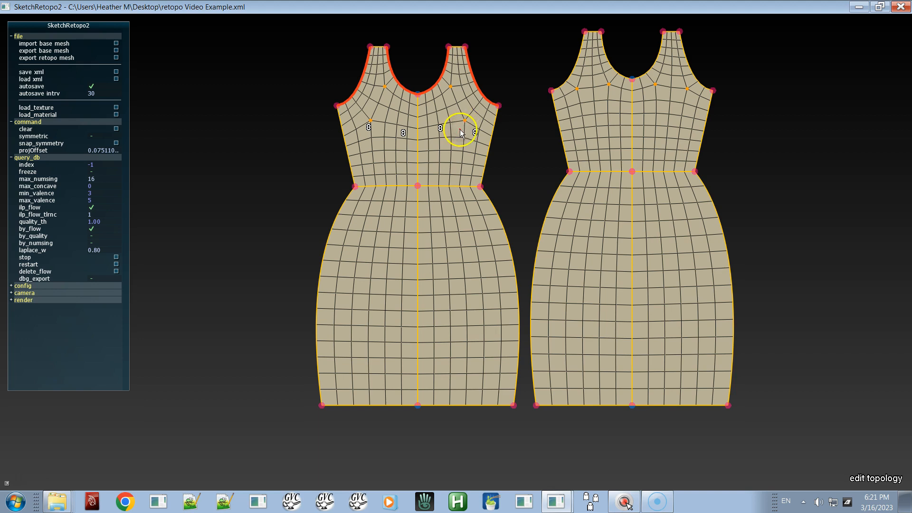
Switch the quad-flow pattern of both bodice patches on the left dress to the horizontal flow used on the right dress
key("a")
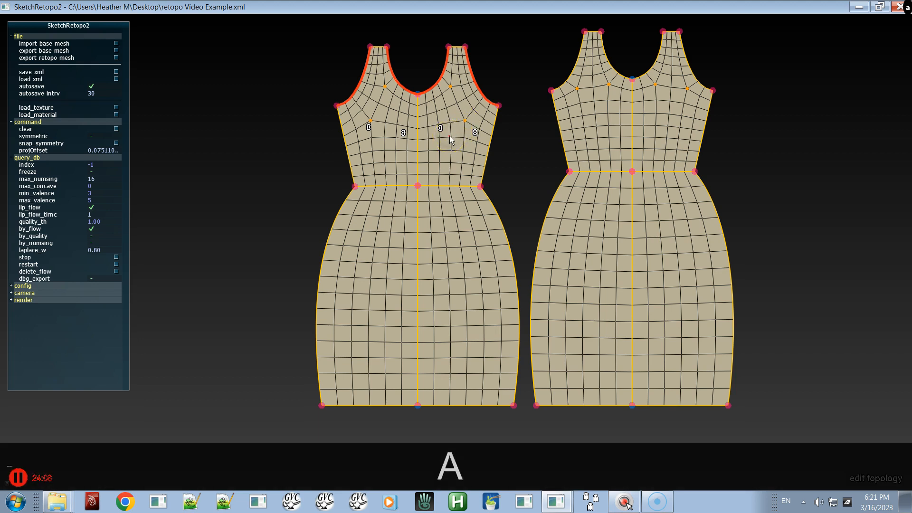
left_click(449, 135)
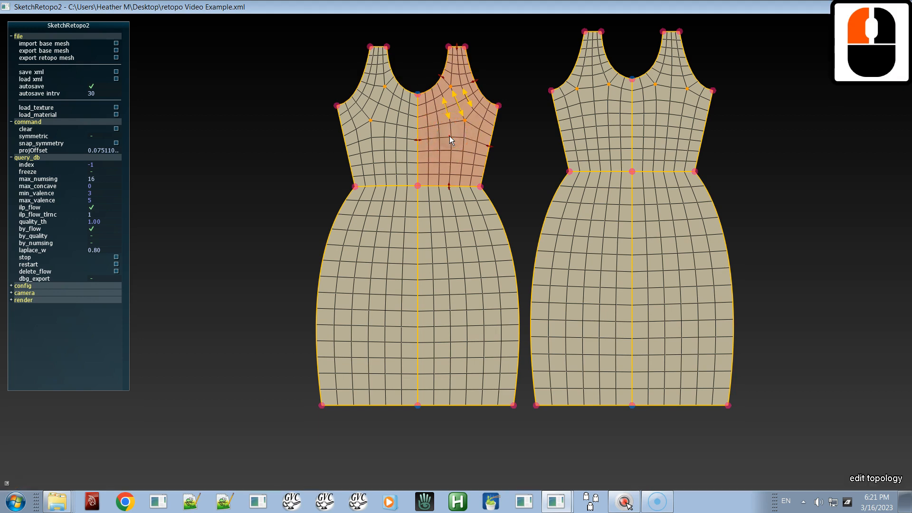
key("b")
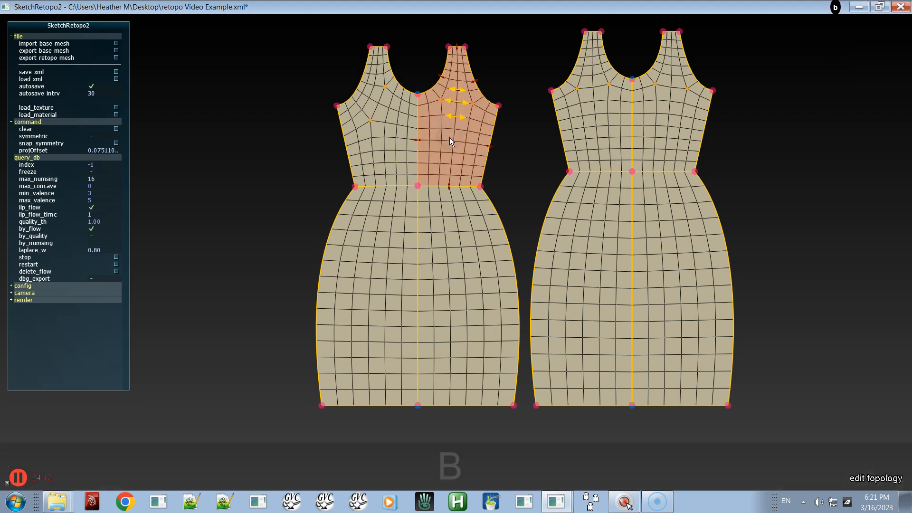
left_click(384, 142)
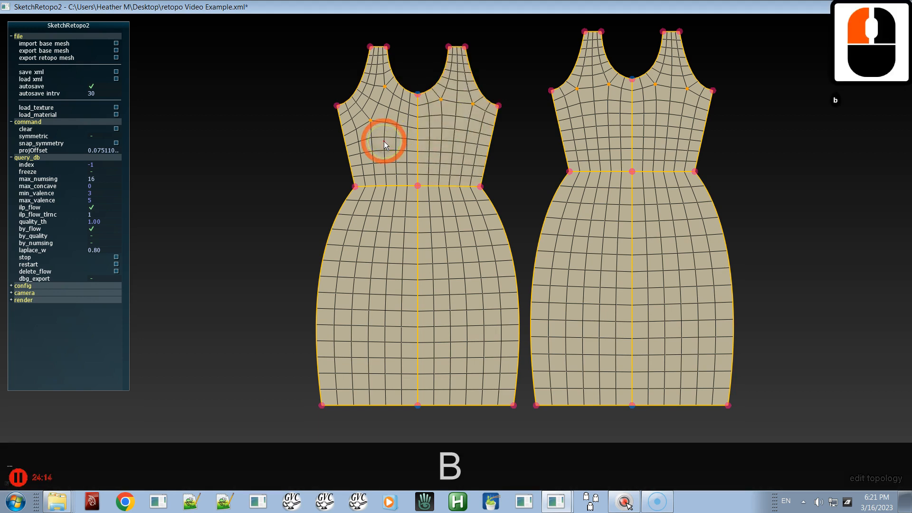
left_click(384, 142)
key("b")
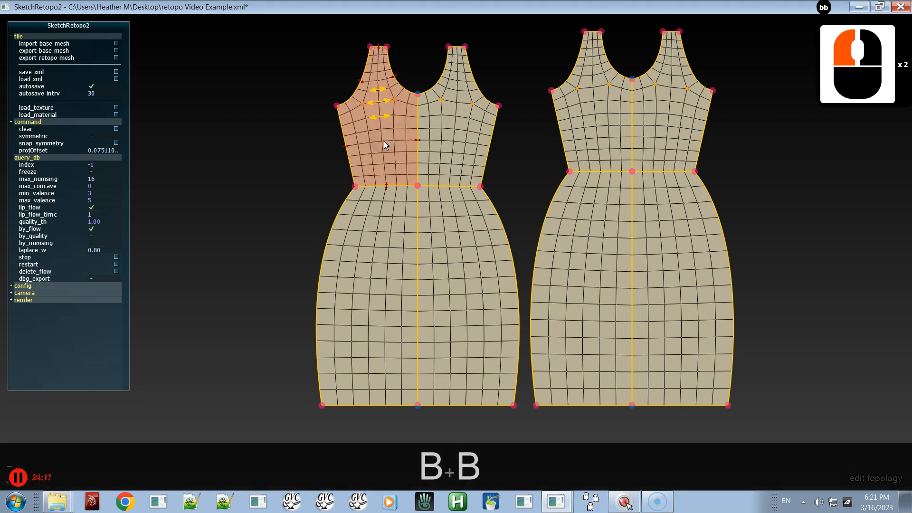
Switch both bodice patches of the right dress to the diagonal quad-flow pattern, keeping the halves symmetrical, and clear the patch selection
left_click(594, 128)
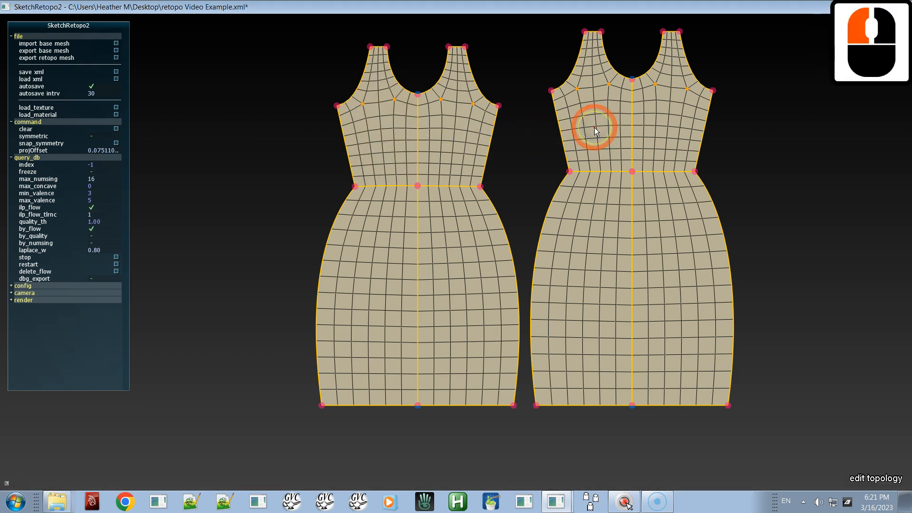
left_click(594, 129)
double_click(654, 118)
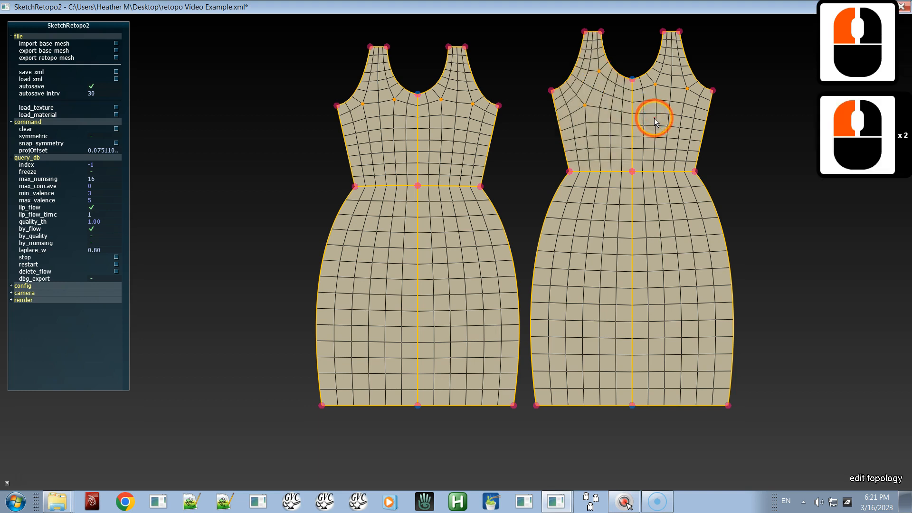
left_click(659, 117)
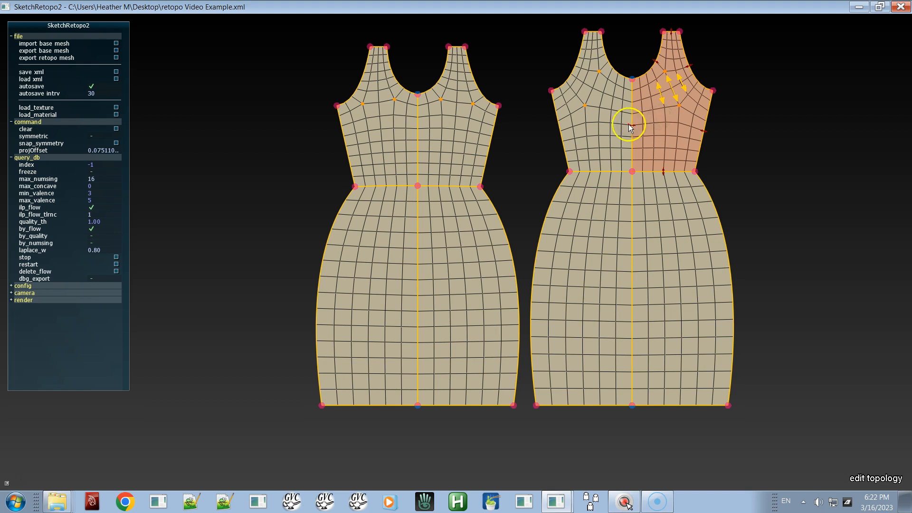
left_click(606, 123)
left_click(607, 126)
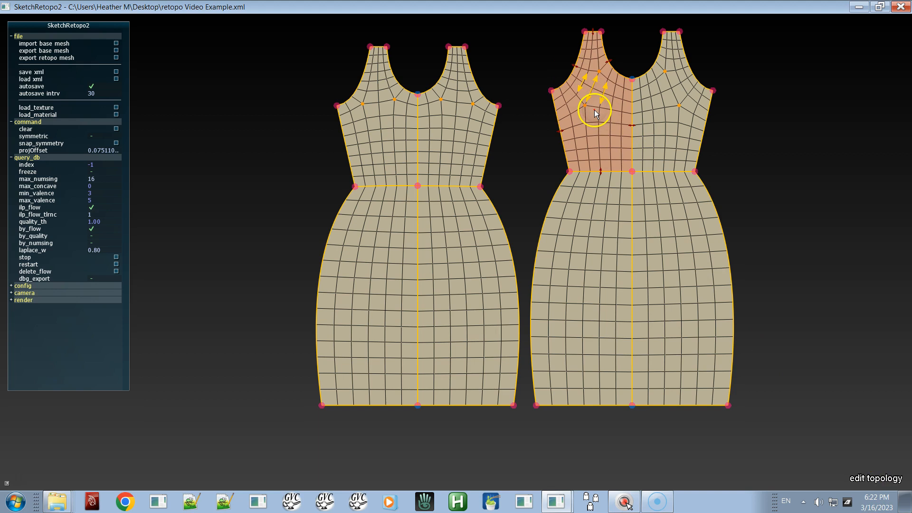
left_click(545, 138)
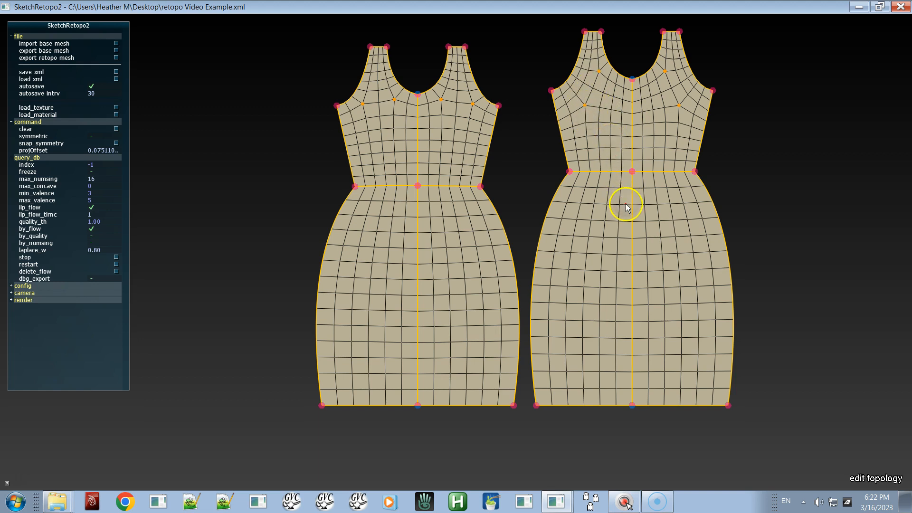
Show the plain quad mesh, enter move vertex mode, and smooth the vertices around the right dress's waistline
key("space")
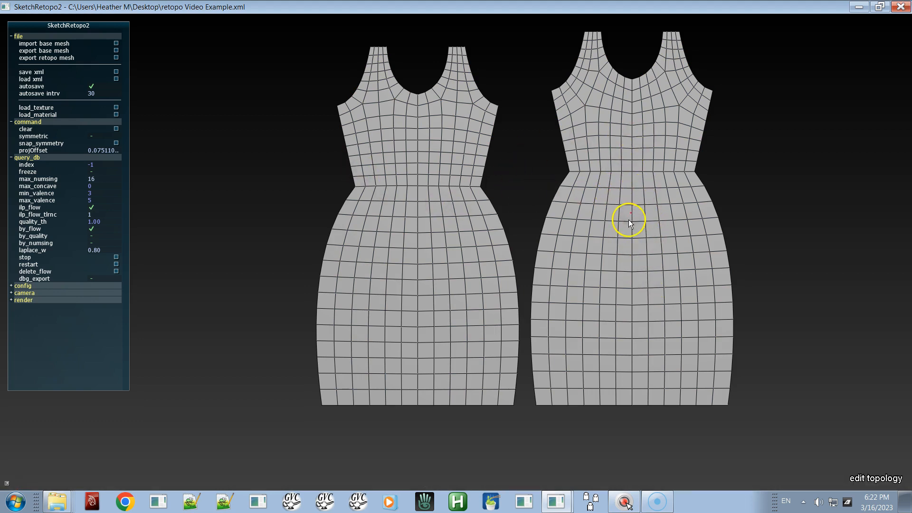
key("f")
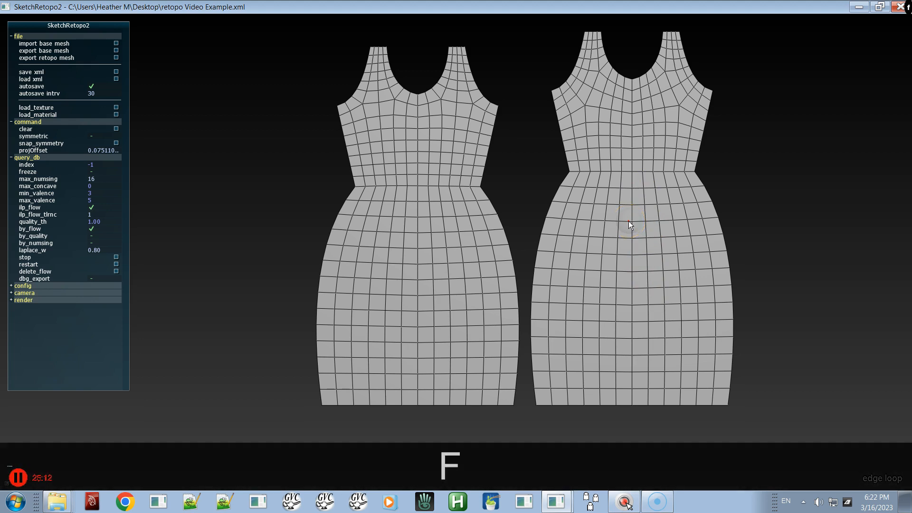
key("d")
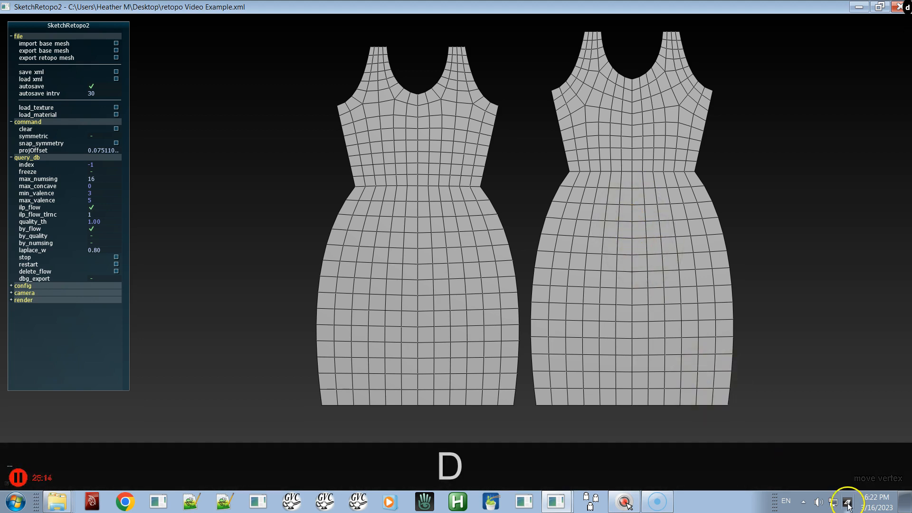
mouse_move(621, 228)
left_mouse_down("shift")
mouse_move(637, 160)
mouse_move(647, 177)
left_mouse_up("shift")
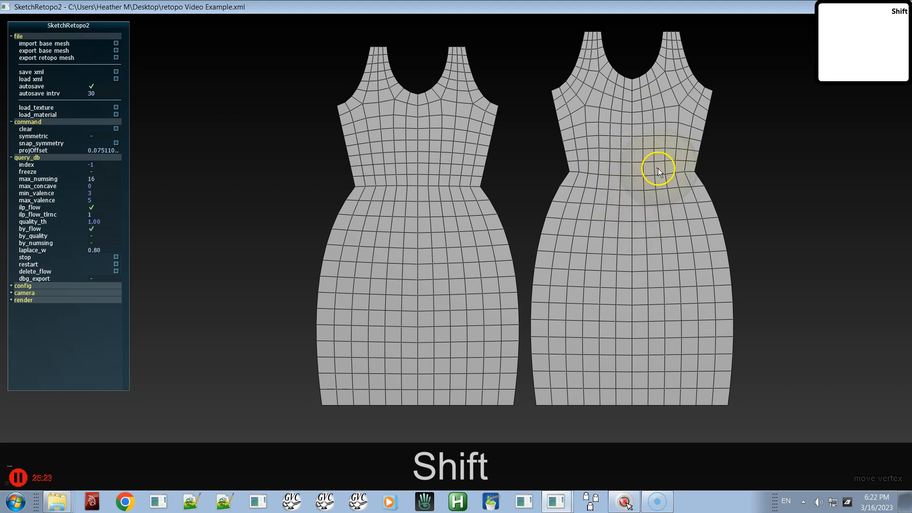
left_click_drag(640, 190, 695, 173, "shift")
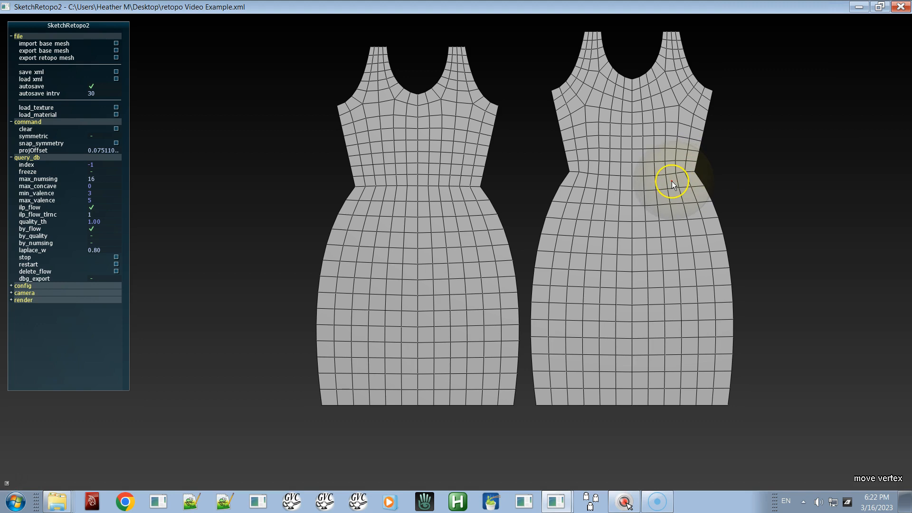
Smooth the right dress's centre and waist further with patch boundaries shown, and compare the patch and plain mesh displays
key("space")
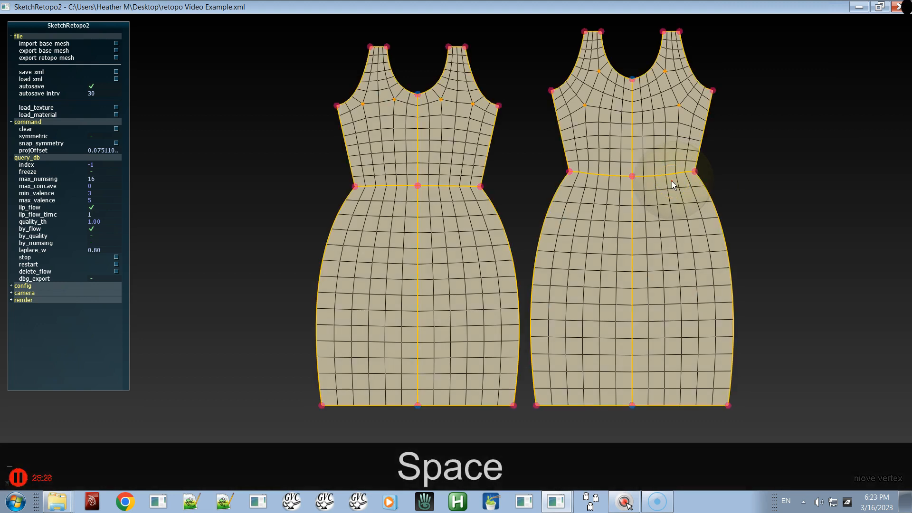
mouse_move(653, 228)
left_mouse_down("shift")
mouse_move(635, 159)
mouse_move(621, 212)
left_mouse_up("shift")
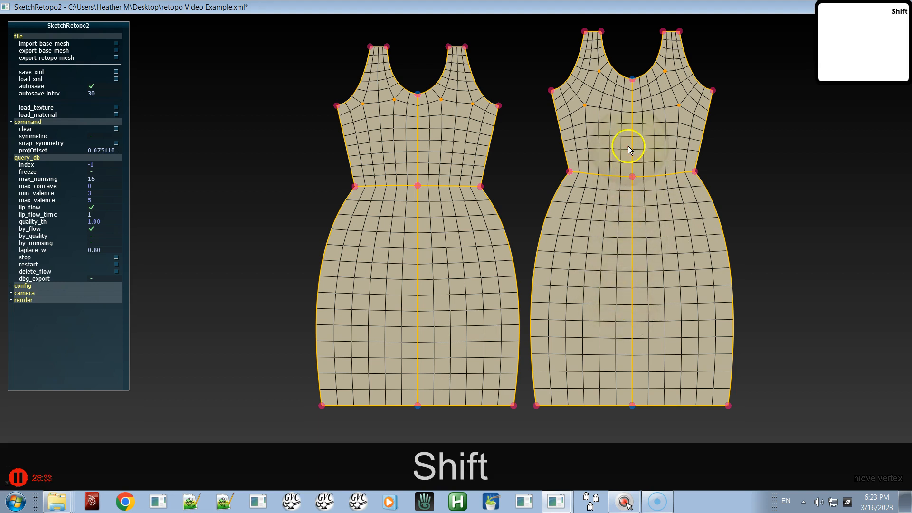
left_click_drag(631, 129, 593, 197, "shift")
key("space")
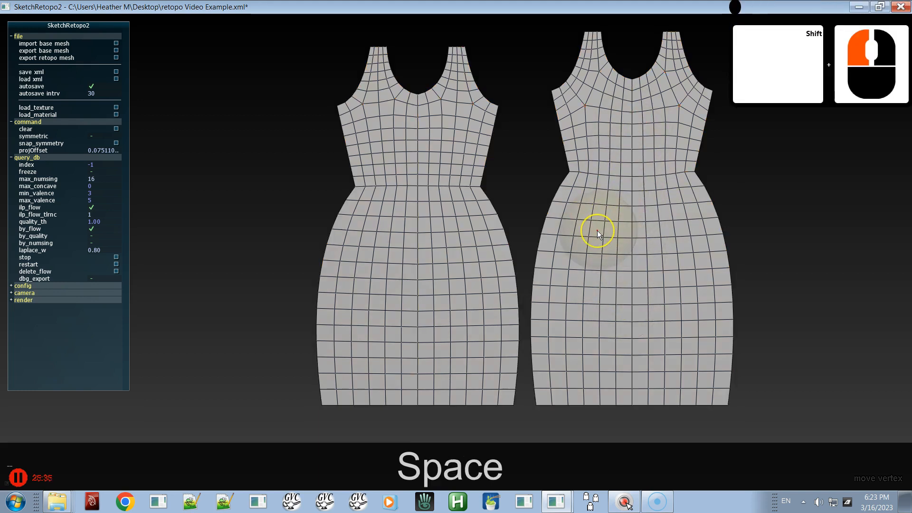
key("space")
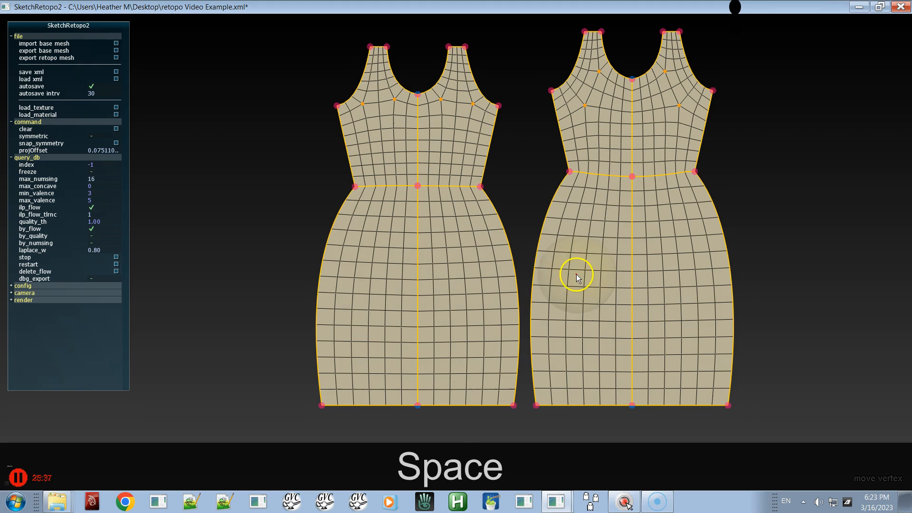
Return to the plain mesh display and smooth the vertices across the left dress's waist and upper skirt
key("space")
mouse_move(406, 235)
left_mouse_down("shift")
mouse_move(419, 169)
mouse_move(431, 194)
mouse_move(438, 177)
mouse_move(418, 196)
mouse_move(394, 189)
mouse_move(407, 184)
mouse_move(423, 142)
mouse_move(433, 147)
mouse_move(409, 265)
mouse_move(399, 190)
mouse_move(395, 223)
mouse_move(435, 214)
mouse_move(421, 224)
mouse_move(443, 229)
mouse_move(424, 232)
left_mouse_up("shift")
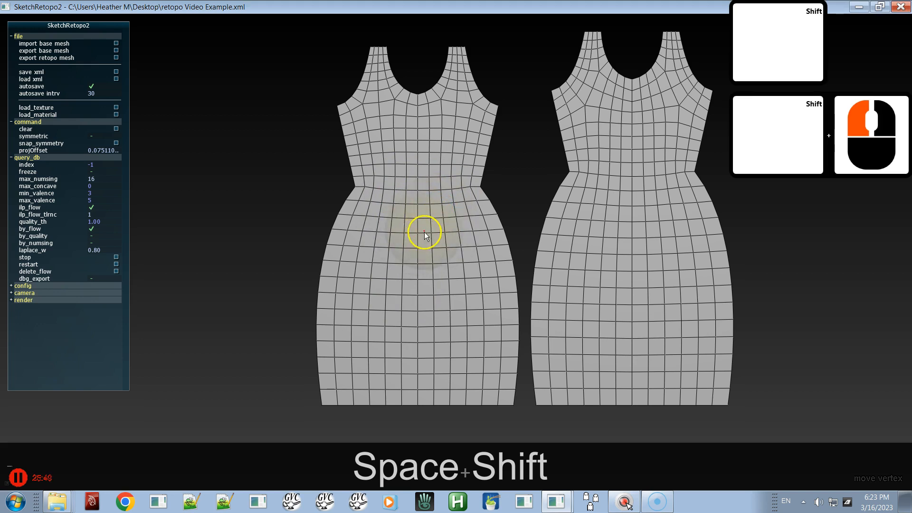
left_click(428, 239)
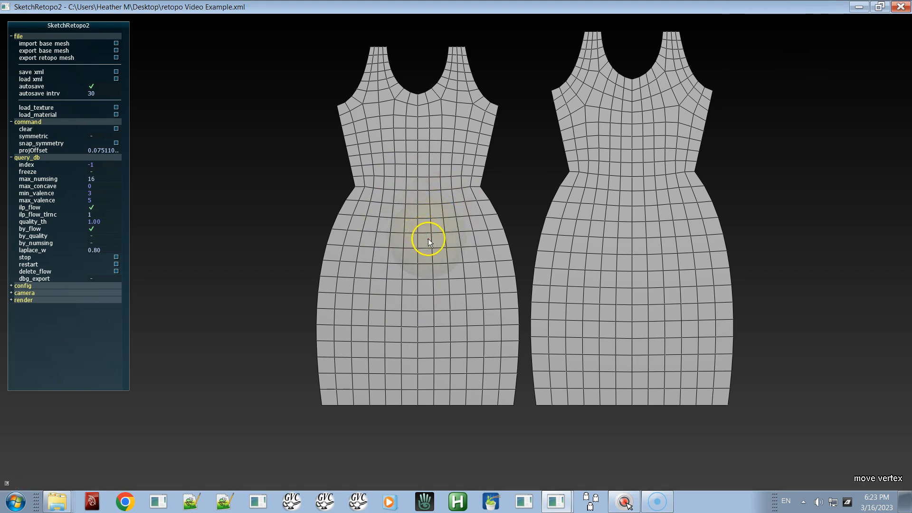
Reduce the brush size and smooth the vertices near both side corners of the left dress's waist
right_click(435, 241)
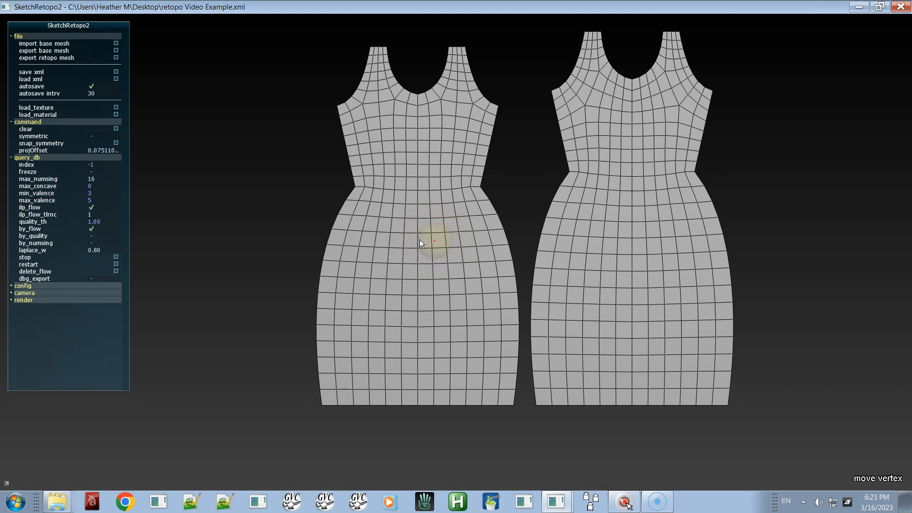
right_click(419, 241)
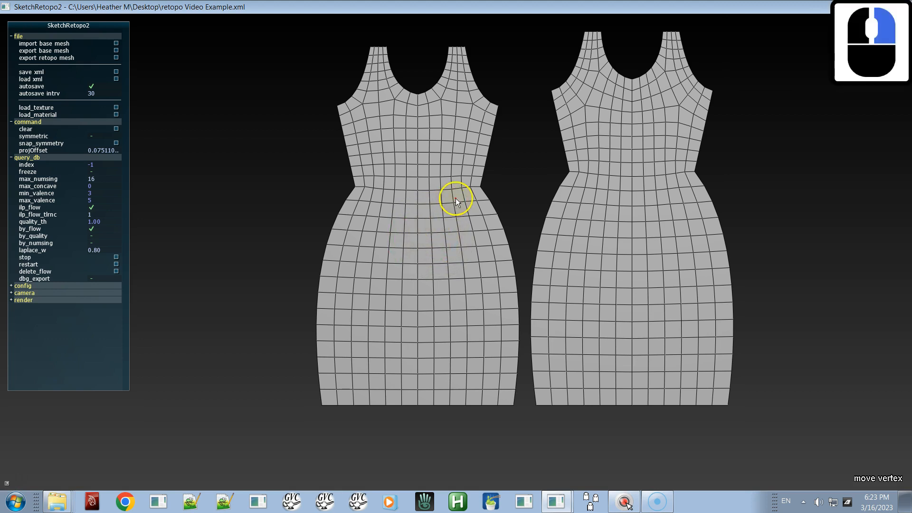
right_click_drag(468, 241, 511, 403, "alt")
right_click_drag(545, 147, 415, 21, "alt")
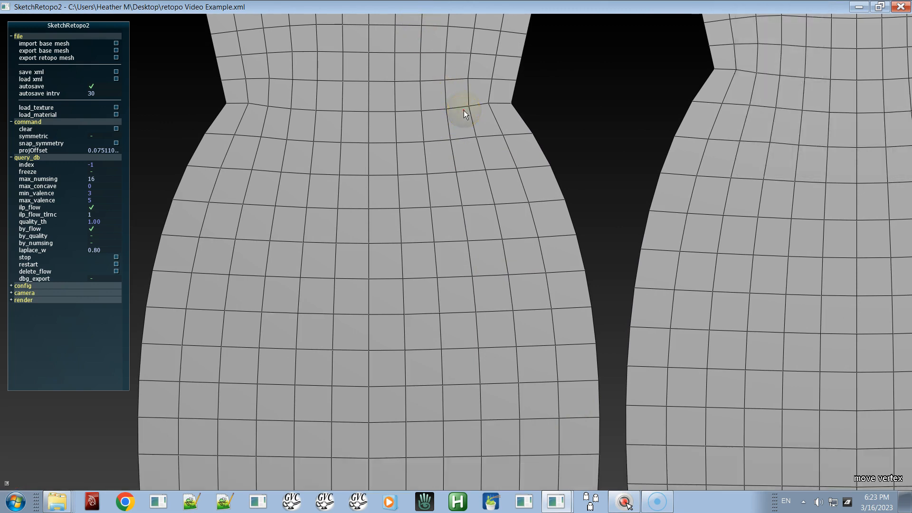
key("shift")
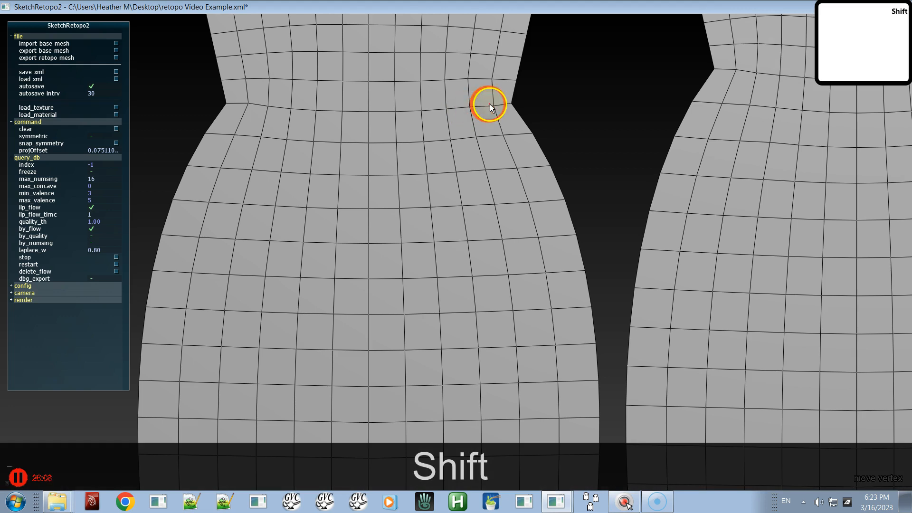
mouse_move(482, 110)
left_mouse_down("shift")
mouse_move(461, 117)
mouse_move(253, 106)
mouse_move(264, 92)
left_mouse_up("shift")
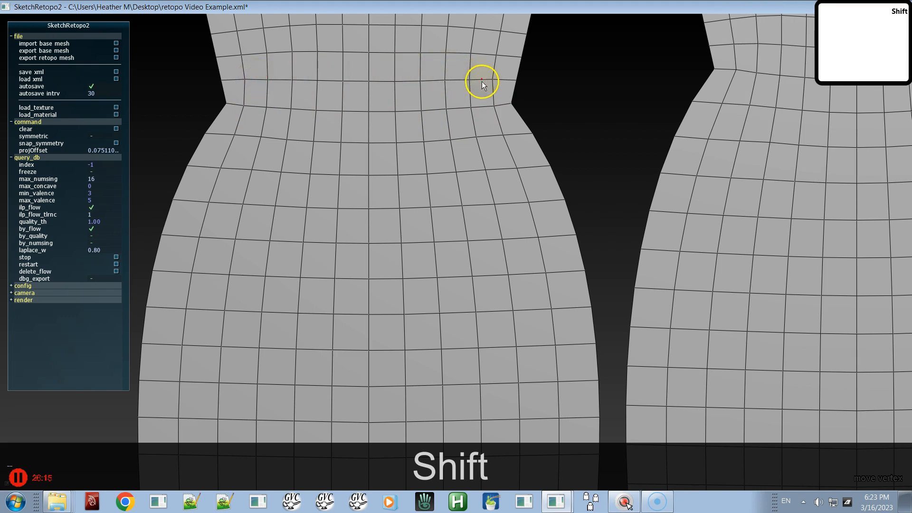
left_click_drag(481, 82, 515, 97, "shift")
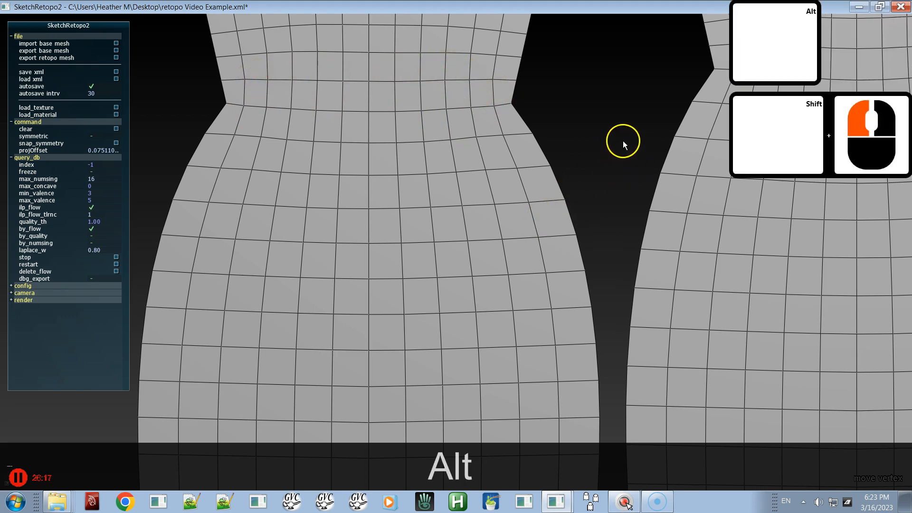
middle_click_drag(623, 141, 334, 200, "alt")
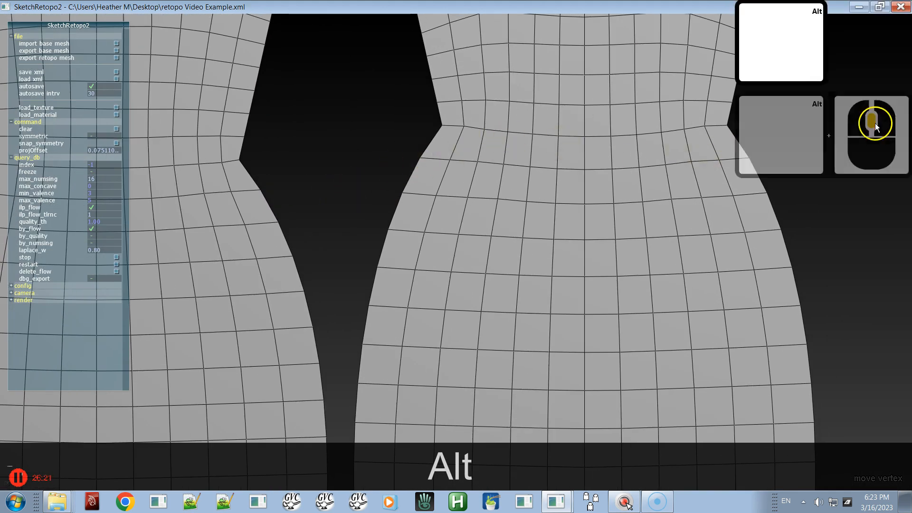
Smooth the mesh vertices beside both side corners of the right dress's waist
left_click(471, 128, "shift")
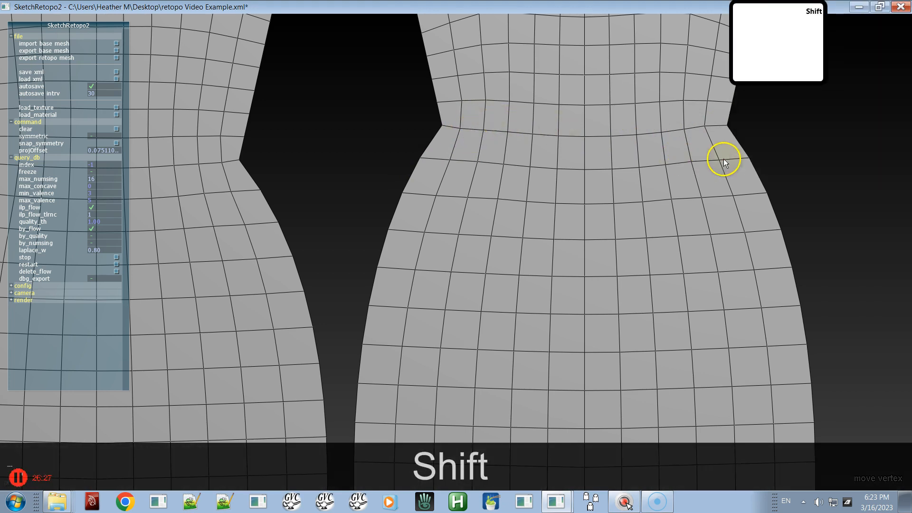
left_click(690, 133, "shift")
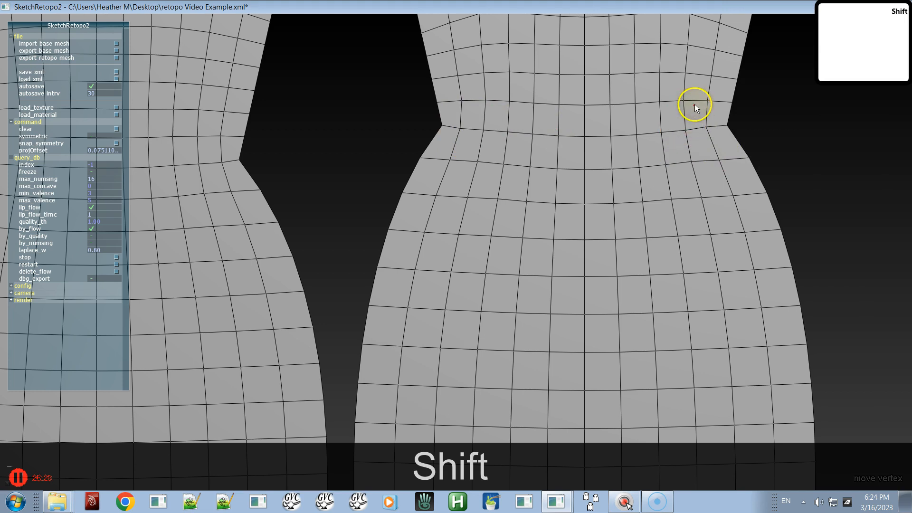
left_click(469, 103, "shift")
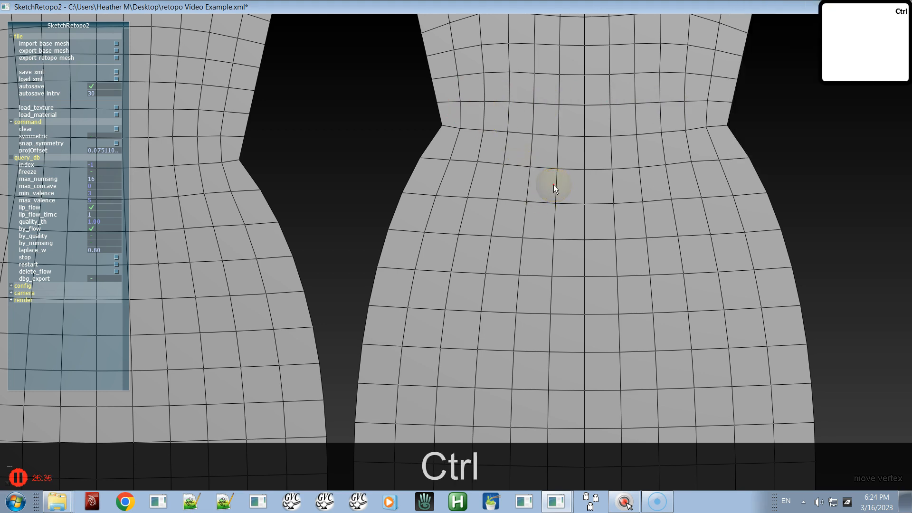
Enlarge the brush and smooth the vertices across the centre of the right dress's waist and upper skirt
left_click_drag(554, 184, 583, 176, "ctrl")
mouse_move(583, 175)
right_mouse_down("ctrl")
mouse_move(527, 191)
mouse_move(610, 171)
mouse_move(594, 186)
mouse_move(641, 181)
mouse_move(596, 193)
mouse_move(694, 162)
mouse_move(797, 147)
mouse_move(836, 152)
right_mouse_up("ctrl")
mouse_move(484, 237)
right_mouse_down("ctrl")
mouse_move(699, 198)
mouse_move(691, 199)
right_mouse_up("ctrl")
mouse_move(542, 194)
right_mouse_down("ctrl")
mouse_move(569, 191)
mouse_move(620, 141)
right_mouse_up("ctrl")
mouse_move(619, 141)
left_mouse_down()
mouse_move(549, 147)
mouse_move(591, 146)
left_mouse_up()
key("ctrl+z")
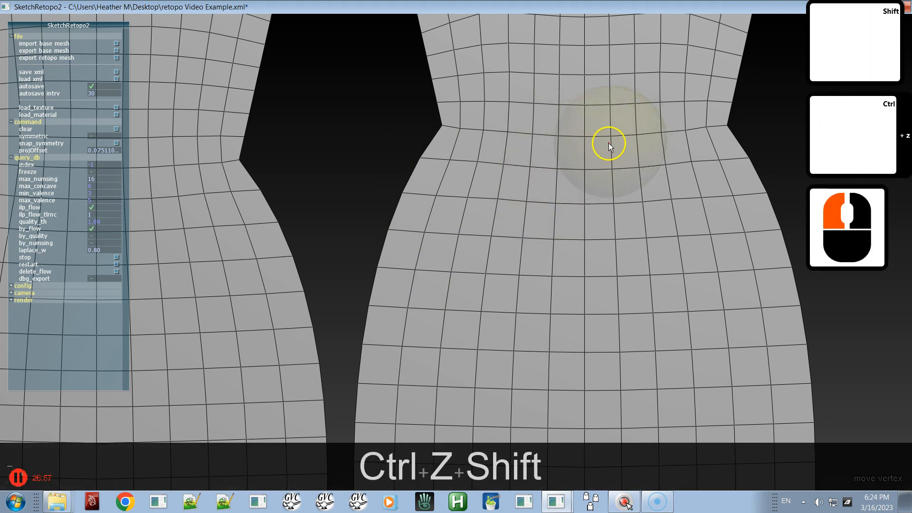
left_click(551, 150, "shift")
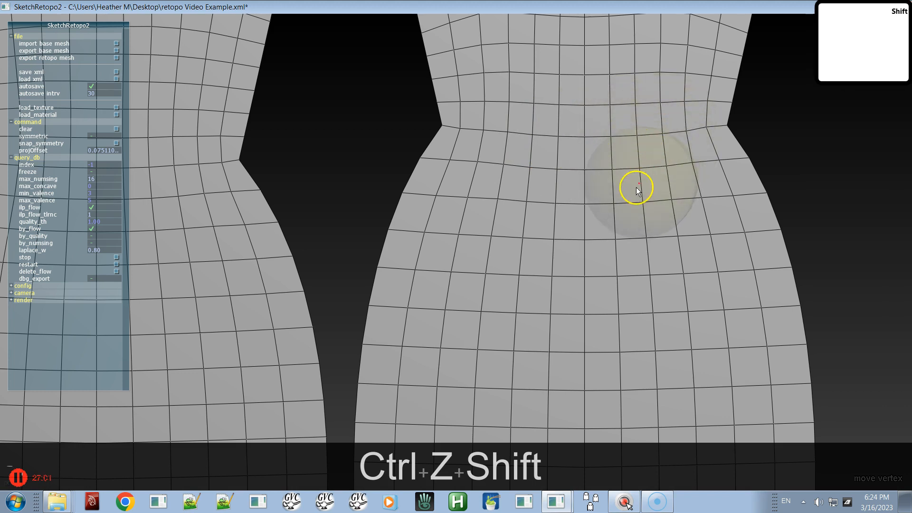
left_click(620, 208, "shift")
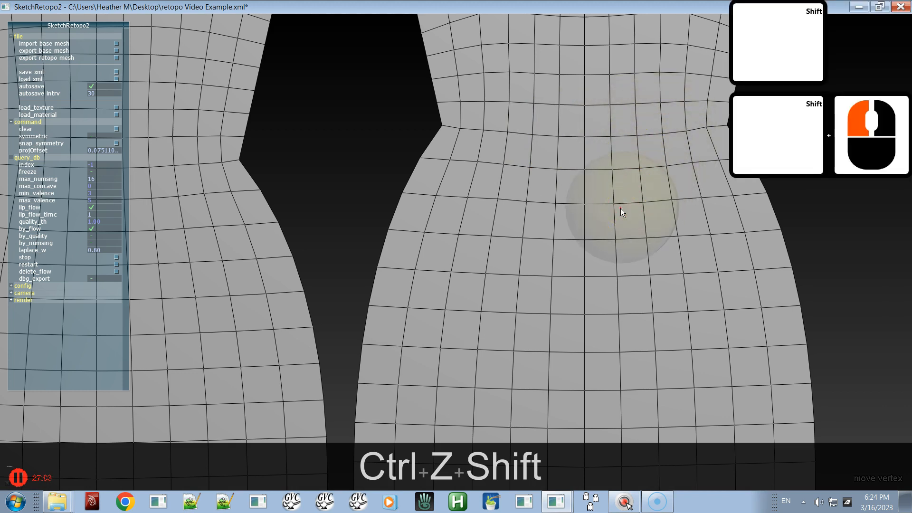
Reduce and re-enlarge the move vertex brush over the right dress's upper skirt
key("ctrl")
mouse_move(621, 208)
left_mouse_down("ctrl")
mouse_move(390, 260)
mouse_move(319, 288)
left_mouse_up("ctrl")
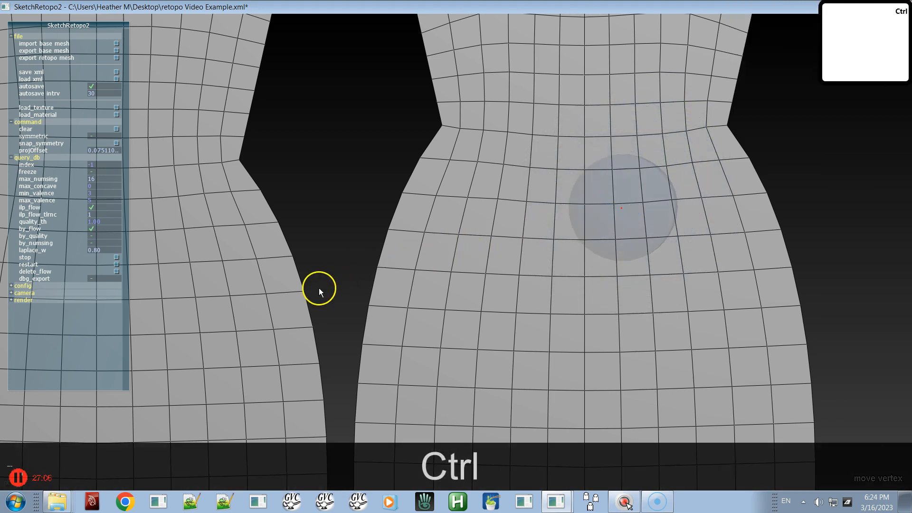
right_click_drag(264, 305, 697, 202, "ctrl")
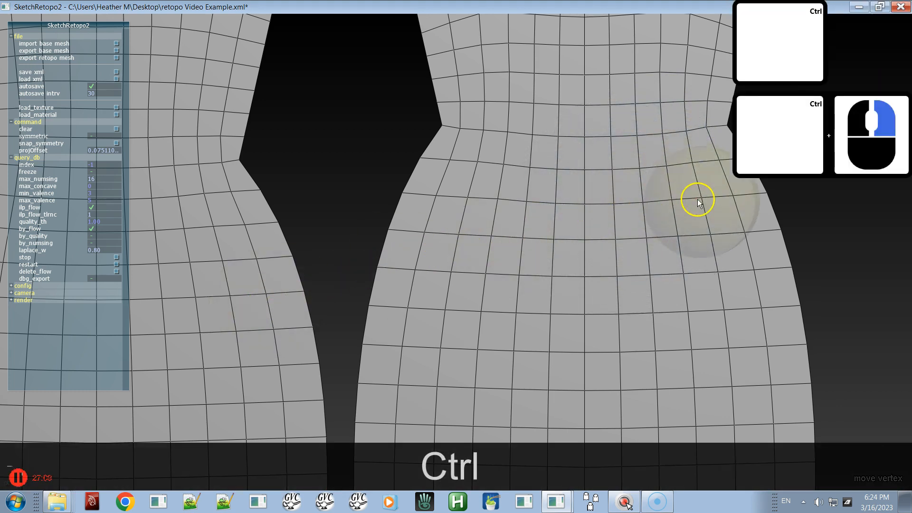
Show the patch boundaries on both dress meshes and bring the two full pieces into view
right_click_drag(628, 279, 579, 74, "alt")
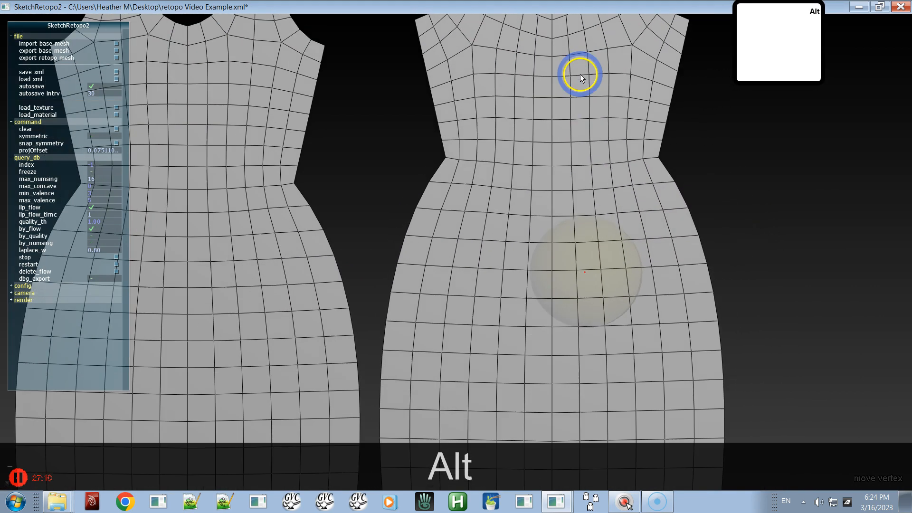
right_click_drag(605, 240, 587, 4, "alt")
right_click_drag(565, 284, 550, 92, "alt")
right_click_drag(535, 270, 540, 206, "alt")
key("space")
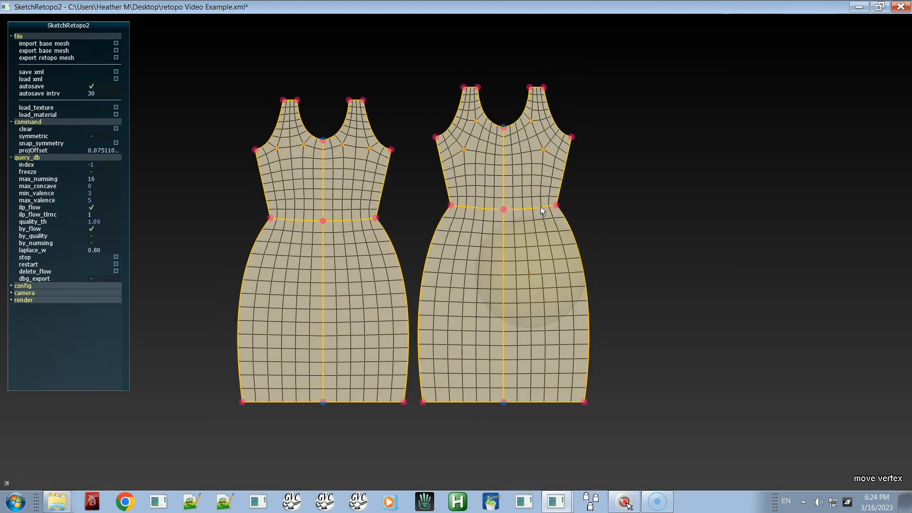
right_click_drag(602, 190, 636, 289, "alt")
middle_click_drag(642, 231, 641, 256, "alt")
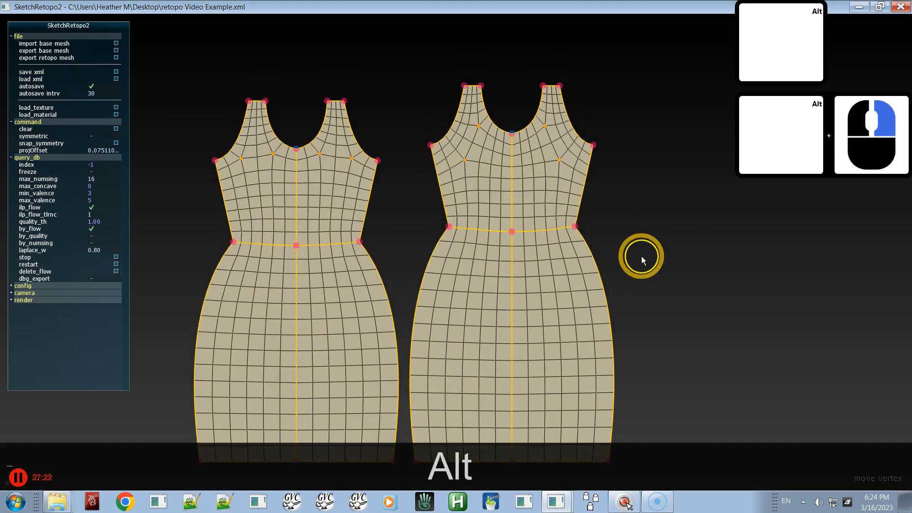
Enter query database mode, select the right dress's right bodice patch, restart its pattern lookup, and stop the search
key("s")
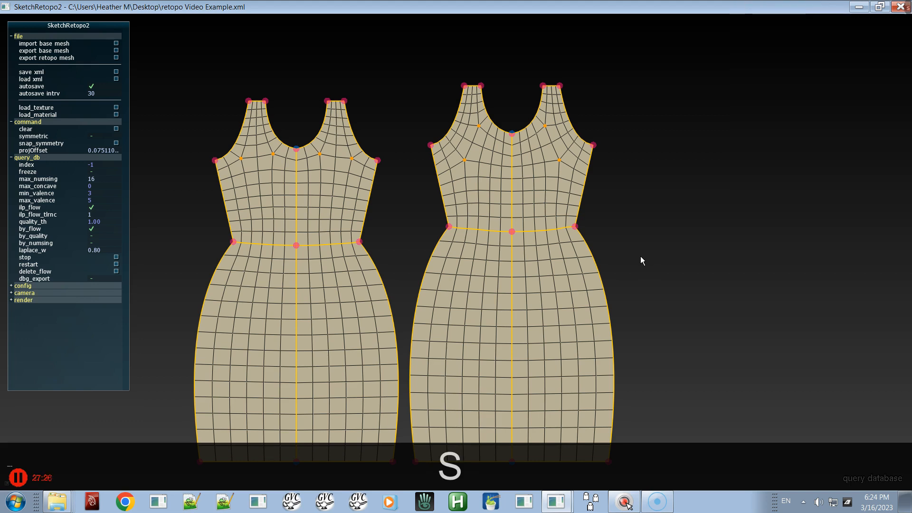
left_click(540, 178)
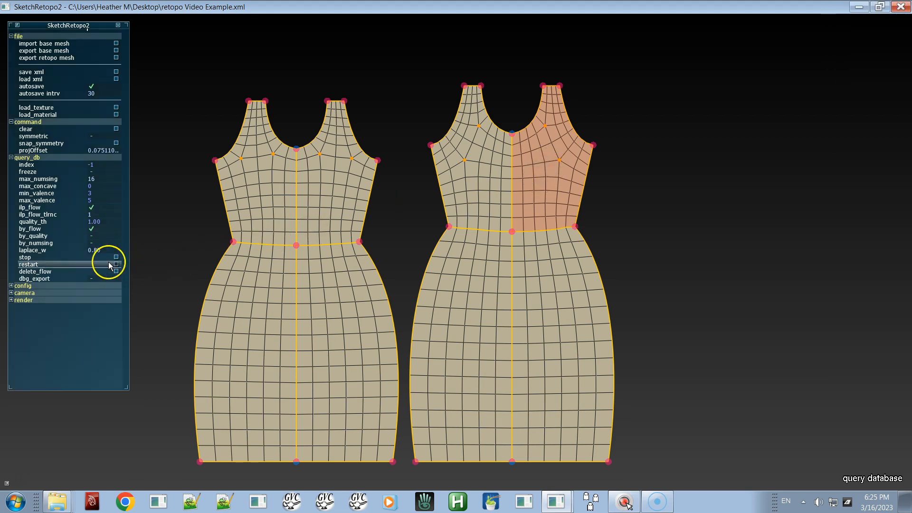
left_click(82, 264)
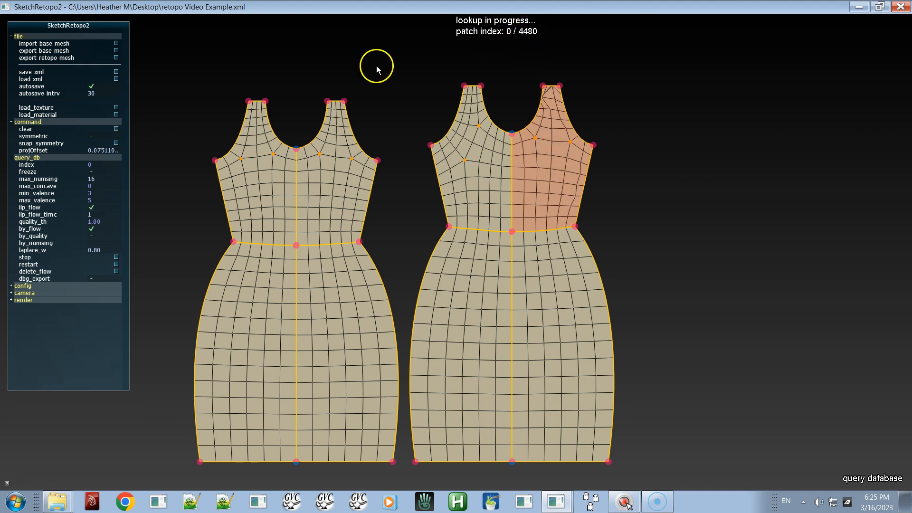
left_click(76, 257)
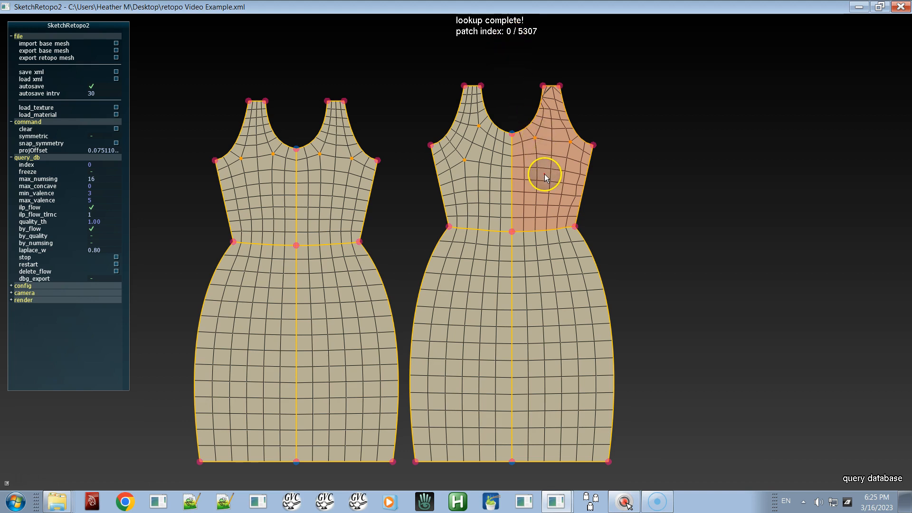
Step forward and back through the first few alternative quad patterns for the selected bodice patch
key("x")
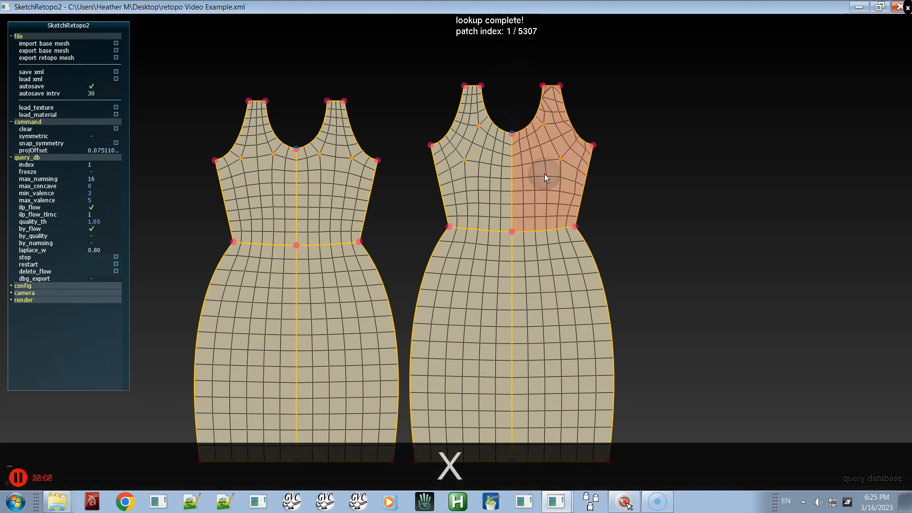
key("z")
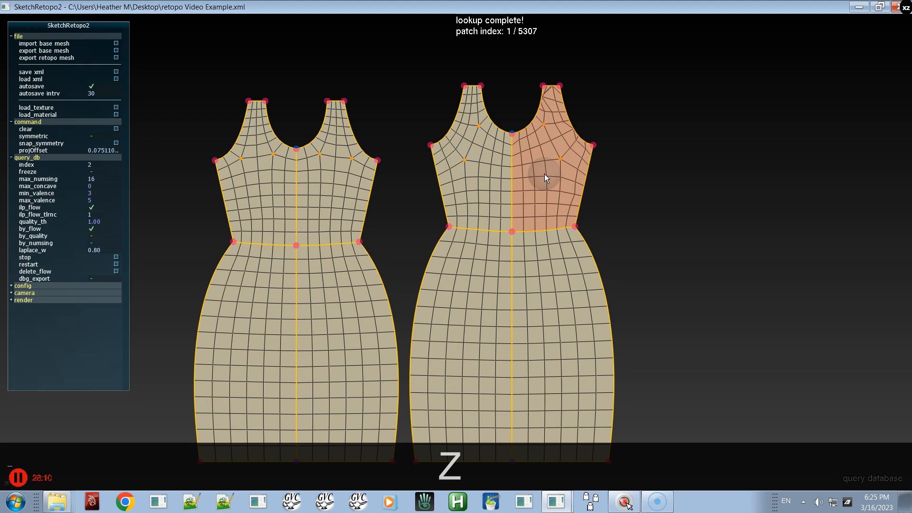
key("x")
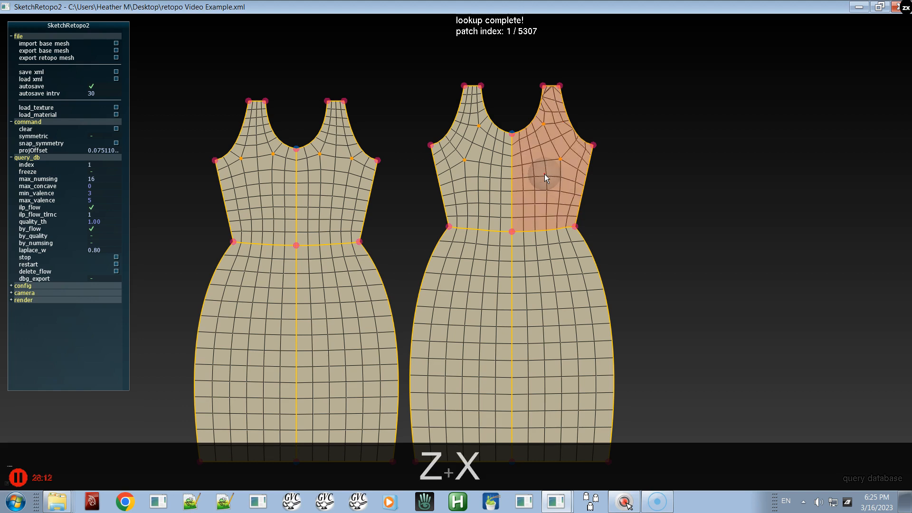
key("x")
key("c")
key("c")
key("c")
key("v")
key("x")
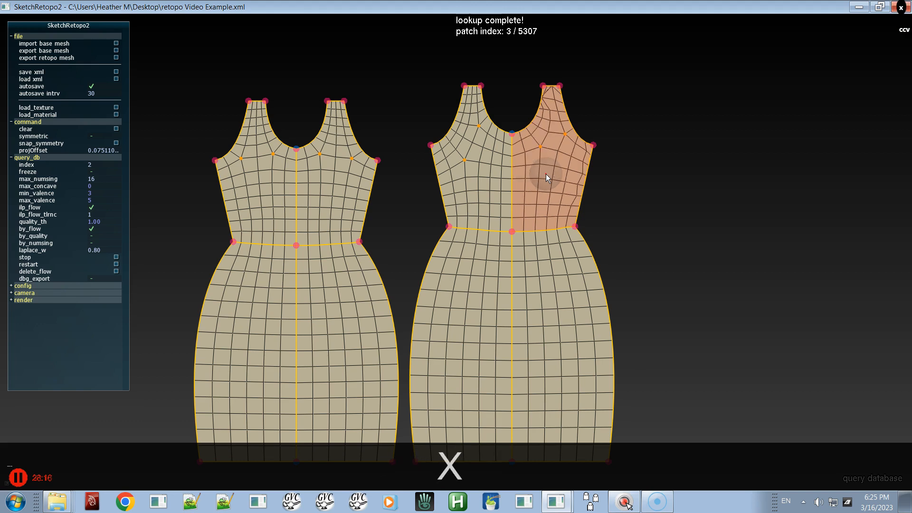
key("b")
key("b")
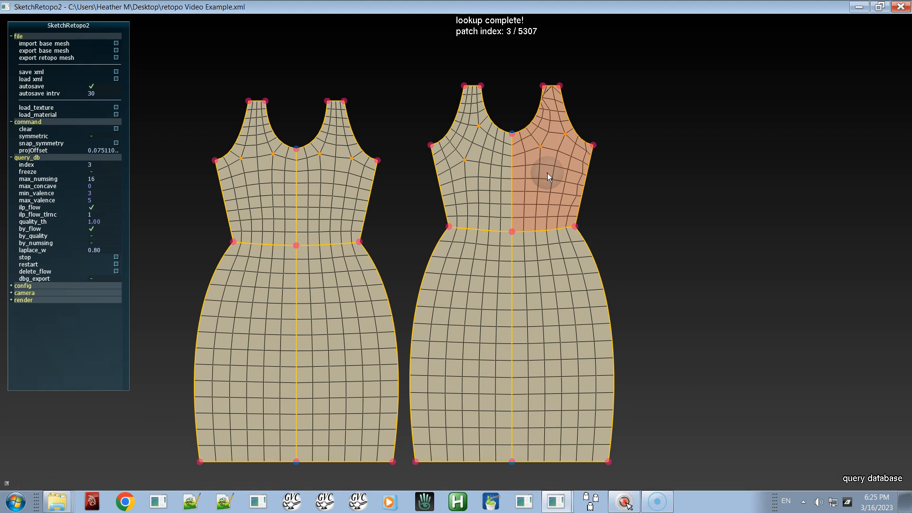
Browse further alternative quad patterns for the selected bodice patch, up to patch index 26
key("x")
key("x")
key("x")
key("x")
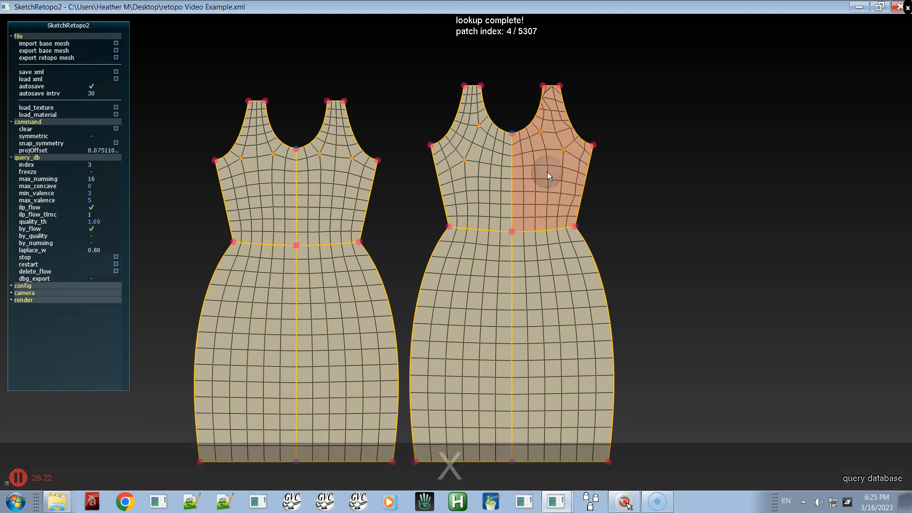
key("x")
key("x")
key("x")
key("x")
key("x")
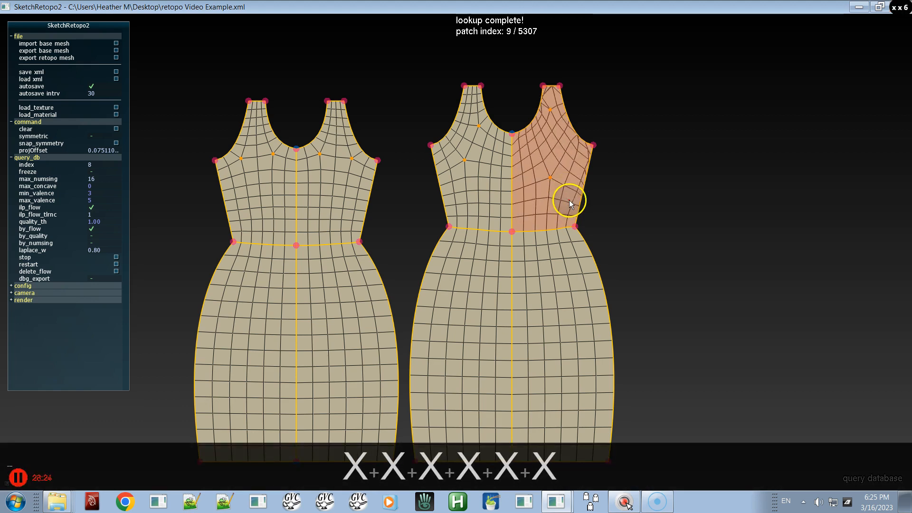
key("x")
key("x")
key("x")
key("x")
key("x")
key("x")
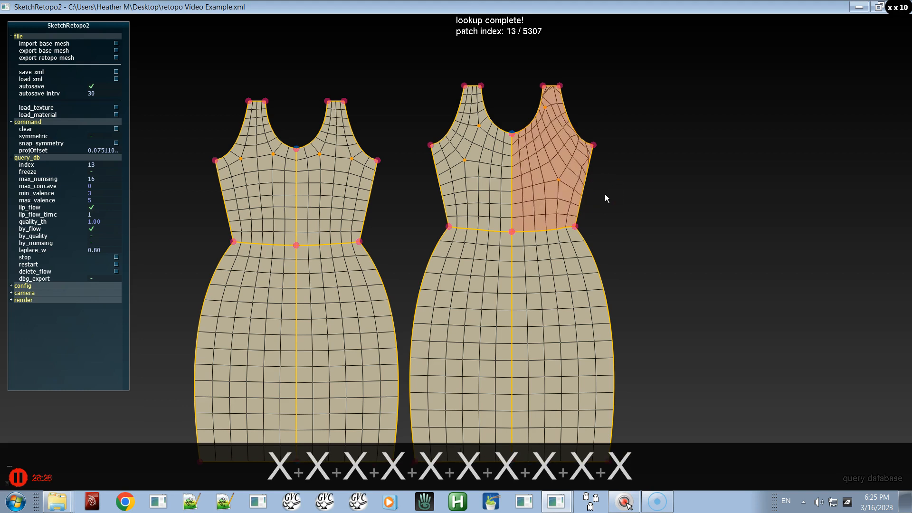
key("x")
key("x")
key("x")
key("x")
key("x")
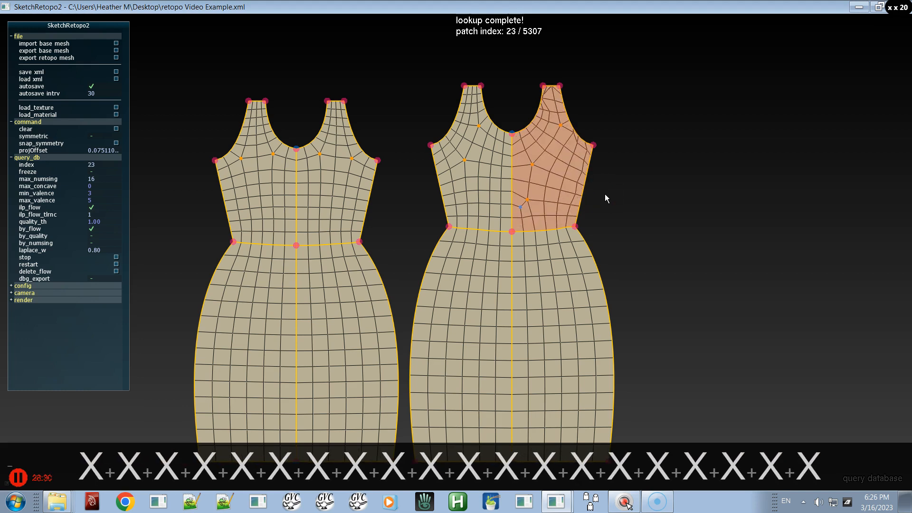
key("x")
key("x")
key("x")
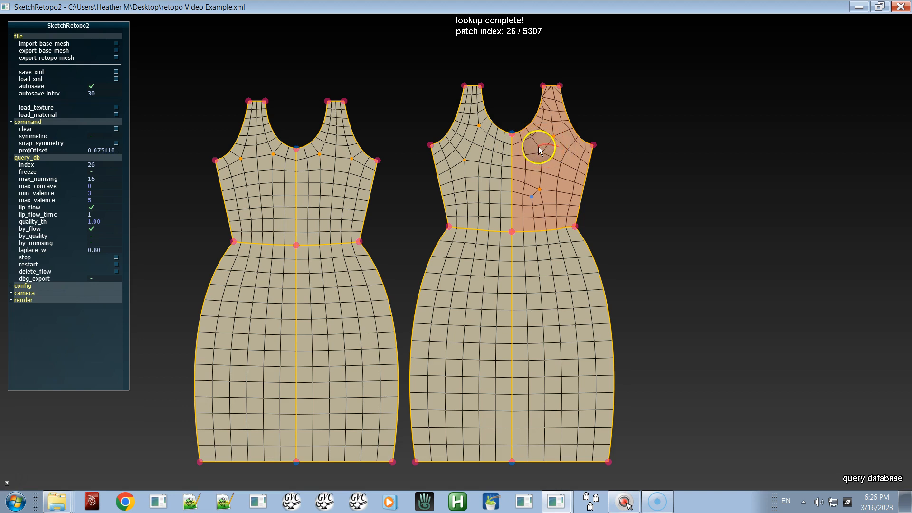
Sketch a closed rounded flow loop in the middle of the selected bodice patch and stop the resulting pattern lookup
left_click_drag(526, 169, 541, 204)
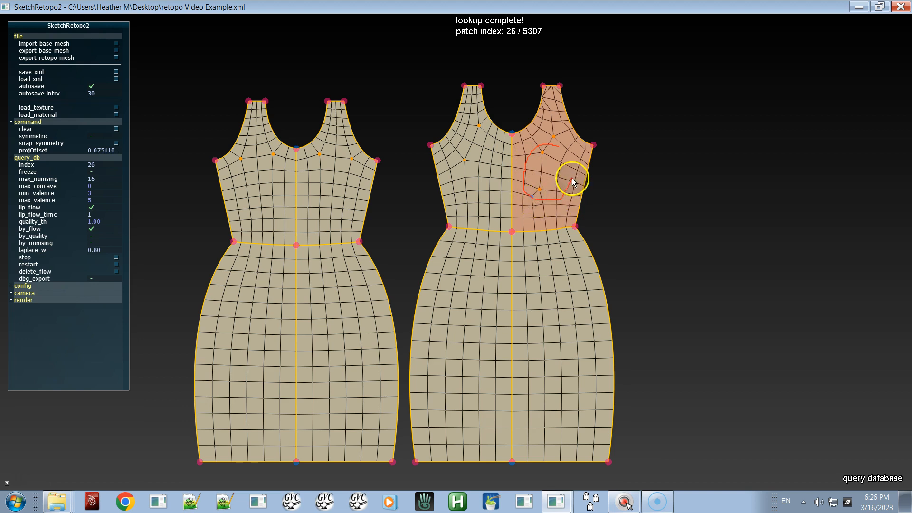
mouse_move(561, 151)
left_mouse_down()
mouse_move(555, 146)
mouse_move(553, 188)
left_mouse_up()
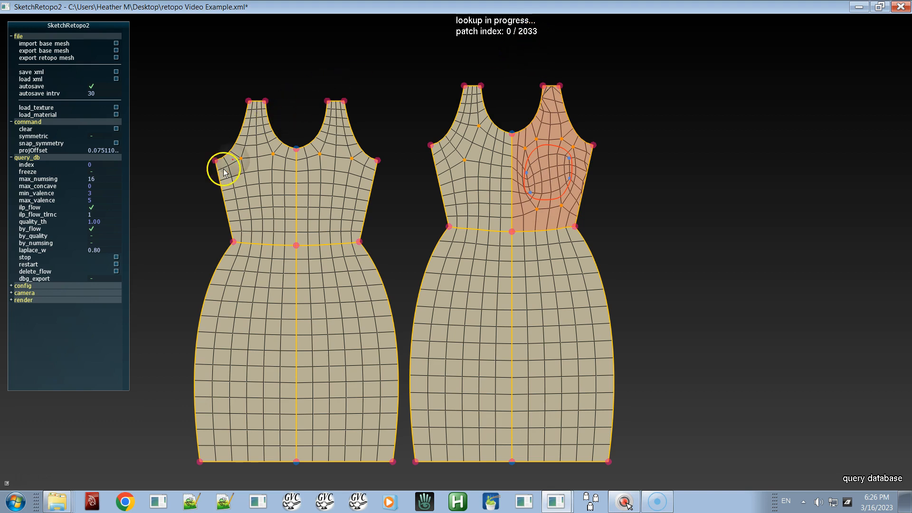
left_click(100, 257)
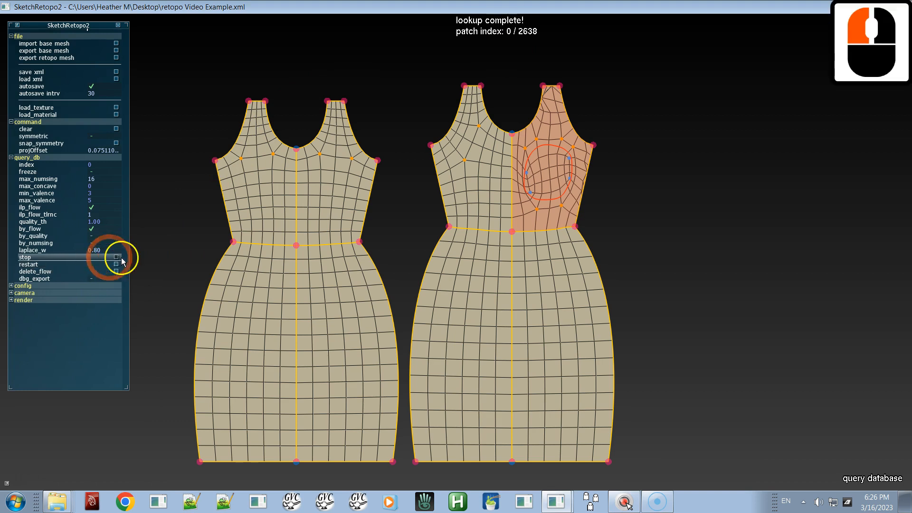
Browse the quad patterns that follow the rounded flow loop in the bodice patch, up to patch index 22
key("x")
key("x")
key("x")
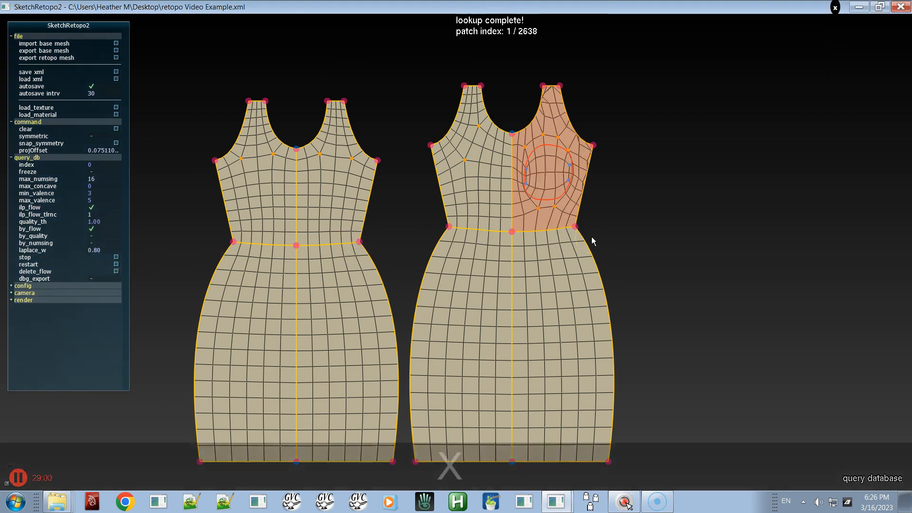
key("x")
key("x")
key("x")
key("x")
key("x")
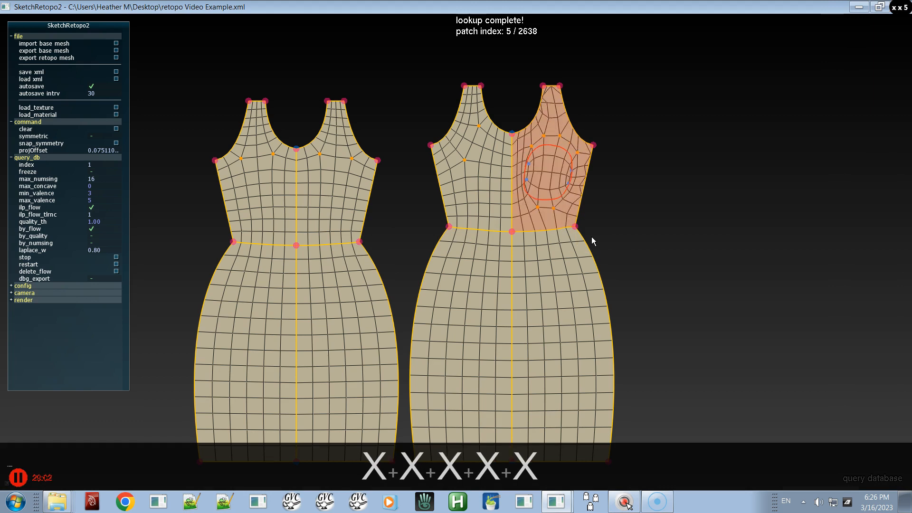
key("x")
key("x")
key("x")
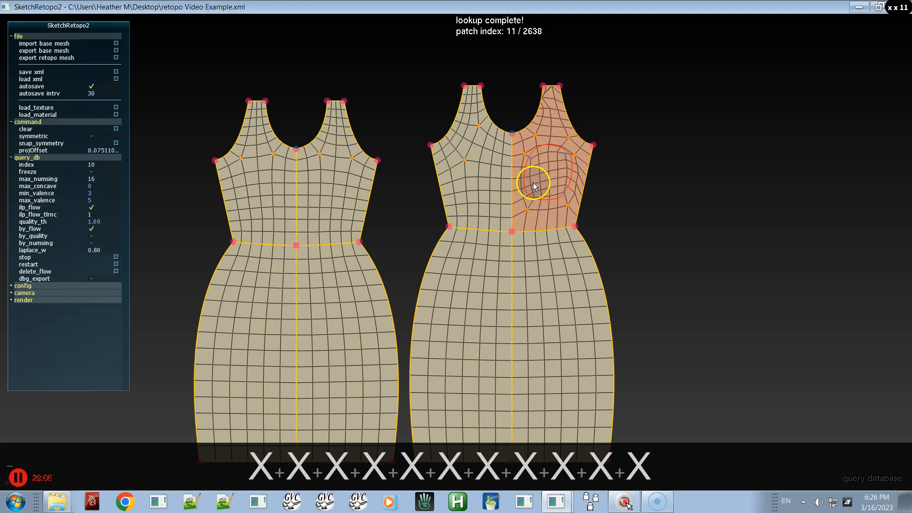
key("x")
key("x")
key("x")
key("x")
key("x")
key("x")
key("z")
key("z")
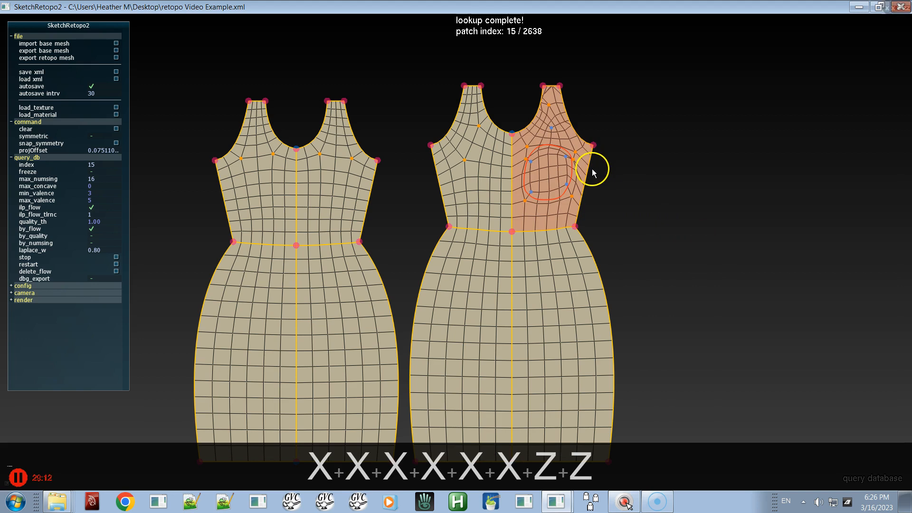
key("x")
key("x")
key("x")
key("x")
key("x")
key("x")
key("x")
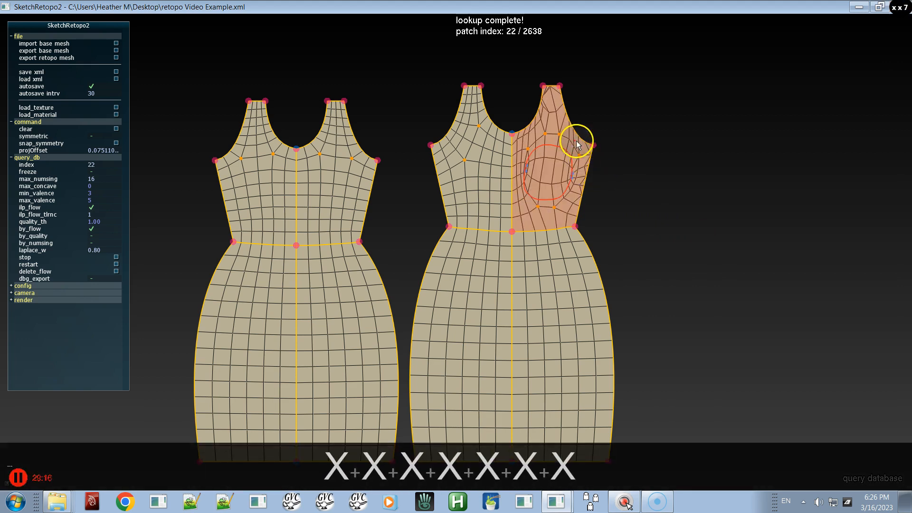
Replace the loop with flow strokes curving from the shoulder strap around the armhole to the bodice's side edge
left_click_drag(568, 121, 557, 152)
left_click_drag(573, 187, 584, 190)
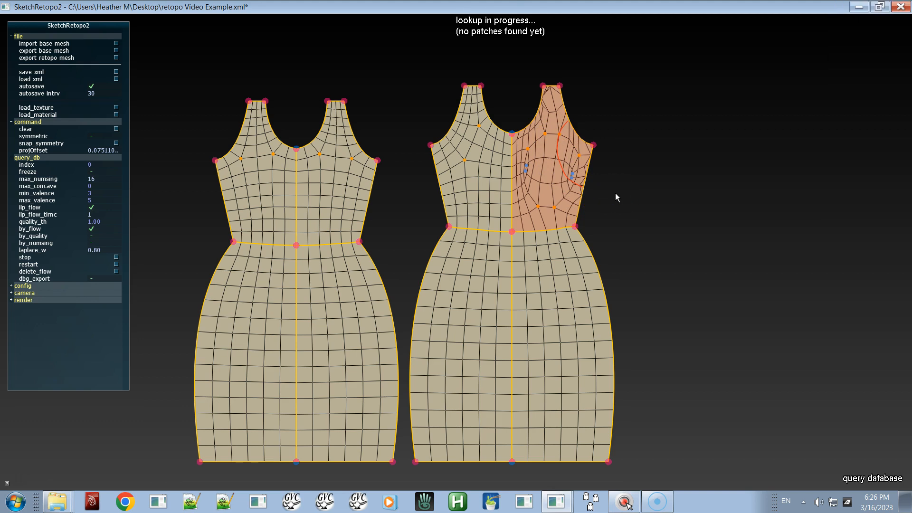
mouse_move(554, 109)
left_mouse_down()
mouse_move(568, 189)
mouse_move(567, 126)
mouse_move(556, 149)
mouse_move(576, 201)
mouse_move(420, 209)
left_mouse_up()
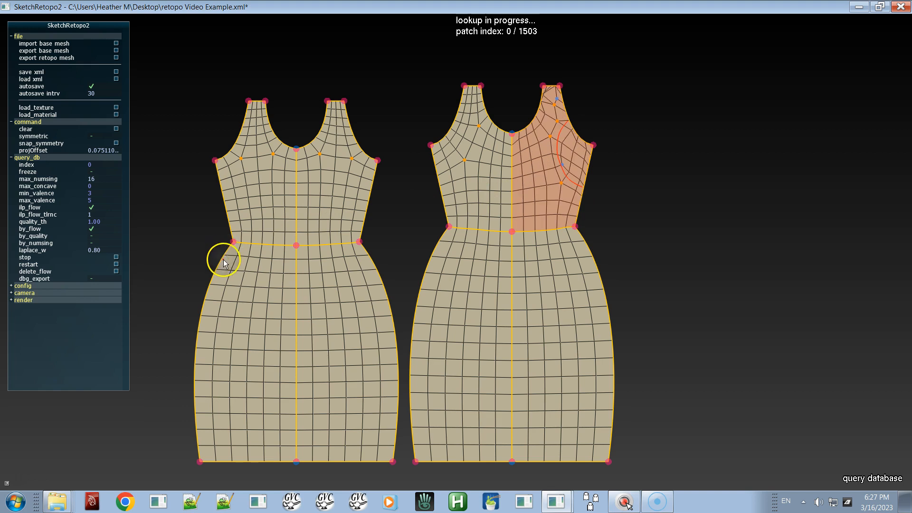
Stop the pattern lookup and browse the quad patterns that follow the armhole flow strokes, up to patch index 27
left_click(80, 257)
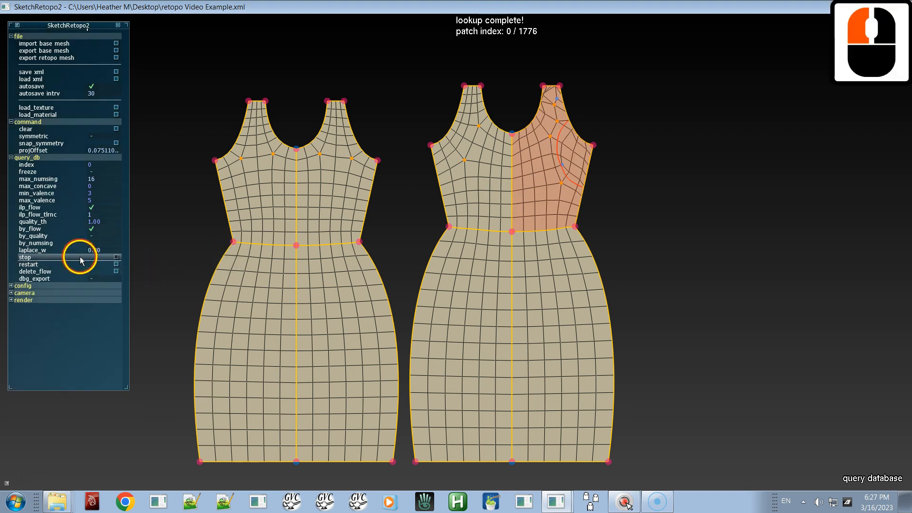
key("z")
key("x")
key("x")
key("x")
key("x")
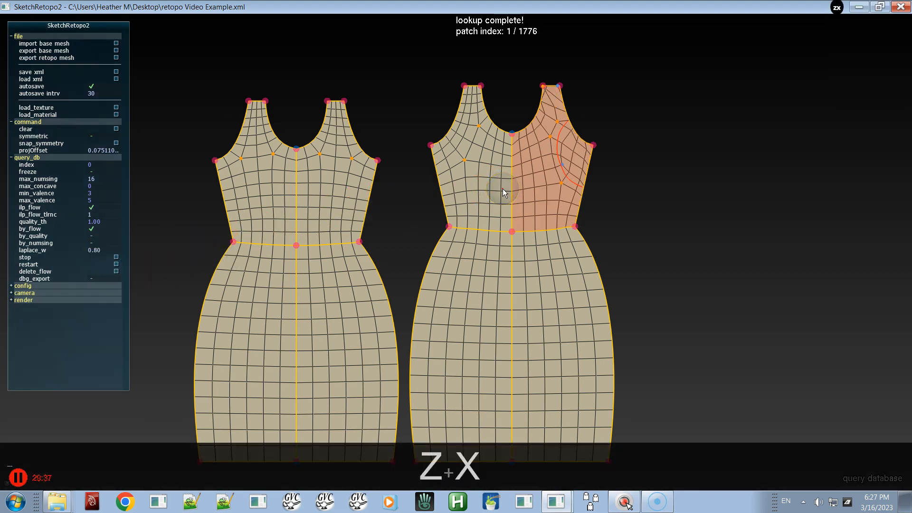
key("x")
key("x")
key("x")
key("x")
key("x")
key("x")
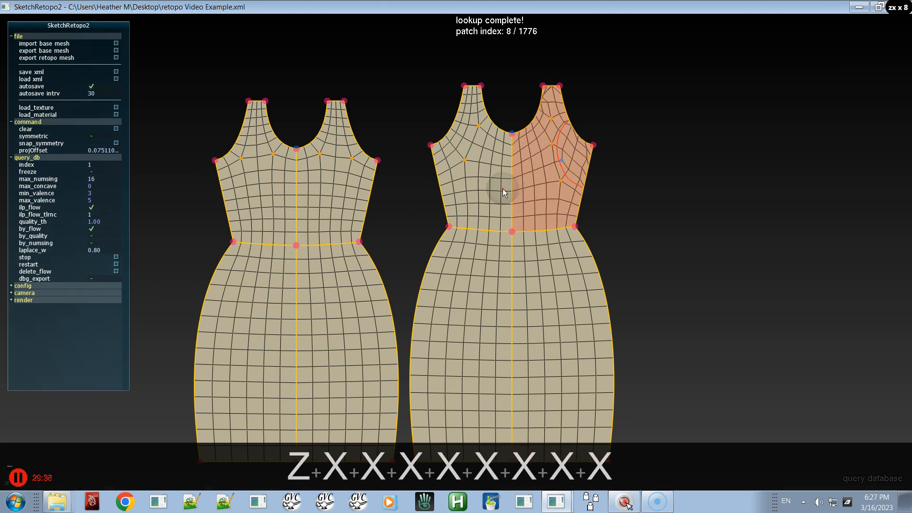
key("x")
key("x")
key("x")
key("x")
key("x")
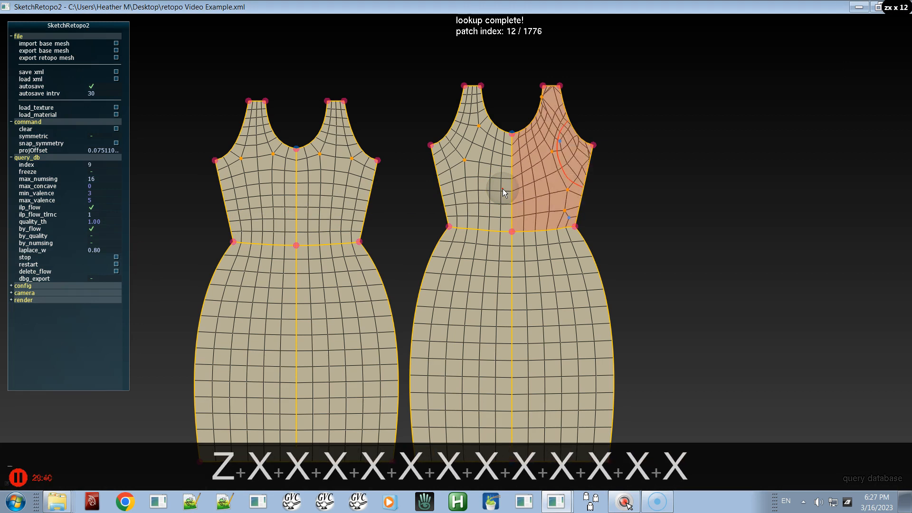
key("x")
key("x")
key("x")
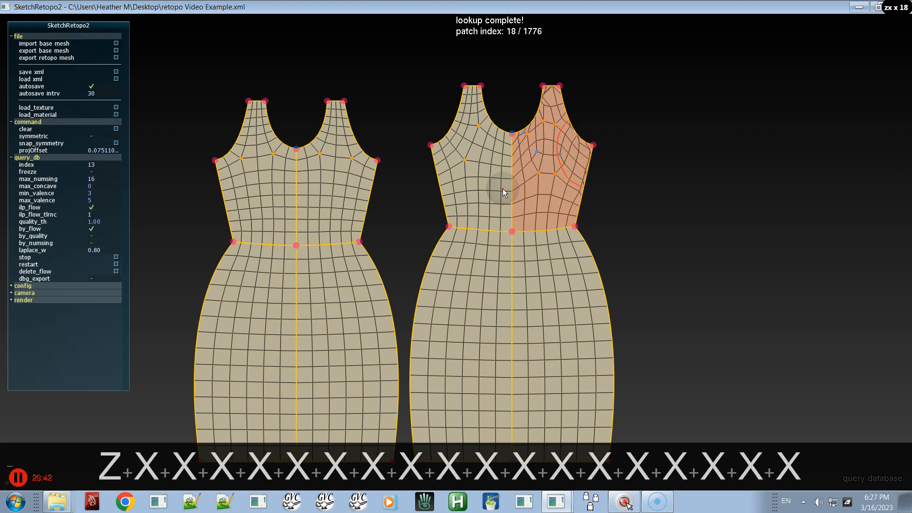
key("x")
key("x")
key("x")
key("x")
key("x")
key("x")
key("x")
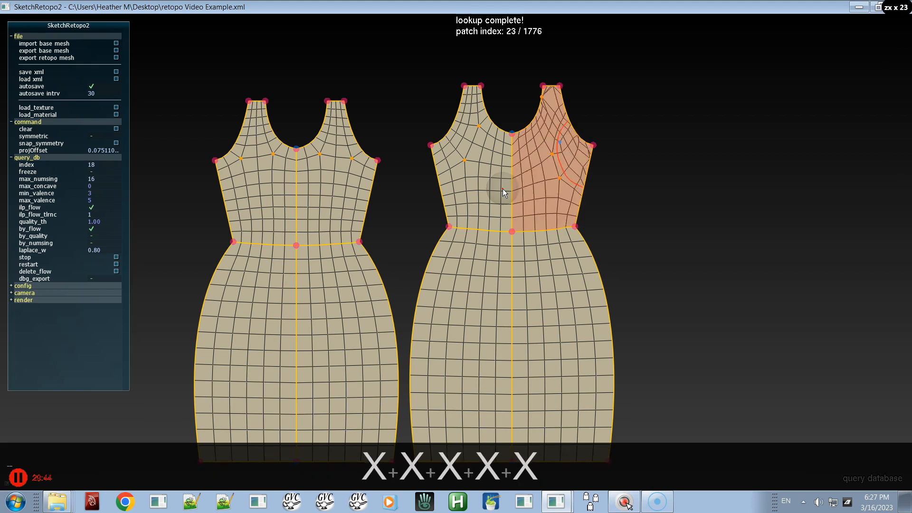
key("x")
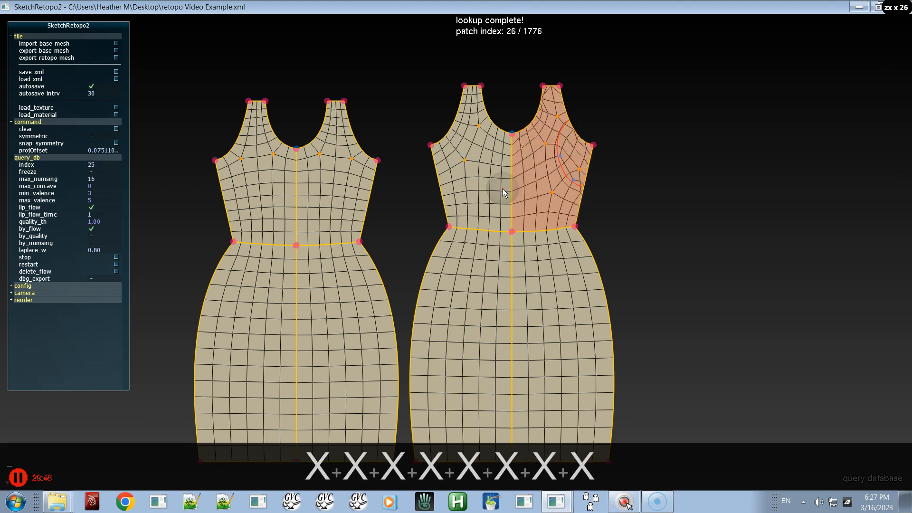
key("x")
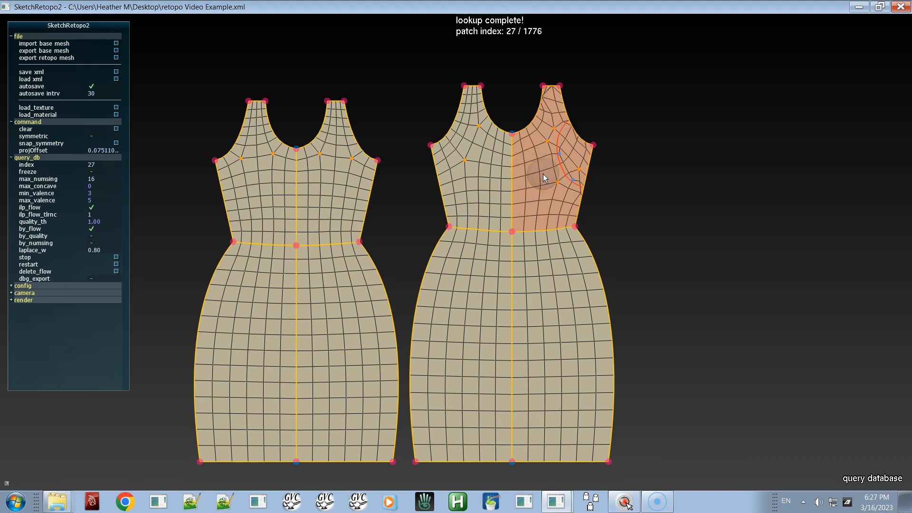
Switch to topology editing and replace the right bodice patch's pattern with the evenly flowing default quad layout
key("a")
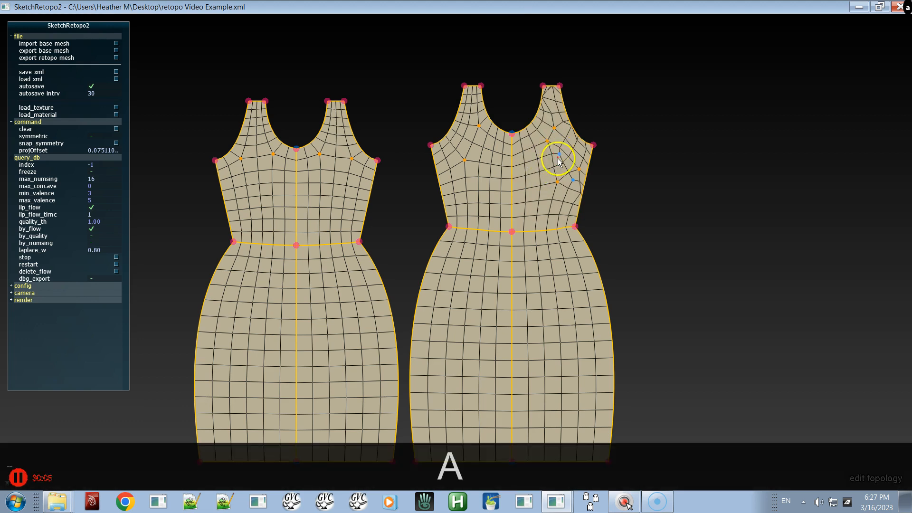
left_click(551, 170)
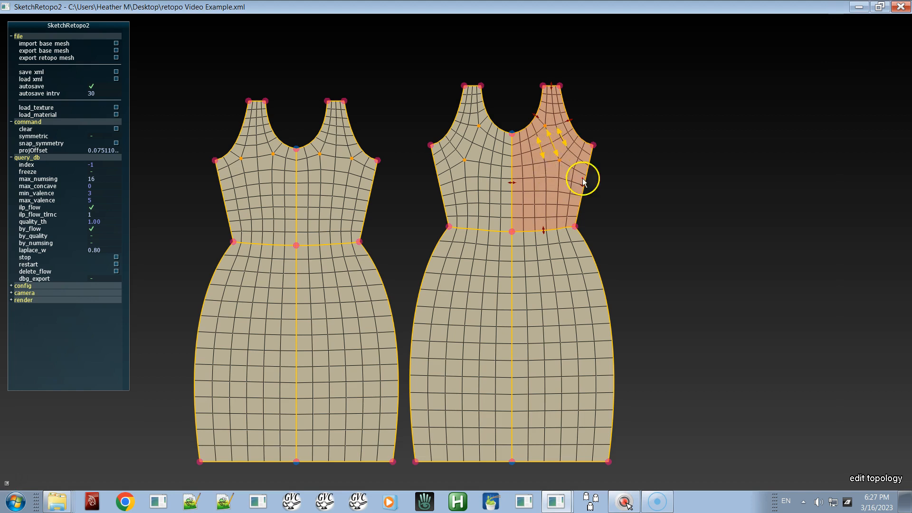
left_click(643, 186)
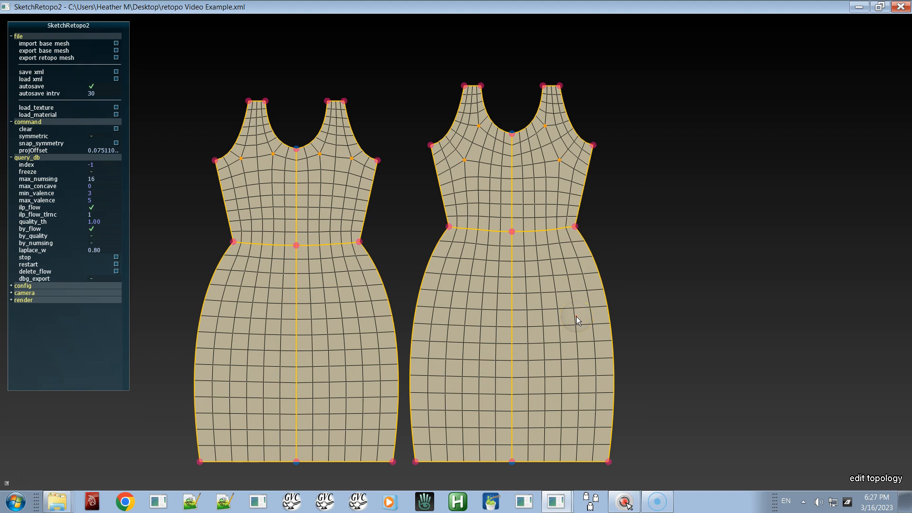
Try deforming the right dress piece's skirt center curve far toward its left side edge, and undo the deformation
key("w")
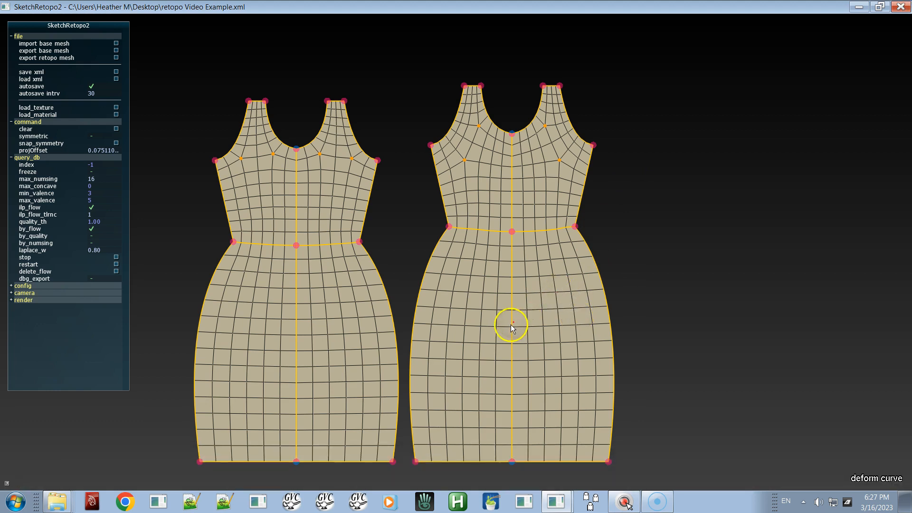
left_click_drag(515, 327, 456, 338)
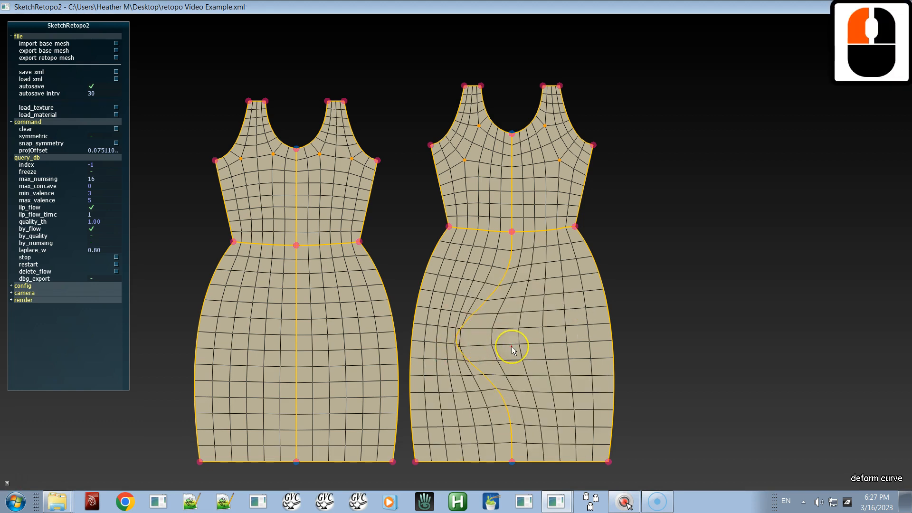
key("ctrl+z")
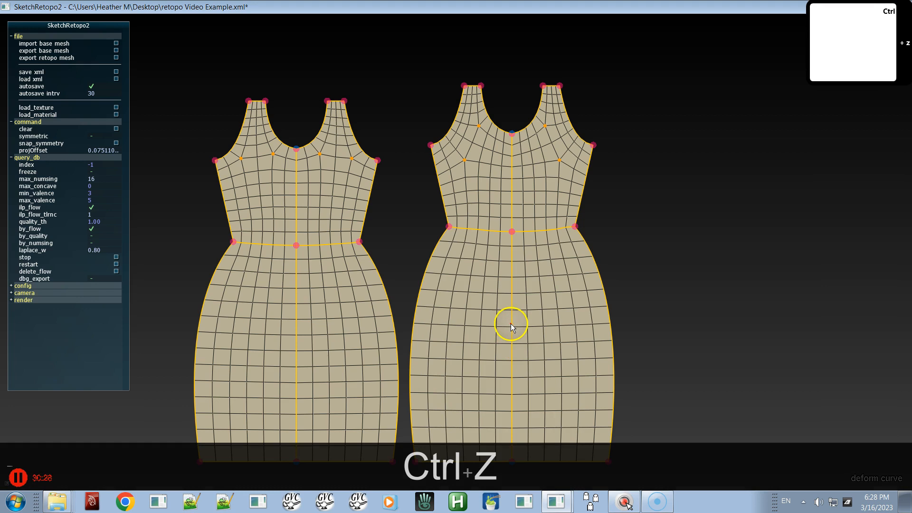
Enlarge the deform brush, try a moderate leftward bend of the skirt's center curve, and undo it
right_click(537, 315)
right_click_drag(535, 324, 568, 317, "shift")
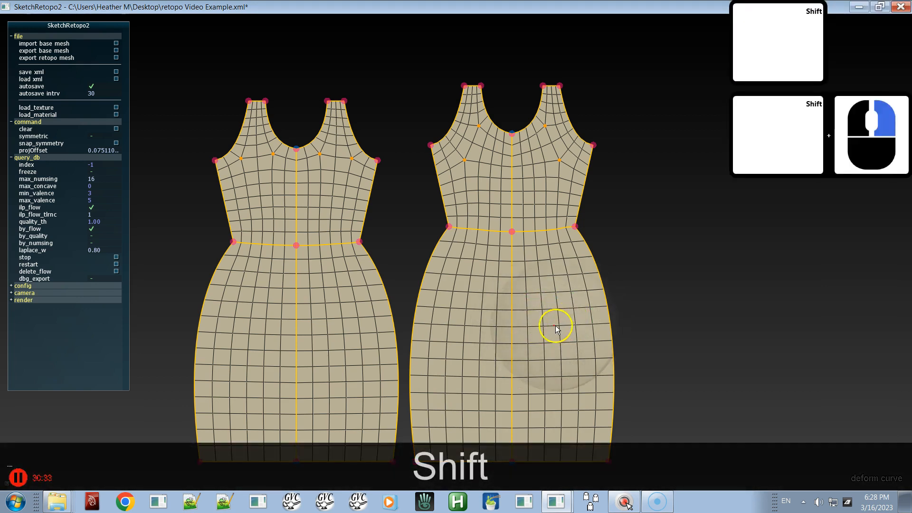
left_click_drag(510, 340, 483, 344)
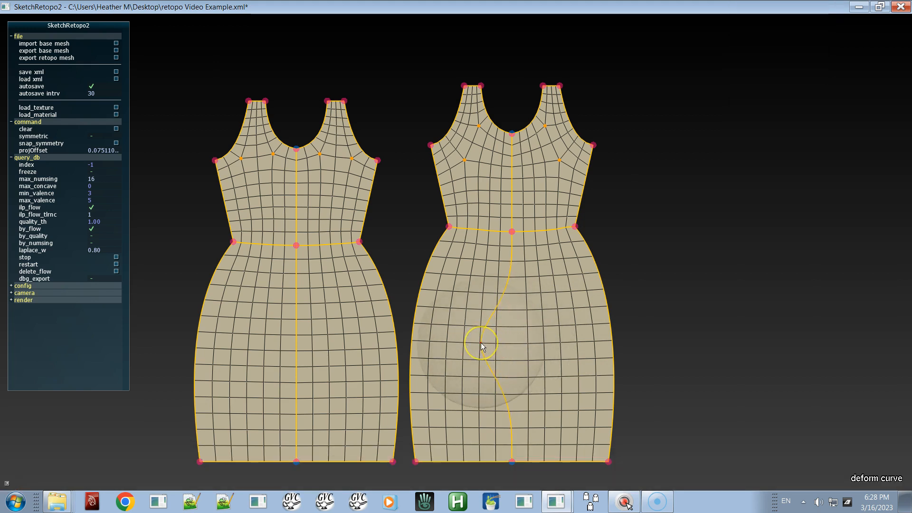
left_click(481, 343)
key("ctrl+z")
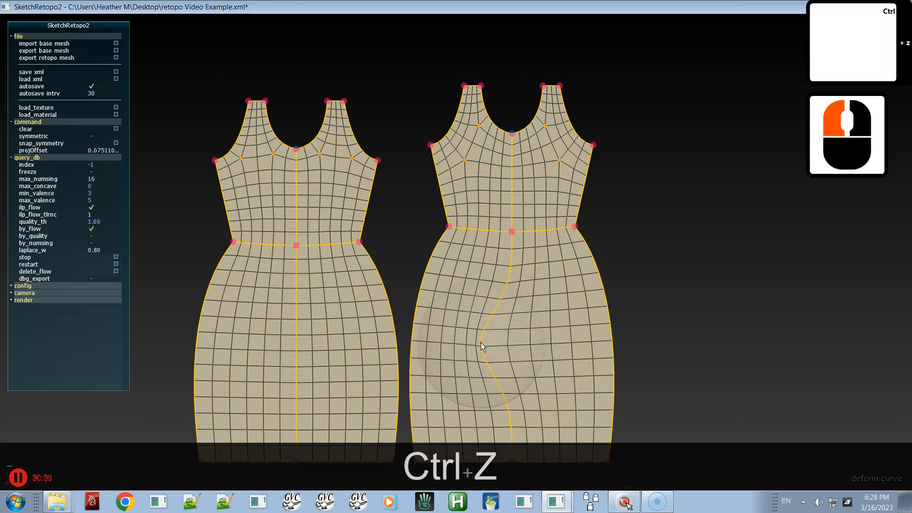
Enlarge the brush until it spans the whole dress piece, try shifting the center curve leftward, and undo it
key("shift")
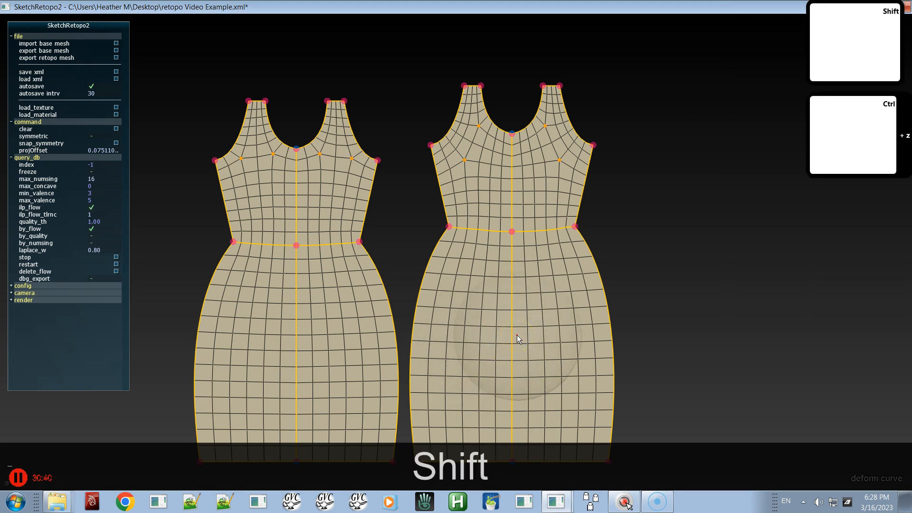
right_click_drag(551, 328, 599, 311, "shift")
left_click_drag(512, 334, 495, 335)
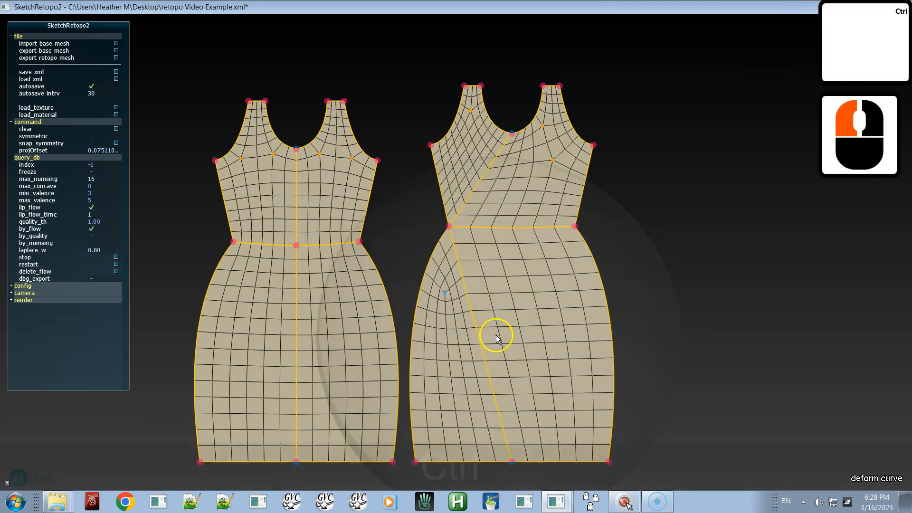
key("ctrl+z")
Shrink the deform brush, bend the skirt's center curve slightly leftward, and smooth the bend with a smaller brush
mouse_move(568, 326)
right_mouse_down("shift")
mouse_move(509, 341)
mouse_move(517, 349)
mouse_move(480, 340)
right_mouse_up("shift")
left_click_drag(480, 340, 505, 354)
right_click_drag(506, 351, 468, 363, "shift")
right_click_drag(490, 333, 495, 318, "shift")
mouse_move(495, 314)
left_mouse_down("shift")
mouse_move(492, 362)
mouse_move(500, 305)
left_mouse_up("shift")
mouse_move(500, 305)
right_mouse_down("shift")
mouse_move(549, 315)
mouse_move(549, 355)
mouse_move(550, 322)
mouse_move(549, 333)
right_mouse_up("shift")
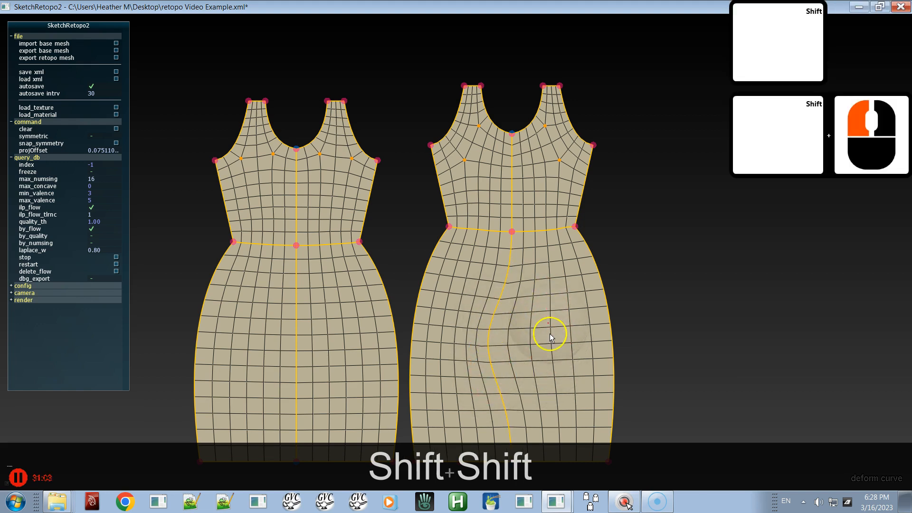
Smooth the skirt's bent center curve at mid-height, switching to the plain gray mesh display and back while working
key("space")
mouse_move(551, 382)
left_mouse_down("shift")
mouse_move(547, 336)
mouse_move(543, 351)
mouse_move(537, 327)
left_mouse_up("shift")
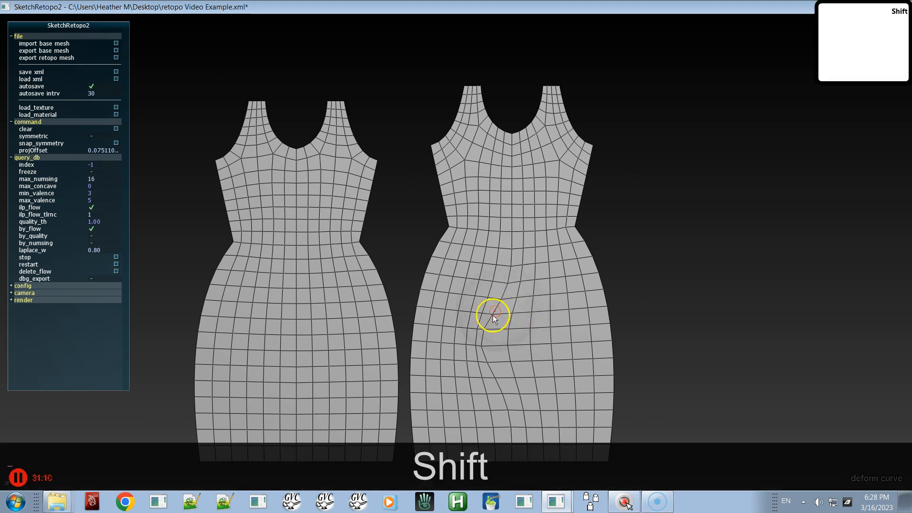
mouse_move(478, 358)
left_mouse_down("shift")
mouse_move(484, 363)
mouse_move(494, 291)
mouse_move(476, 350)
mouse_move(491, 340)
mouse_move(496, 315)
mouse_move(498, 364)
left_mouse_up("shift")
key("shift+space")
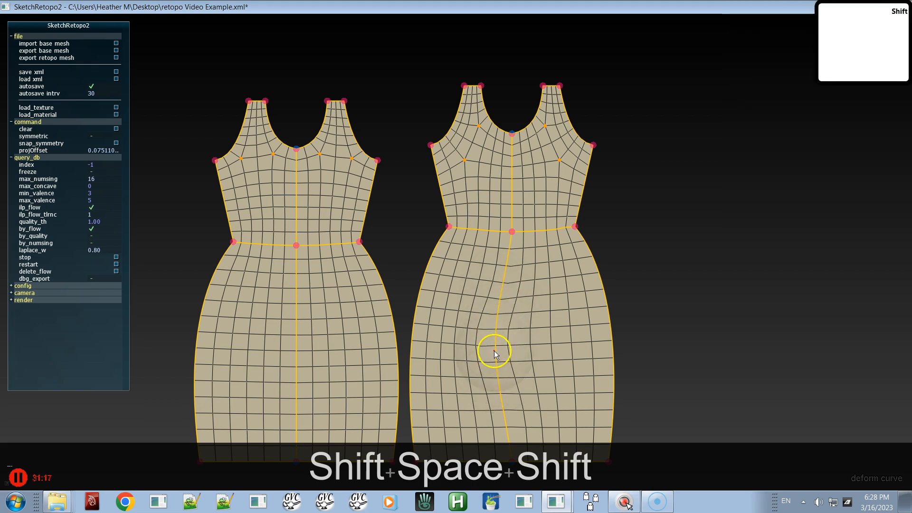
mouse_move(498, 322)
left_mouse_down("shift")
mouse_move(500, 300)
mouse_move(505, 319)
left_mouse_up("shift")
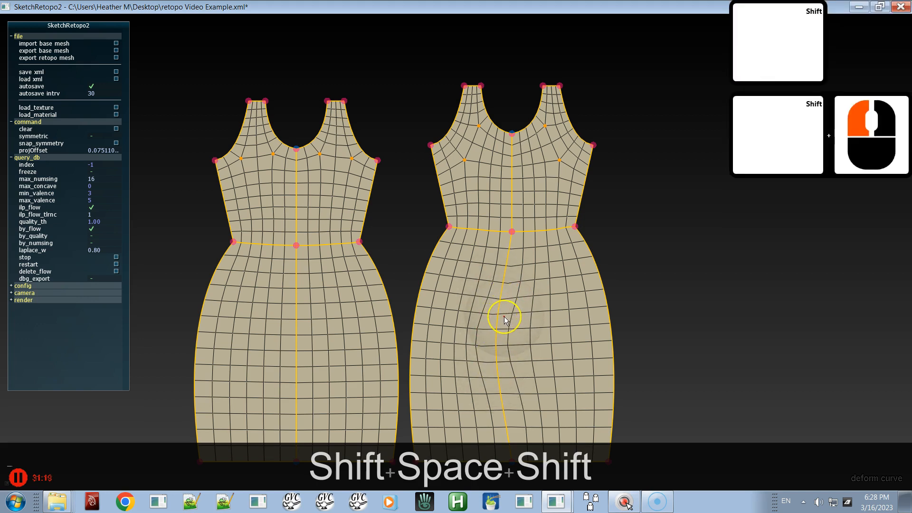
Switch to vertex moving, try pulling a vertex near the skirt's center curve down and right, and undo the move
key("d")
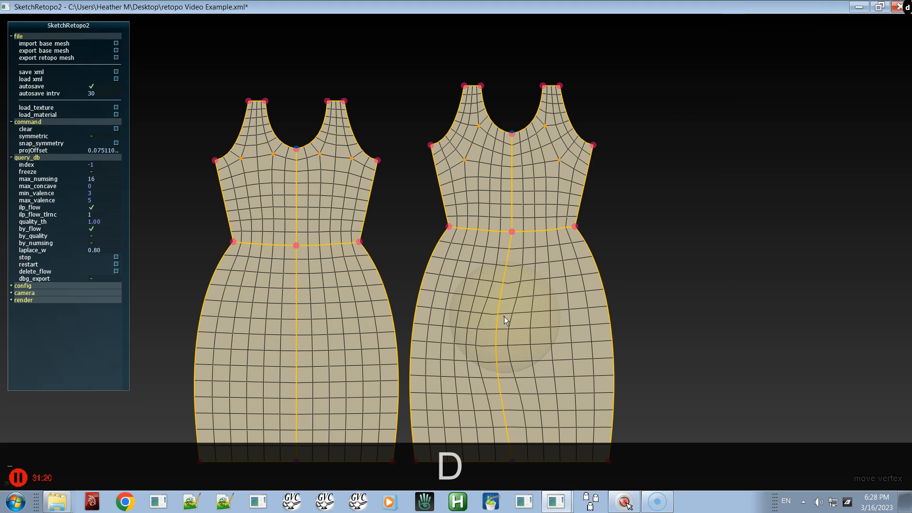
left_click_drag(504, 316, 543, 365)
key("ctrl+z")
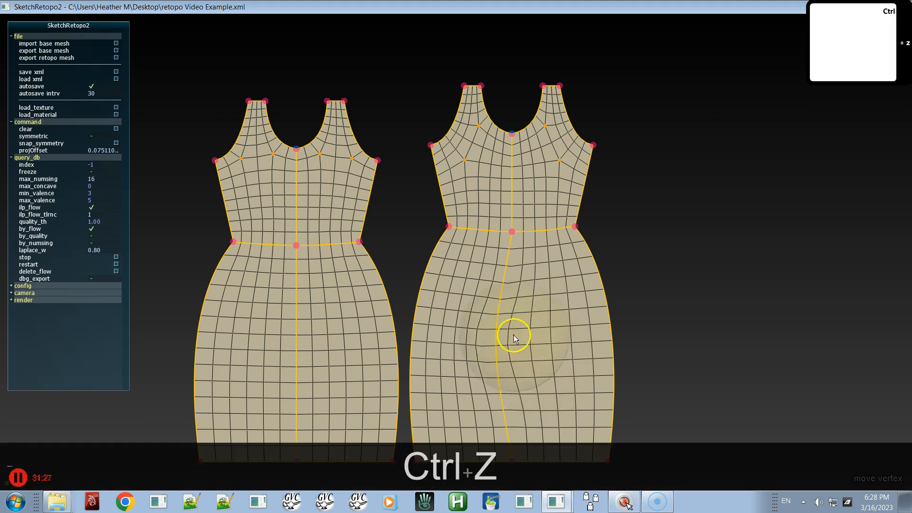
Smooth the skirt's center curve and neighboring quads from below the waist to mid-skirt in vertex moving mode
mouse_move(504, 350)
left_mouse_down("shift")
mouse_move(500, 303)
mouse_move(499, 377)
mouse_move(502, 352)
left_mouse_up("shift")
left_click_drag(505, 291, 506, 304, "shift")
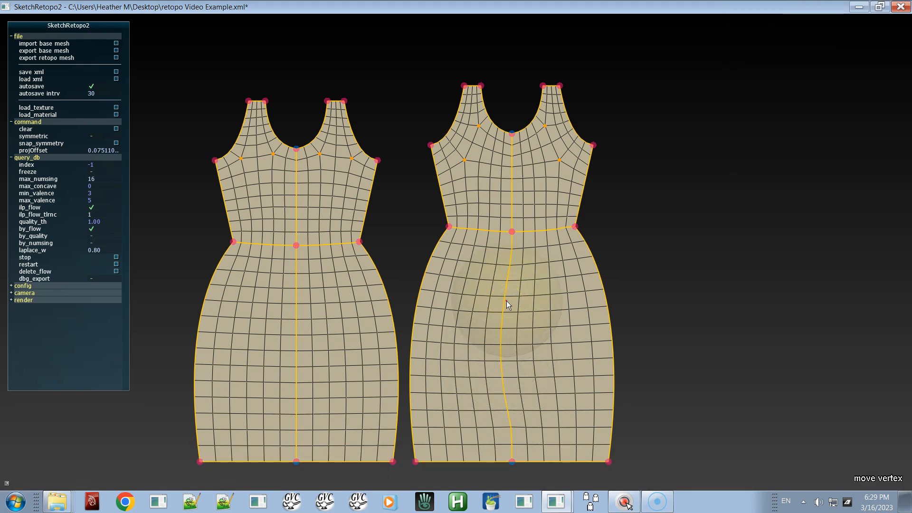
left_click_drag(506, 300, 506, 384, "shift")
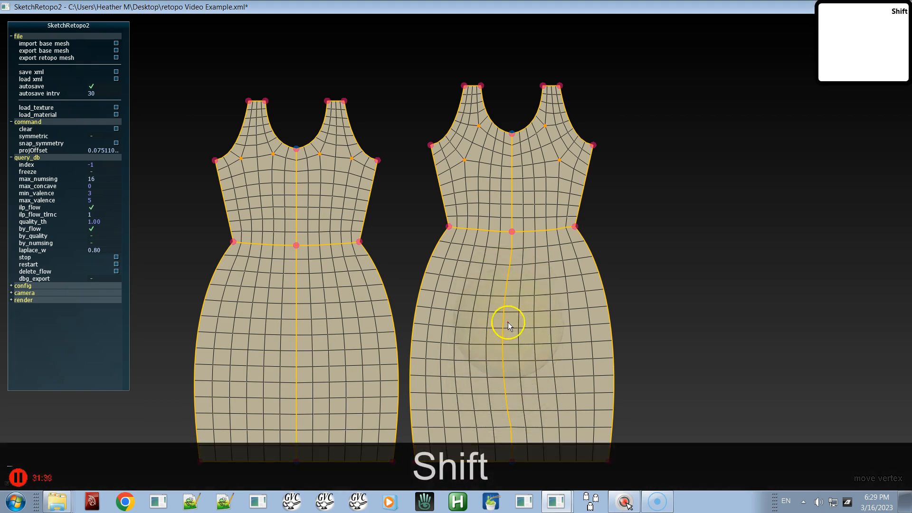
mouse_move(512, 287)
left_mouse_down("shift")
mouse_move(519, 317)
mouse_move(500, 347)
left_mouse_up("shift")
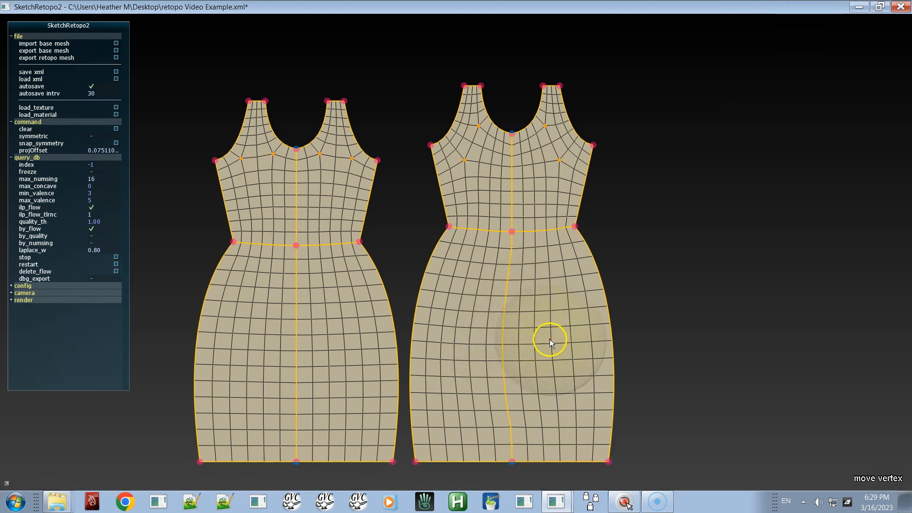
Pull interior vertices of the right skirt patch toward the center curve and even out the pinched quads
left_click_drag(554, 341, 527, 350)
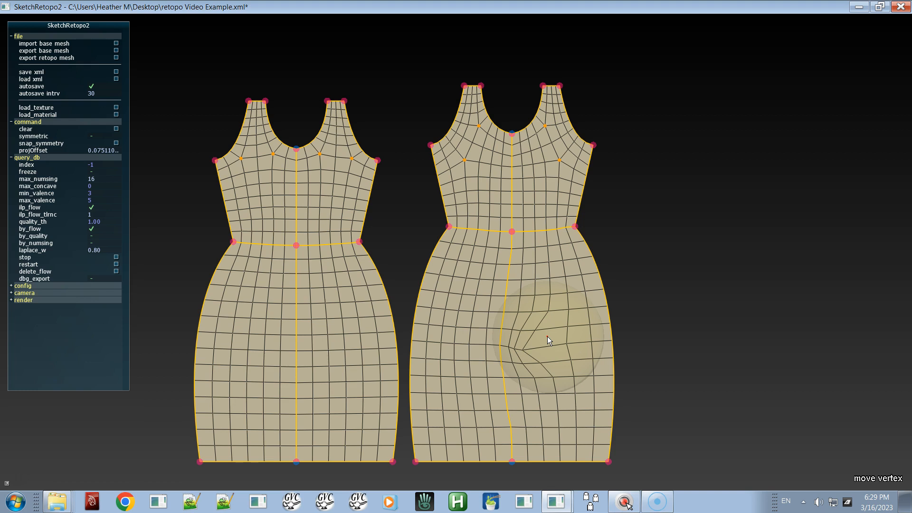
left_click(554, 328)
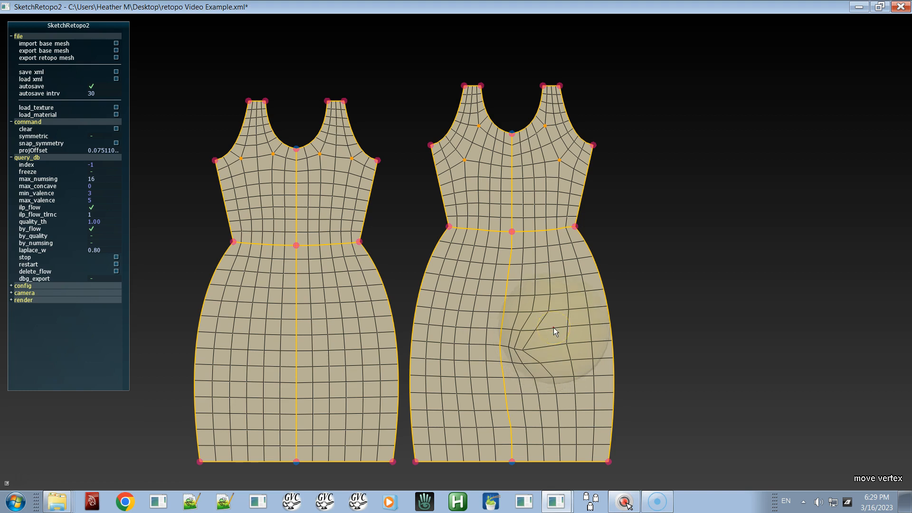
key("ctrl")
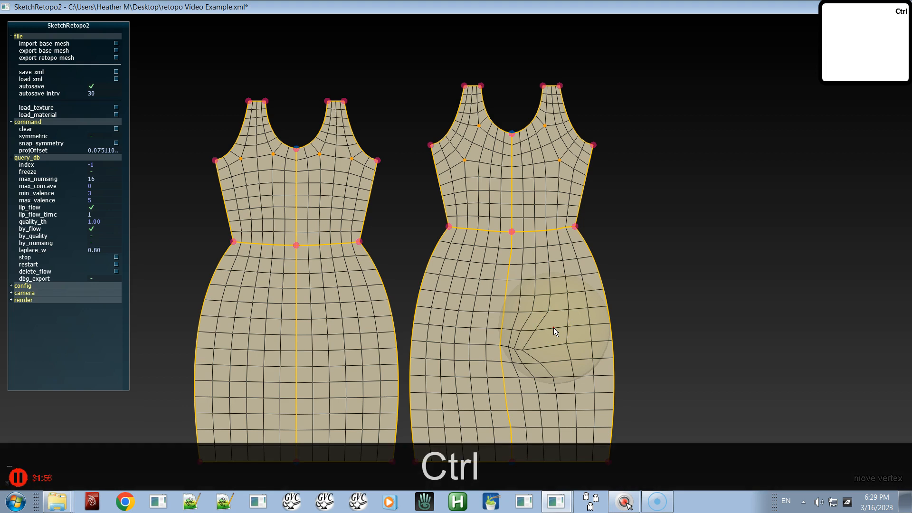
left_click(554, 328, "ctrl")
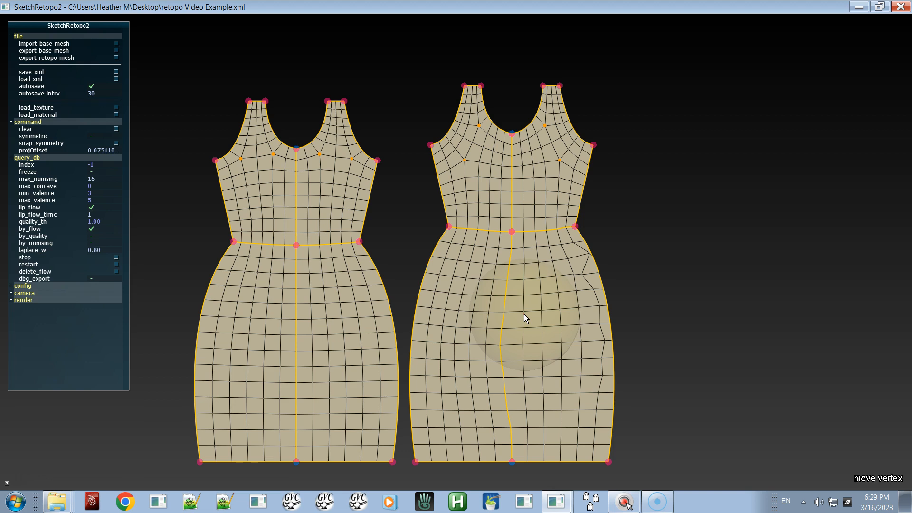
Smooth the skirt's remaining center curve bend and the mesh around it to bring the curve closer to straight
mouse_move(524, 315)
left_mouse_down()
mouse_move(535, 280)
mouse_move(539, 366)
mouse_move(565, 329)
mouse_move(567, 358)
left_mouse_up()
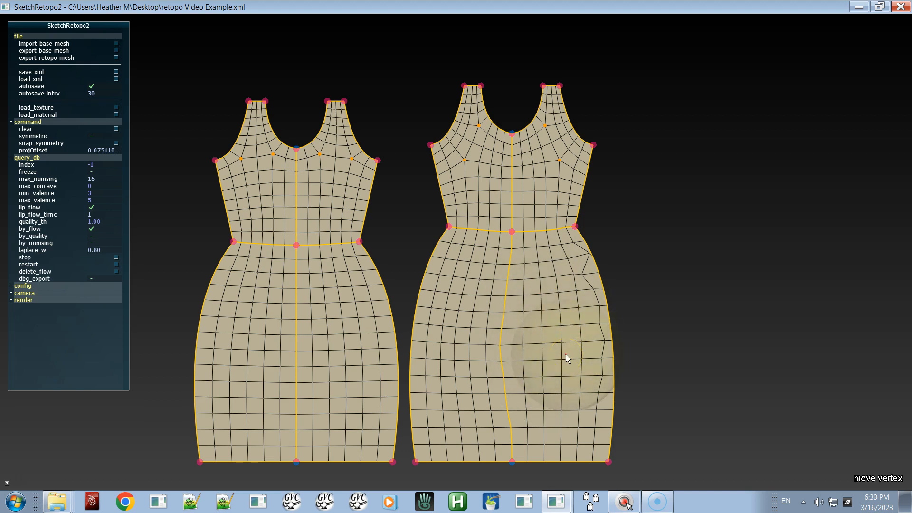
mouse_move(566, 354)
left_mouse_down()
mouse_move(514, 358)
mouse_move(515, 312)
mouse_move(505, 382)
mouse_move(511, 280)
mouse_move(506, 393)
mouse_move(513, 329)
left_mouse_up()
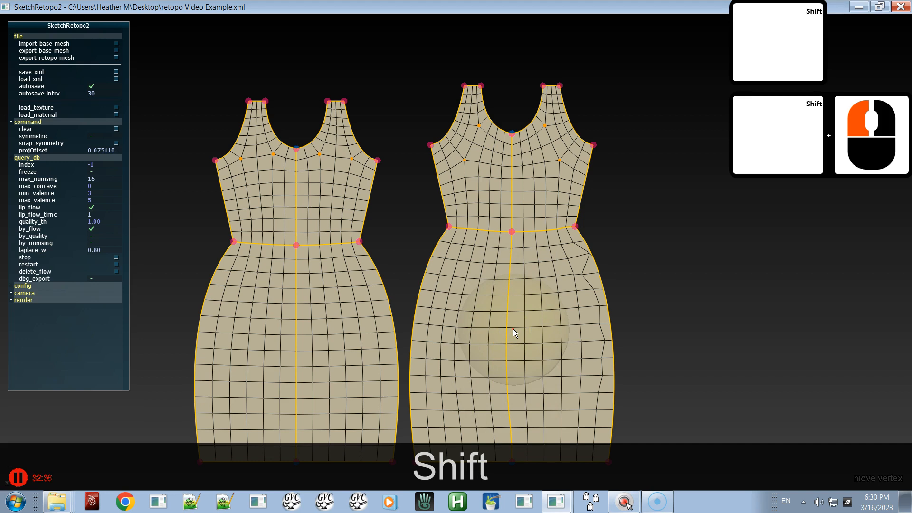
right_click_drag(523, 327, 515, 285, "alt")
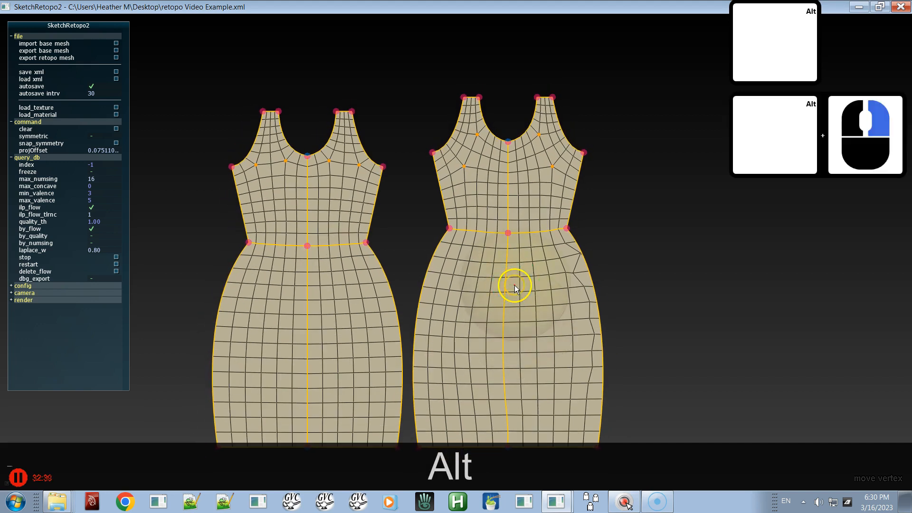
Clear the quads of the dress's right skirt patch in basic sketching mode and refill the patch with a fresh, even quad pattern
middle_click_drag(514, 285, 509, 244, "alt")
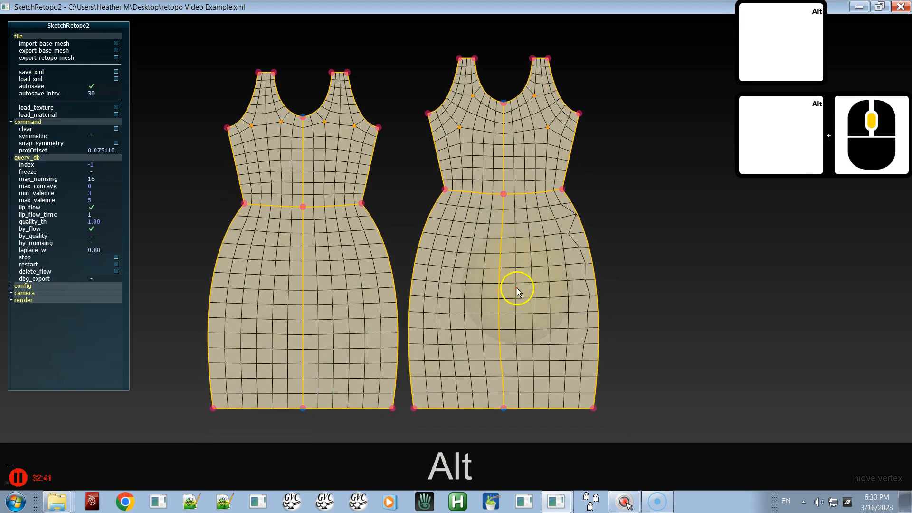
key("q")
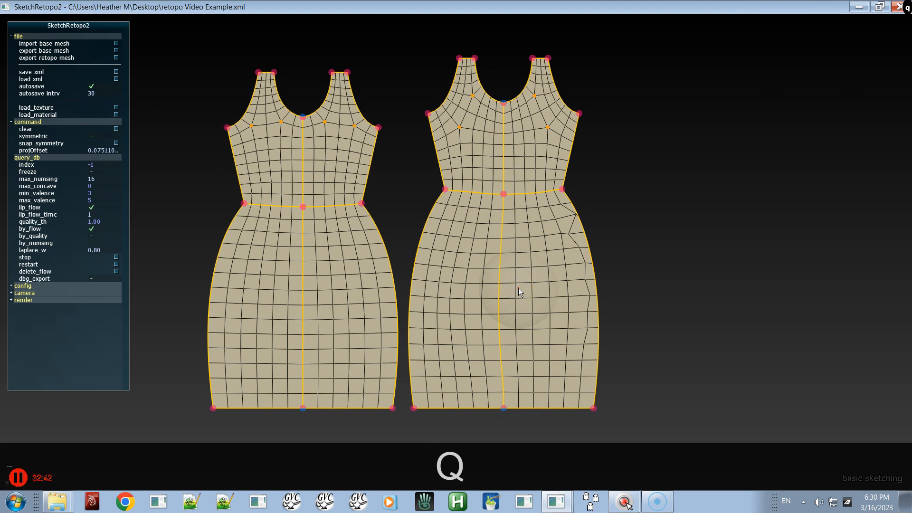
key("v")
left_click(536, 280)
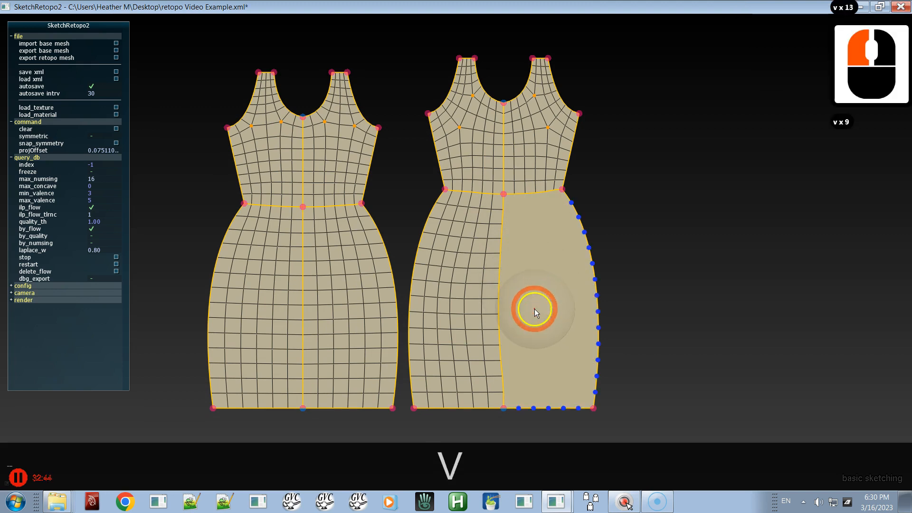
key("x")
mouse_move(506, 295)
left_mouse_down()
mouse_move(546, 286)
mouse_move(563, 294)
left_mouse_up()
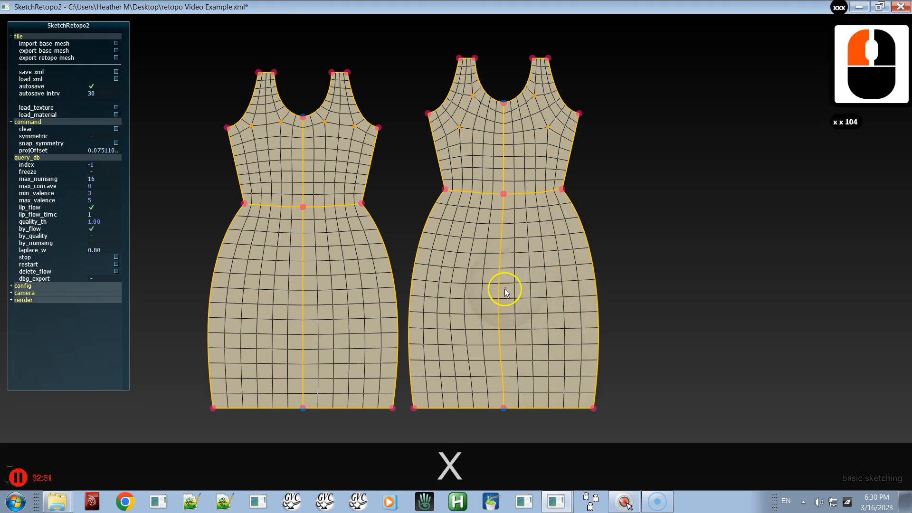
Smooth the skirt's center curve from the hip toward the hem in basic sketching mode and check the plain quad mesh
left_click_drag(500, 276, 497, 343, "shift")
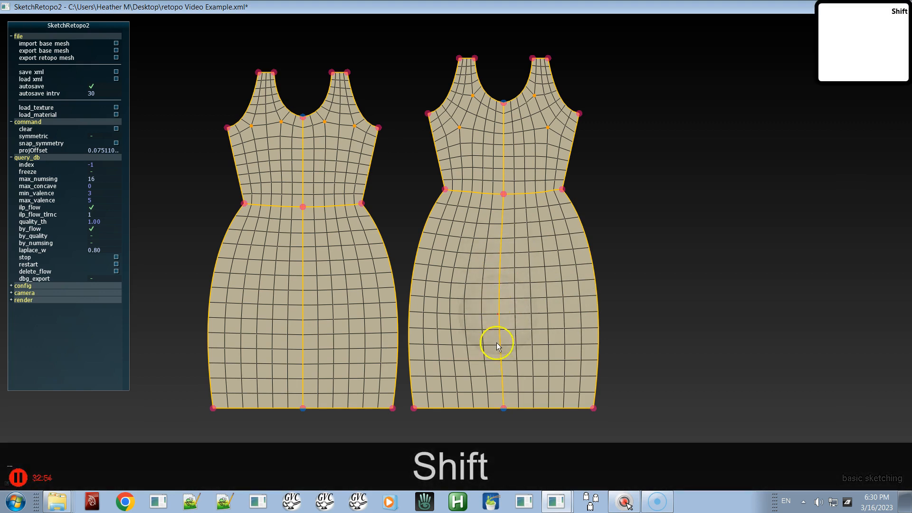
left_click_drag(504, 262, 499, 372, "shift")
key("space")
left_click_drag(502, 293, 499, 295, "shift")
key("space")
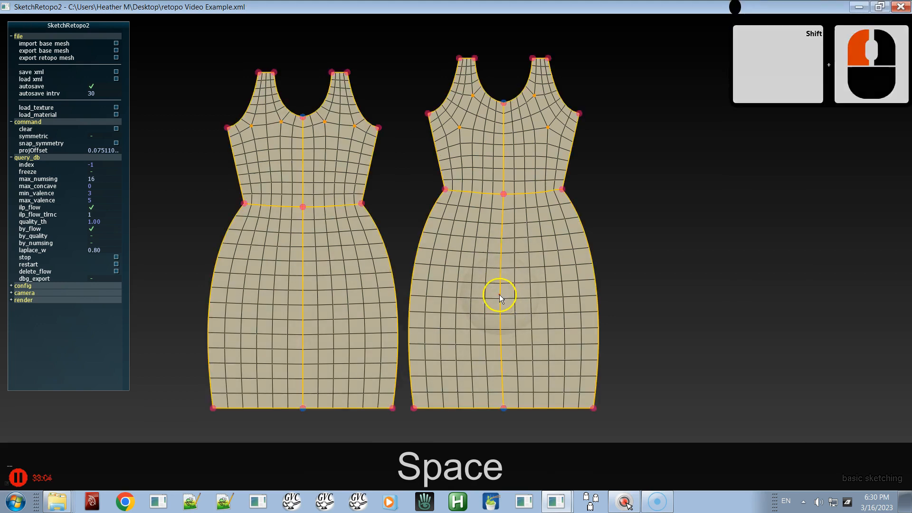
Straighten the skirt's center curve in deform curve mode and smooth it along mid-skirt, resizing the brush as needed
key("w")
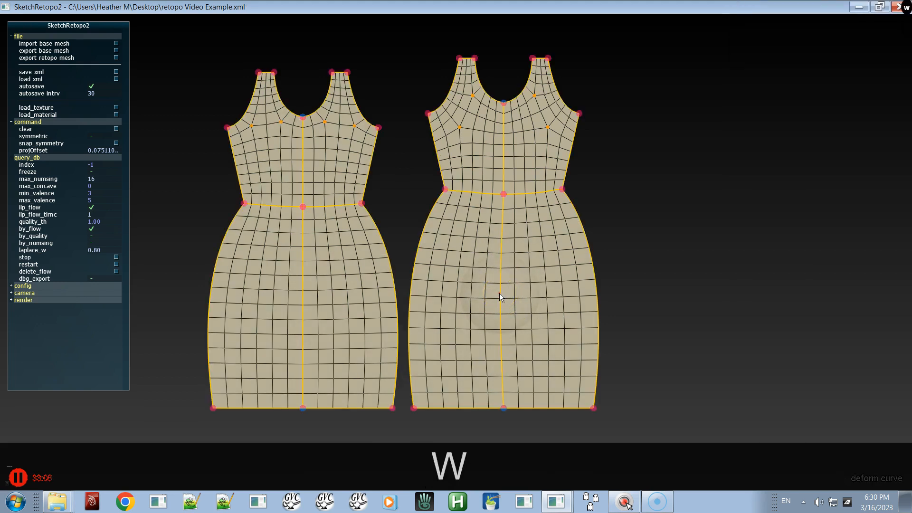
mouse_move(501, 288)
left_mouse_down()
mouse_move(505, 260)
mouse_move(501, 329)
left_mouse_up()
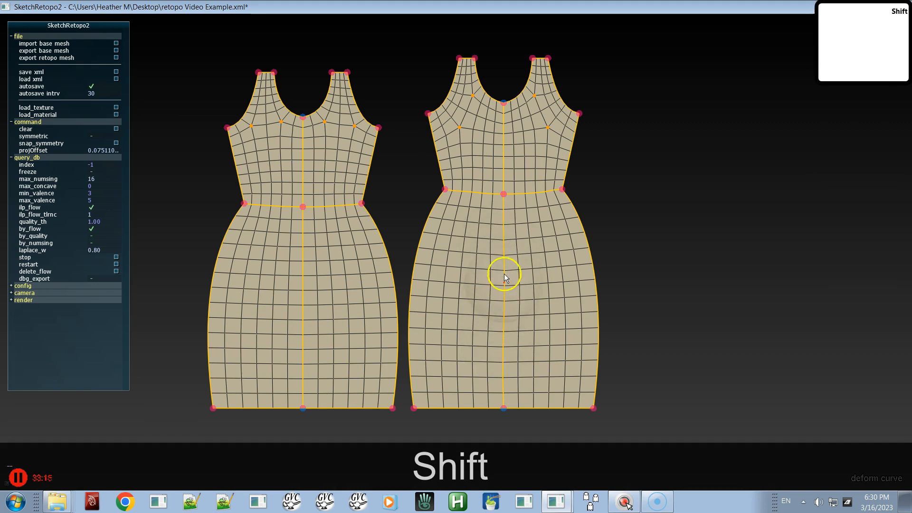
left_click_drag(503, 285, 504, 290, "shift")
right_click_drag(506, 292, 546, 274, "shift")
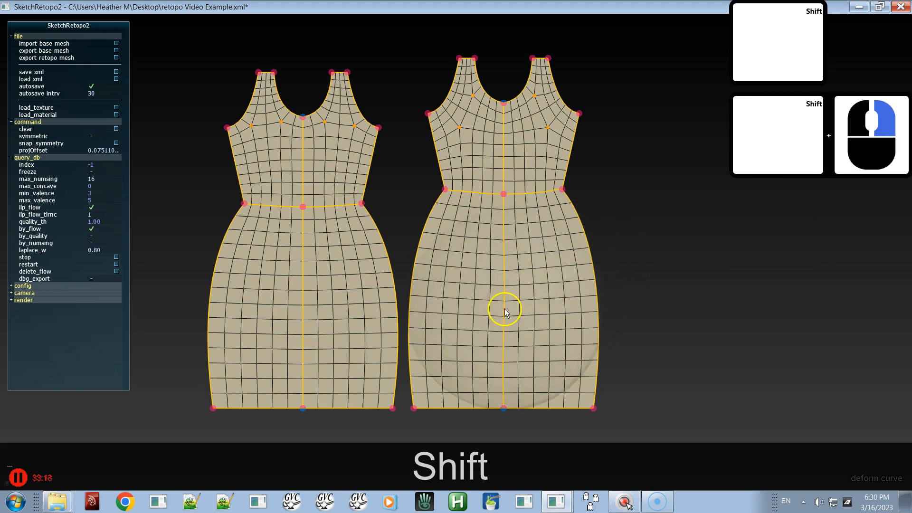
right_click_drag(507, 293, 506, 293, "shift")
mouse_move(506, 292)
left_mouse_down("shift")
mouse_move(505, 317)
mouse_move(505, 289)
left_mouse_up("shift")
right_click_drag(504, 301, 498, 303, "shift")
mouse_move(501, 300)
left_mouse_down("shift")
mouse_move(507, 283)
mouse_move(505, 319)
mouse_move(511, 287)
mouse_move(482, 293)
mouse_move(514, 286)
left_mouse_up("shift")
right_click_drag(514, 285, 505, 287, "shift")
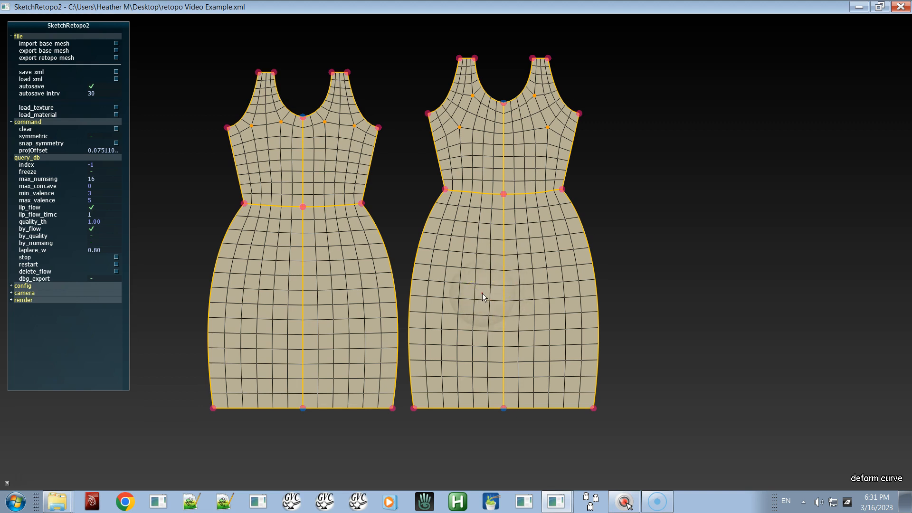
key("ctrl")
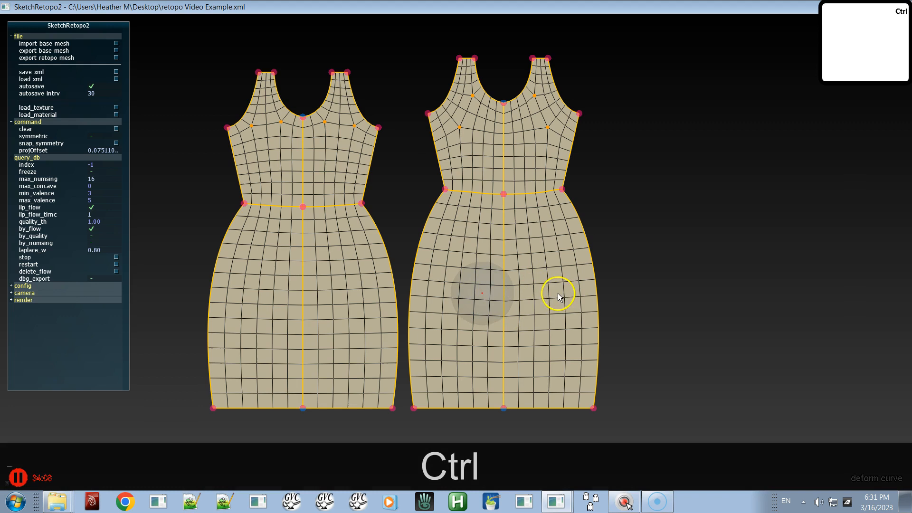
right_click(553, 305, "ctrl")
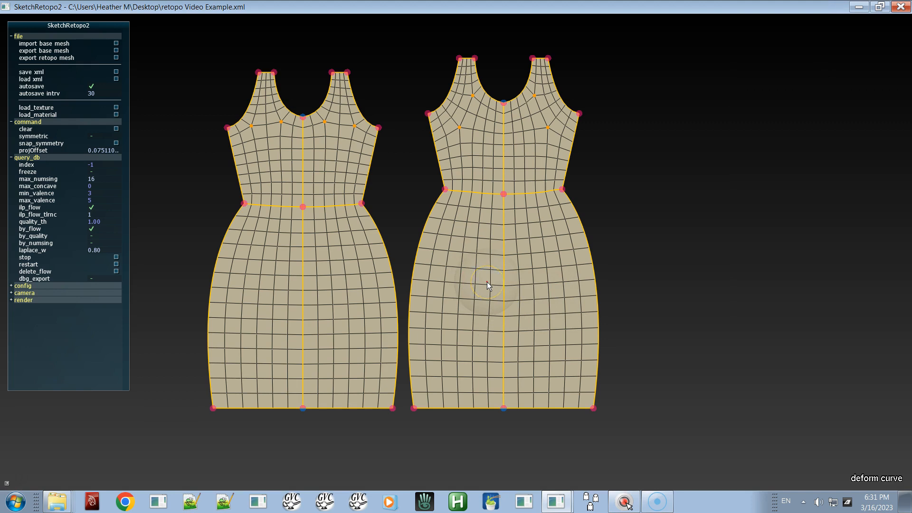
Clear the left skirt patch's quads in basic sketching mode and regenerate its quad pattern against the straightened center curve
key("q")
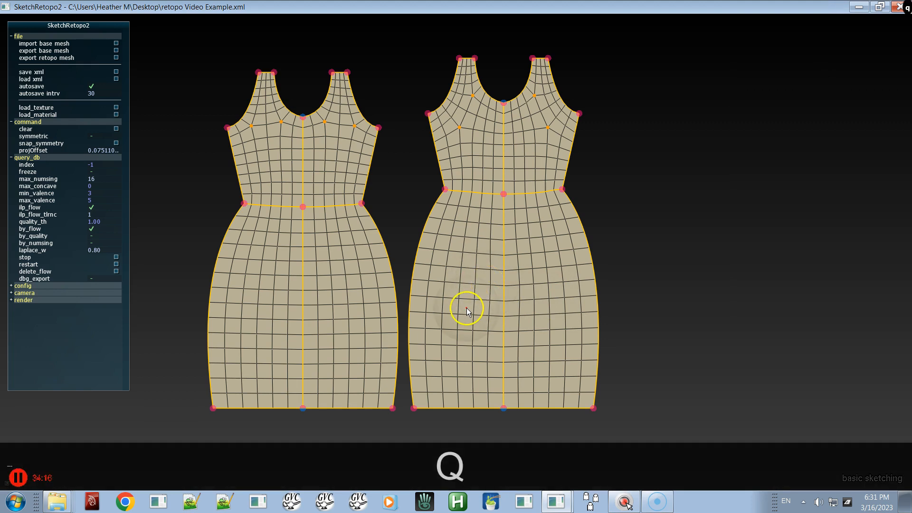
key("v")
left_click(469, 303)
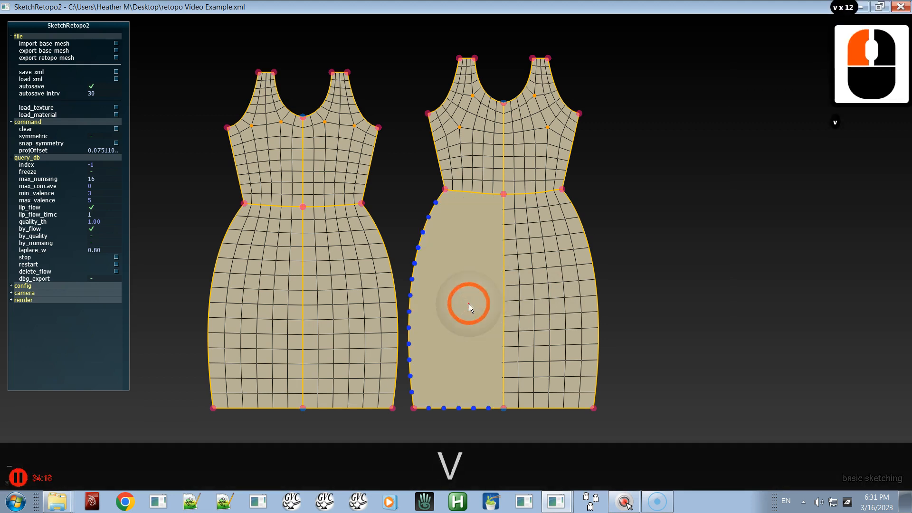
key("z")
left_click(486, 297)
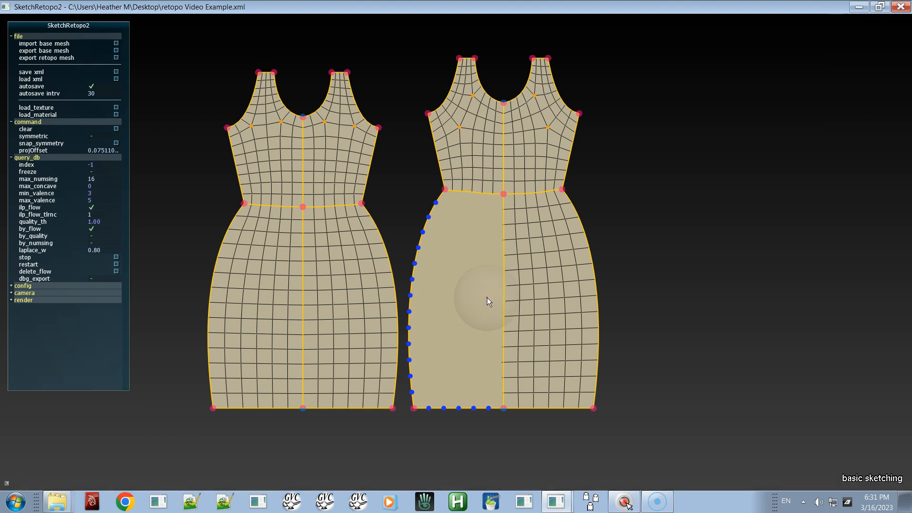
key("x")
left_click(477, 303)
left_click(437, 305)
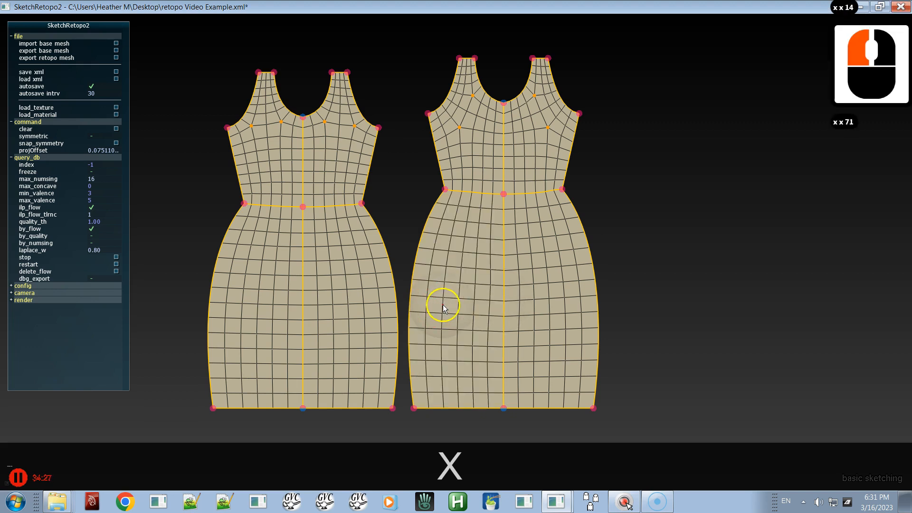
Smooth the quads across the skirt's center seam in vertex moving mode while showing the plain quad mesh, and restore the sketch display
key("space")
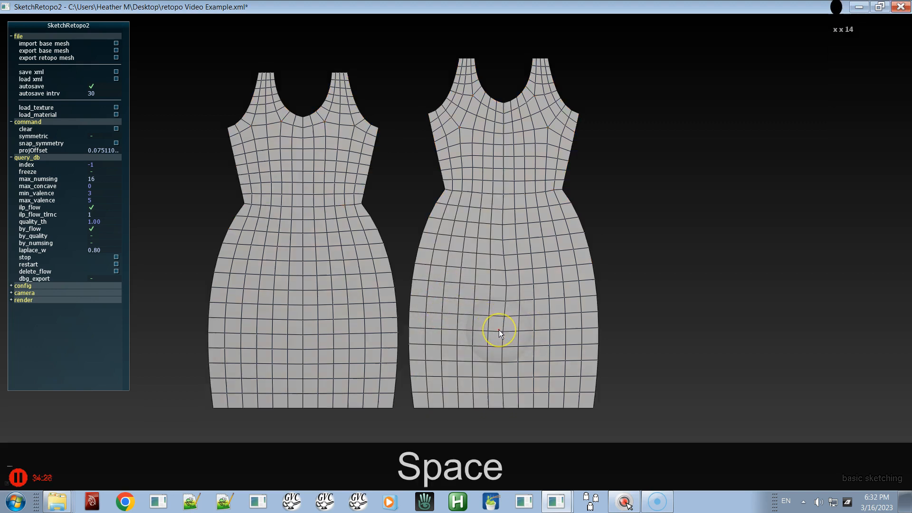
key("d")
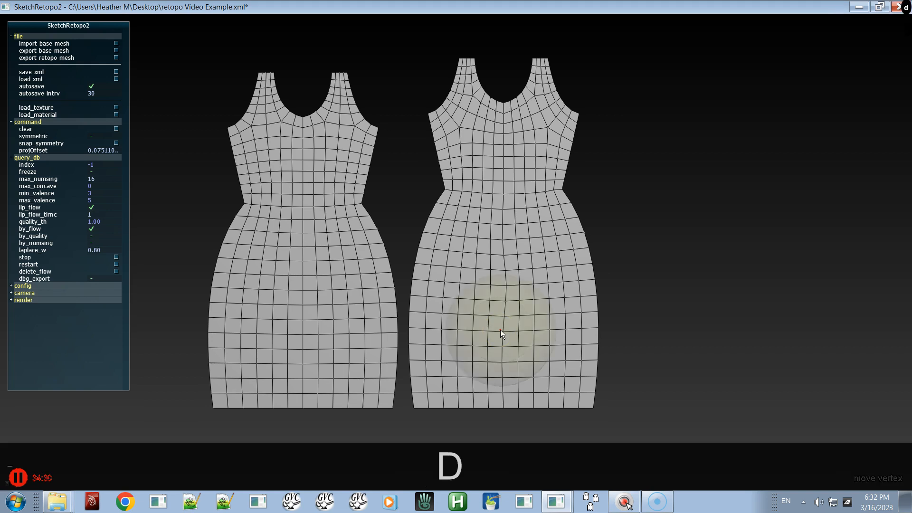
mouse_move(500, 329)
left_mouse_down()
mouse_move(502, 247)
mouse_move(499, 337)
mouse_move(509, 358)
mouse_move(499, 229)
mouse_move(496, 360)
left_mouse_up()
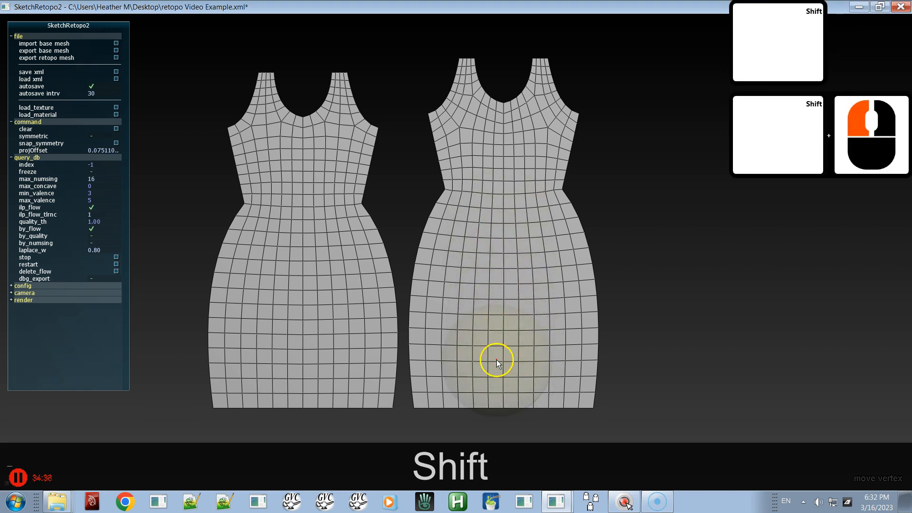
key("shift+space")
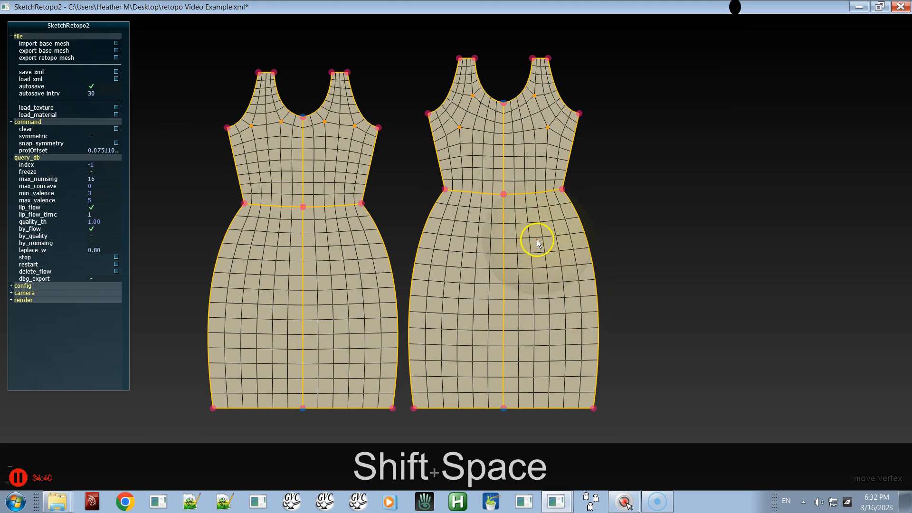
Try pulling the skirt's side outline just below the right waist corner outward past the base mesh edge
right_click_drag(536, 242, 559, 272, "alt")
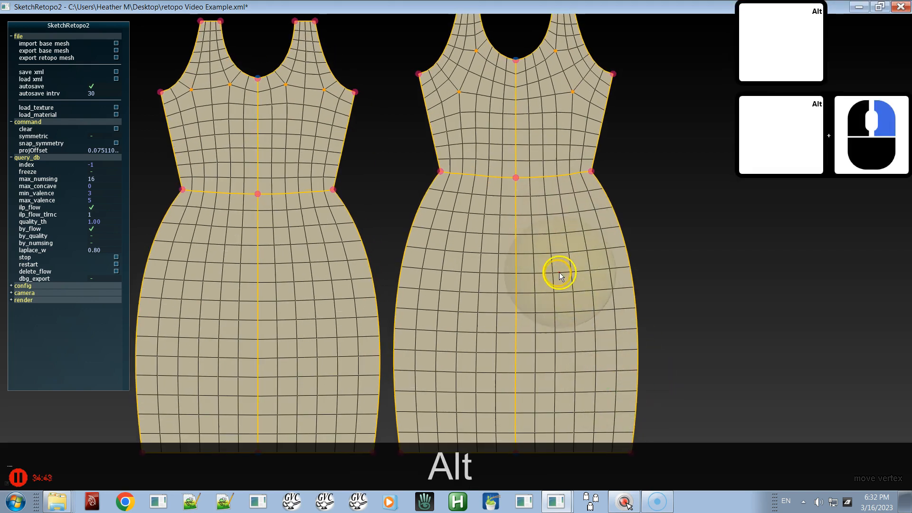
middle_click_drag(560, 272, 487, 396, "alt")
right_click_drag(473, 272, 625, 417, "alt")
right_click_drag(501, 254, 557, 341, "alt")
middle_click_drag(558, 342, 511, 226, "alt")
right_click_drag(511, 226, 641, 438, "alt")
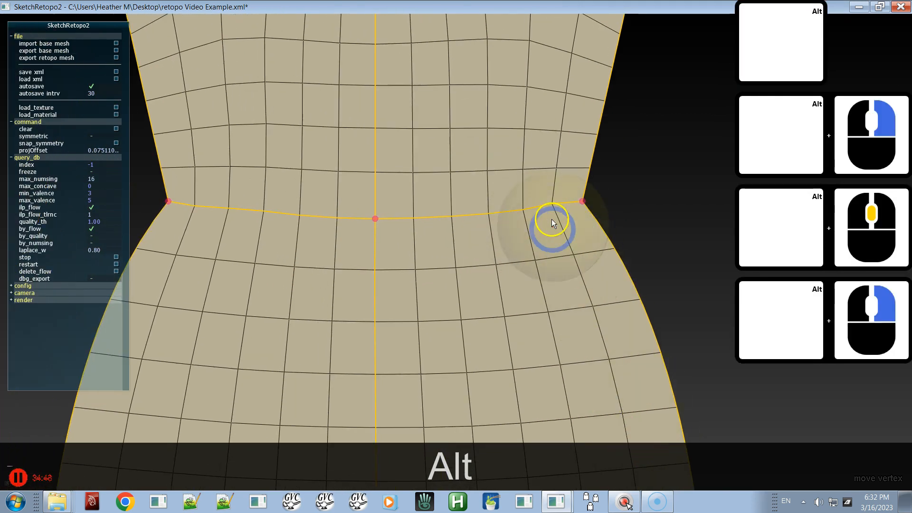
right_click_drag(558, 178, 615, 464, "alt")
middle_click_drag(604, 265, 562, 331, "alt")
right_click(562, 331, "alt")
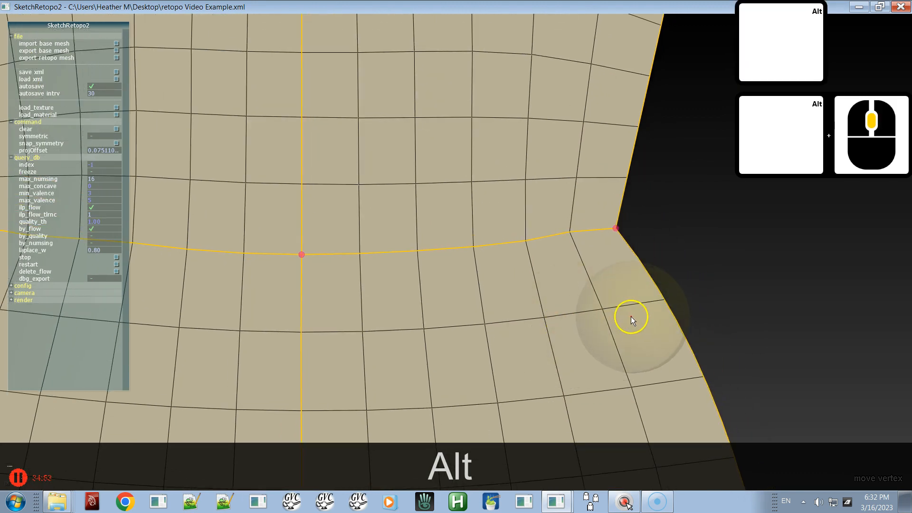
left_click_drag(632, 317, 669, 309)
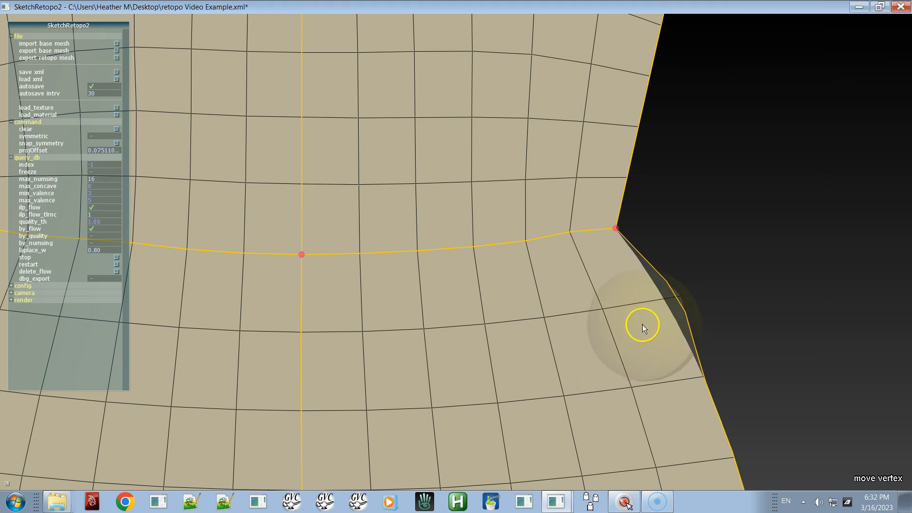
right_click_drag(424, 336, 432, 336)
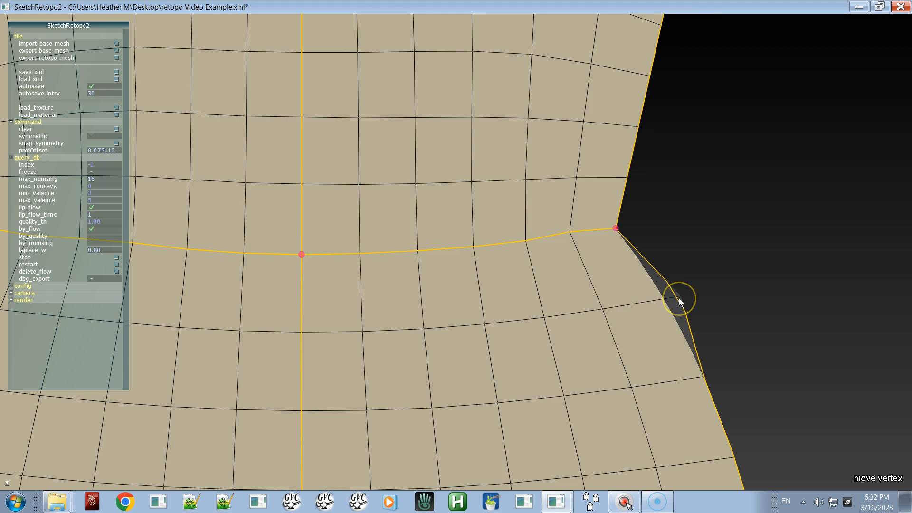
Try moving an interior vertex below the right waist corner inward and shifting the nearby side outline vertex
mouse_move(610, 319)
left_mouse_down()
mouse_move(564, 330)
mouse_move(600, 320)
mouse_move(587, 326)
left_mouse_up()
mouse_move(638, 305)
left_mouse_down()
mouse_move(665, 304)
mouse_move(643, 310)
mouse_move(653, 307)
left_mouse_up()
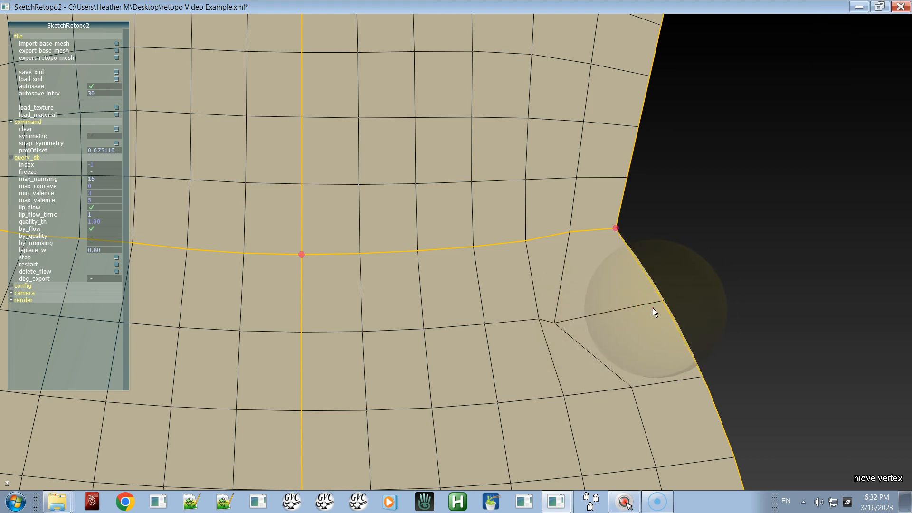
mouse_move(648, 308)
left_mouse_down()
mouse_move(656, 294)
mouse_move(664, 308)
left_mouse_up()
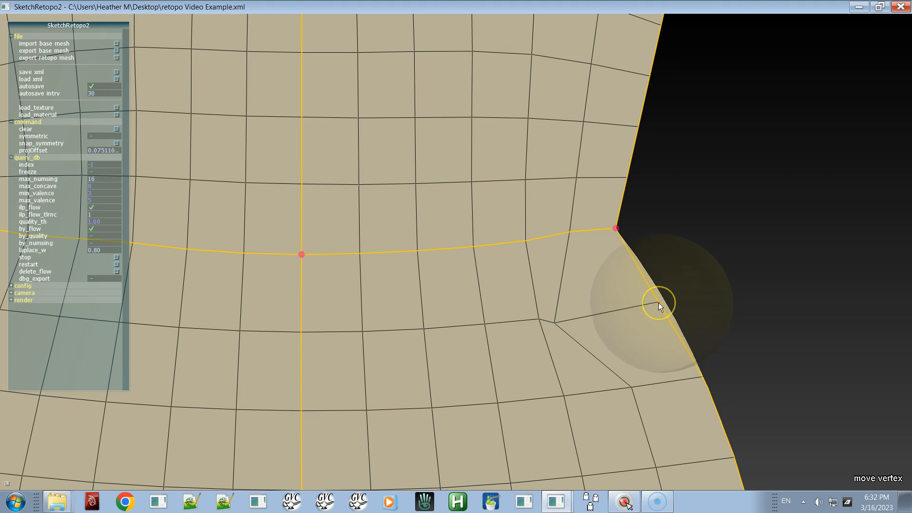
mouse_move(659, 303)
left_mouse_down()
mouse_move(578, 315)
mouse_move(565, 329)
mouse_move(570, 344)
left_mouse_up()
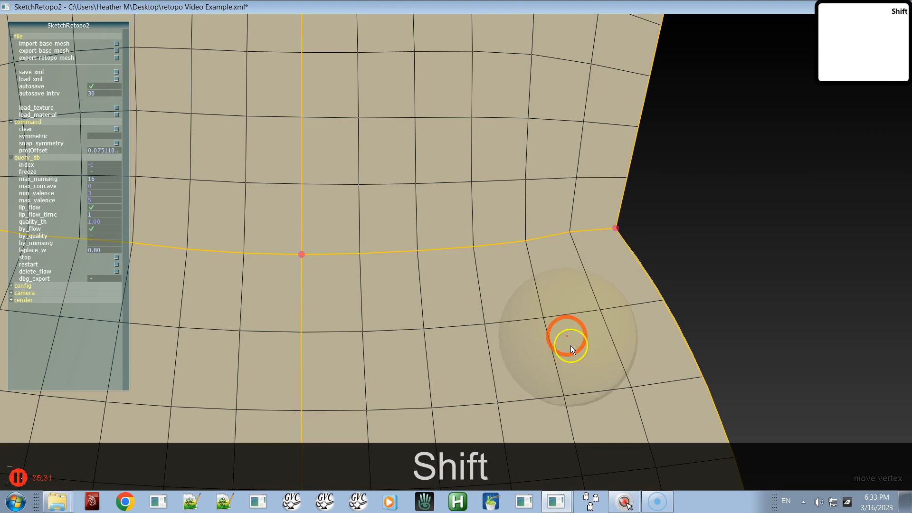
Smooth the waist curve and the quads around it from the right waist corner across to the left side
mouse_move(548, 251)
left_mouse_down("shift")
mouse_move(540, 278)
mouse_move(502, 233)
mouse_move(369, 266)
mouse_move(327, 263)
mouse_move(443, 247)
mouse_move(532, 183)
mouse_move(388, 208)
left_mouse_up("shift")
middle_click_drag(385, 255, 525, 217, "alt")
left_click_drag(531, 215, 296, 207, "shift")
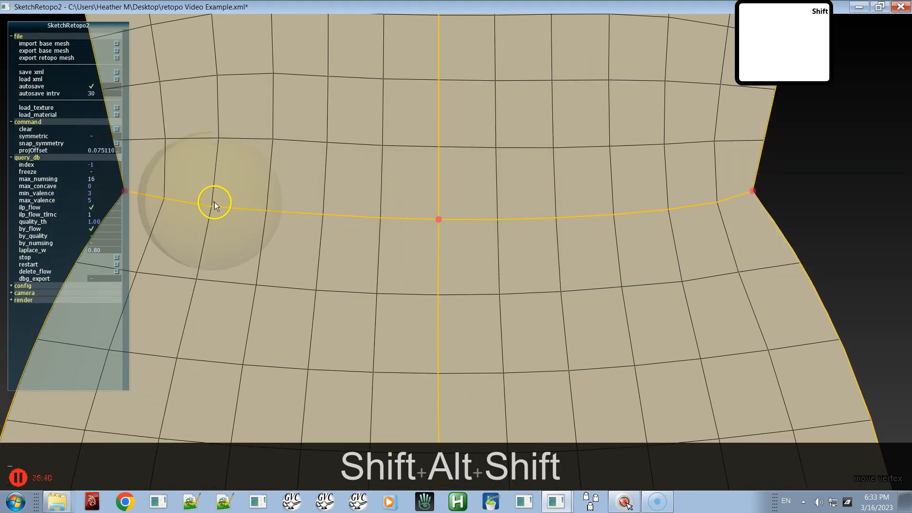
left_click_drag(219, 214, 369, 268, "shift")
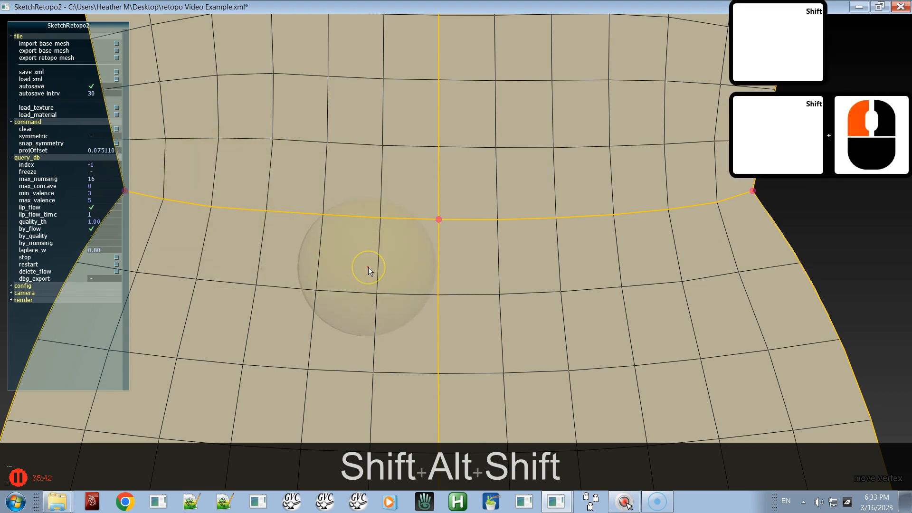
key("ctrl+minus")
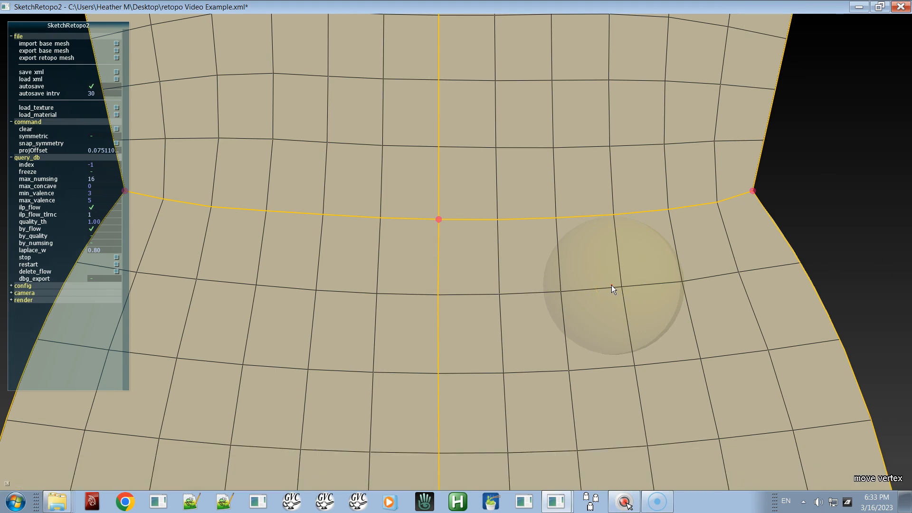
Examine the smoothed waist and skirt quads across both dress pieces
right_click_drag(589, 336, 526, 79, "alt")
right_click_drag(542, 289, 533, 90, "alt")
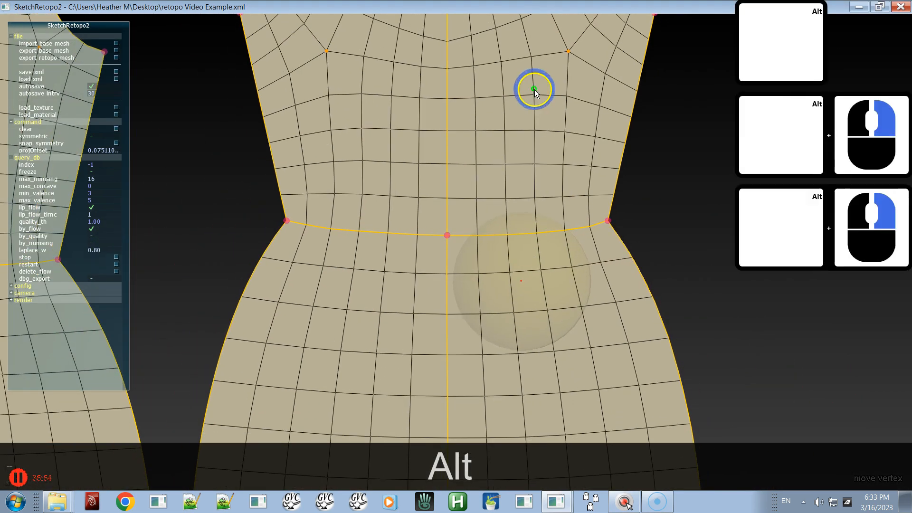
right_click_drag(557, 291, 538, 132, "alt")
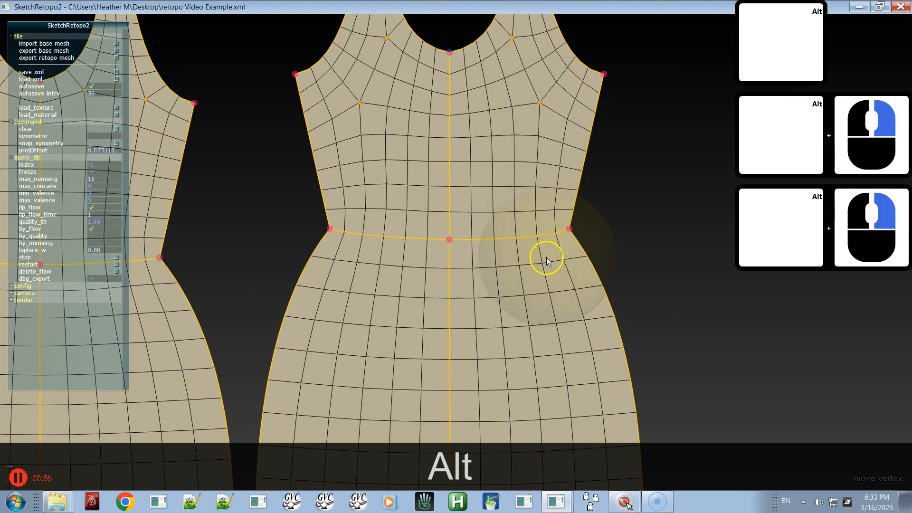
right_click_drag(546, 256, 526, 71, "alt")
right_click_drag(530, 265, 525, 78, "alt")
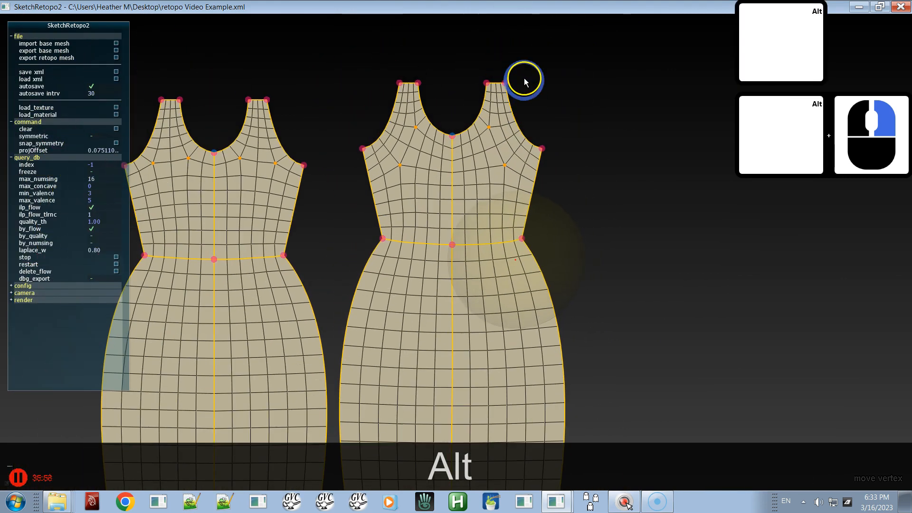
right_click_drag(507, 254, 575, 167, "alt")
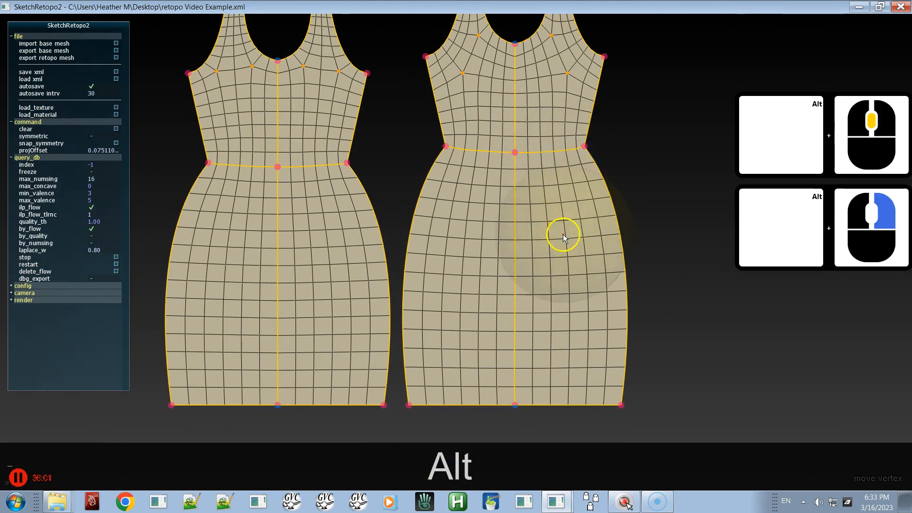
Preview the finished quad mesh of both dress pieces without the curve and corner overlay, and restore the overlay
right_click_drag(562, 234, 540, 138, "alt")
middle_click_drag(533, 171, 551, 190, "alt")
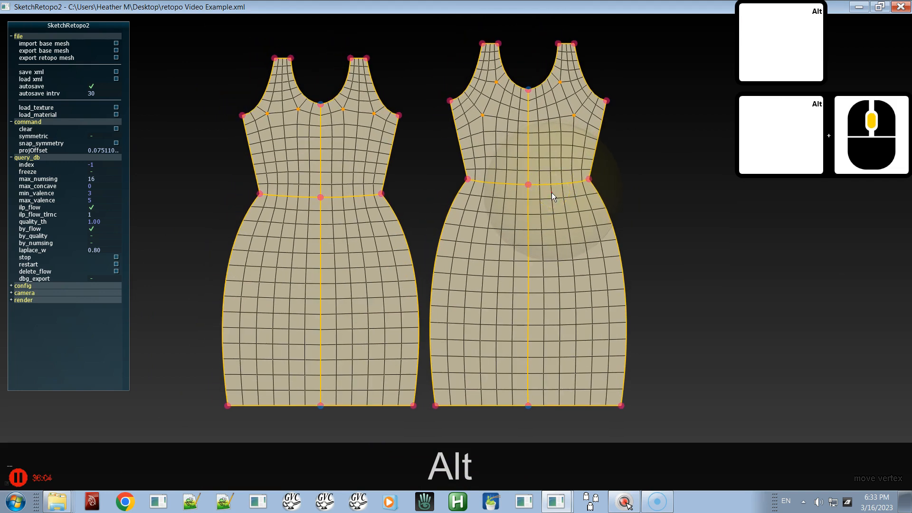
key("space")
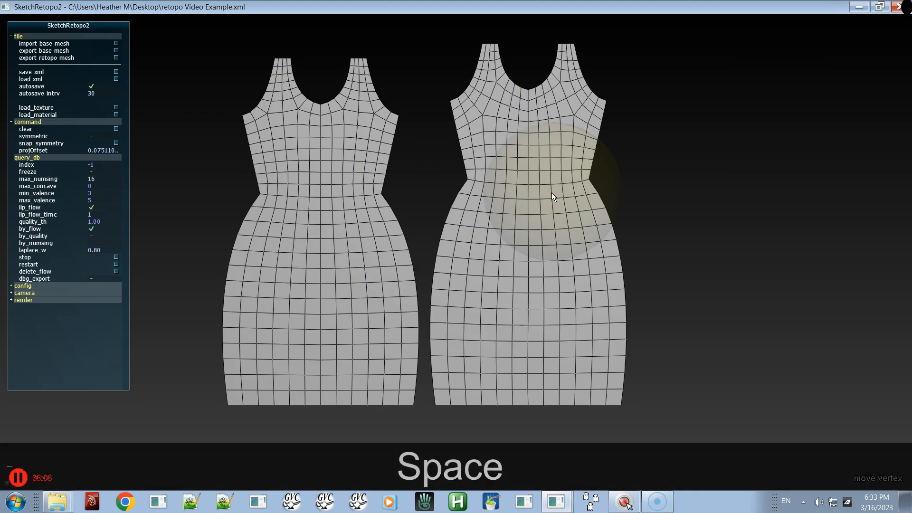
key("space")
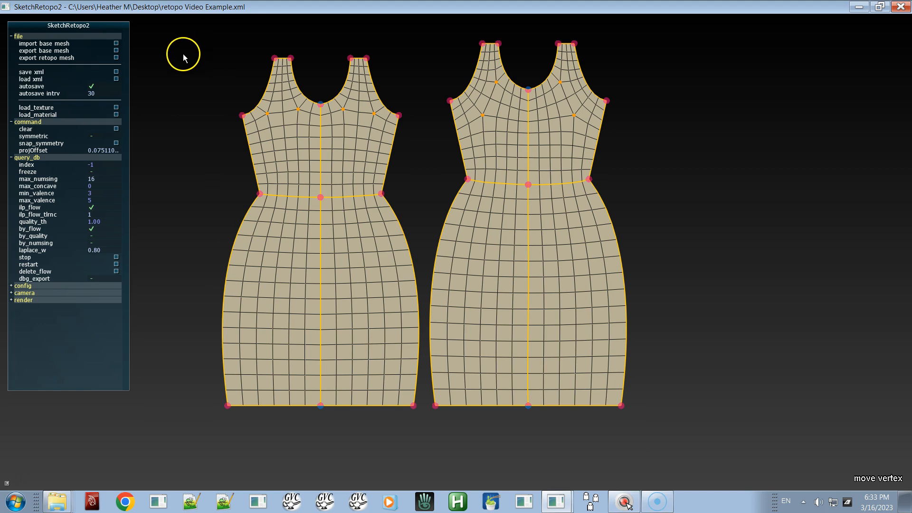
Export the retopologized mesh to the Desktop as "retopo Flat for Video Demo.obj"
left_click(71, 59)
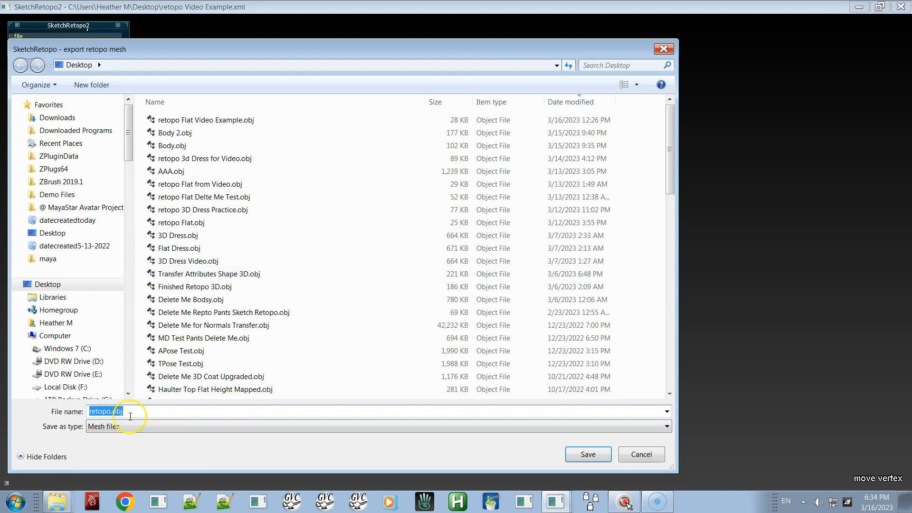
left_click(111, 411)
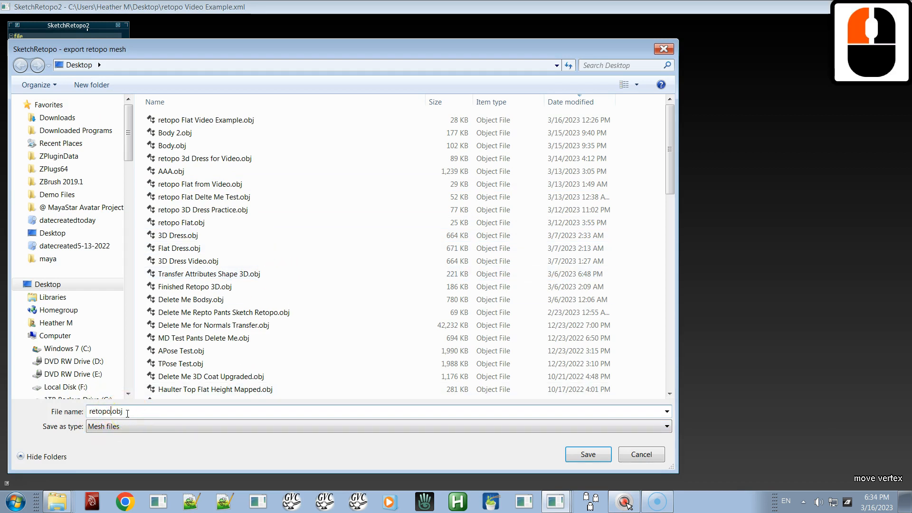
type("Flat ")
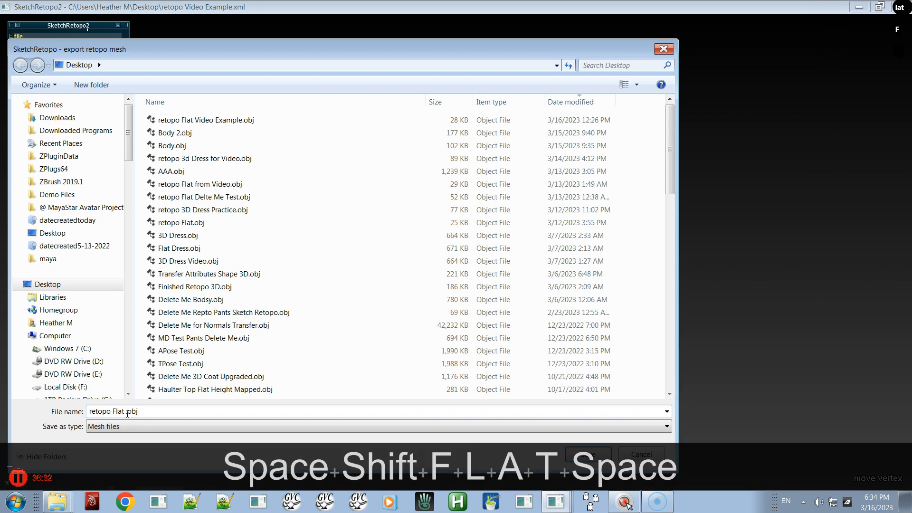
type("for Video ")
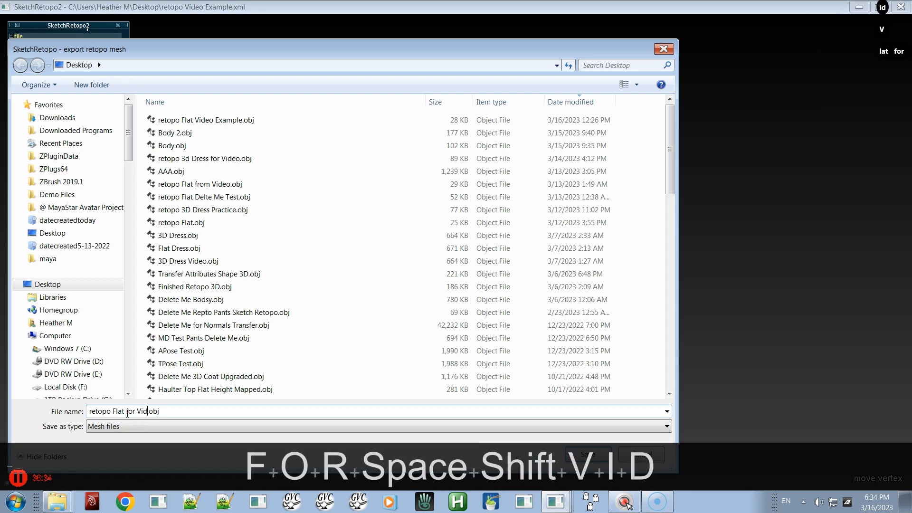
type("Dm")
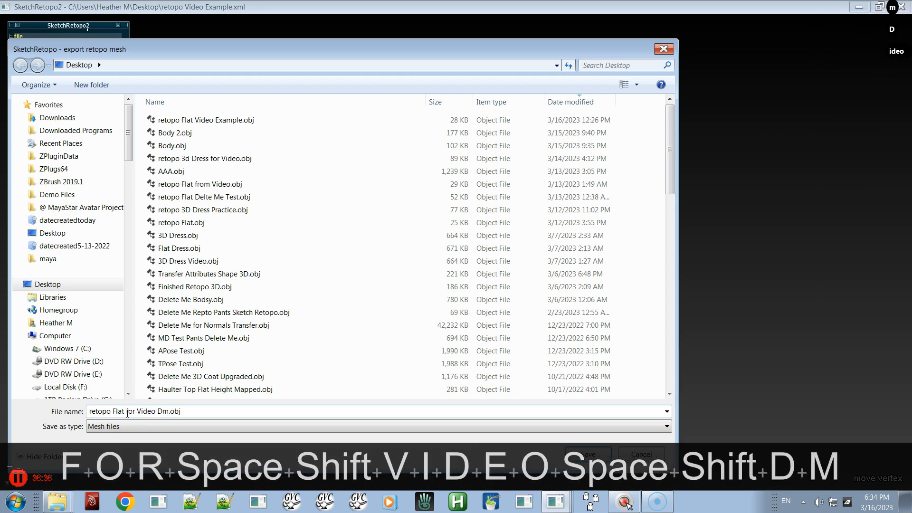
key("BackSpace")
type("emo")
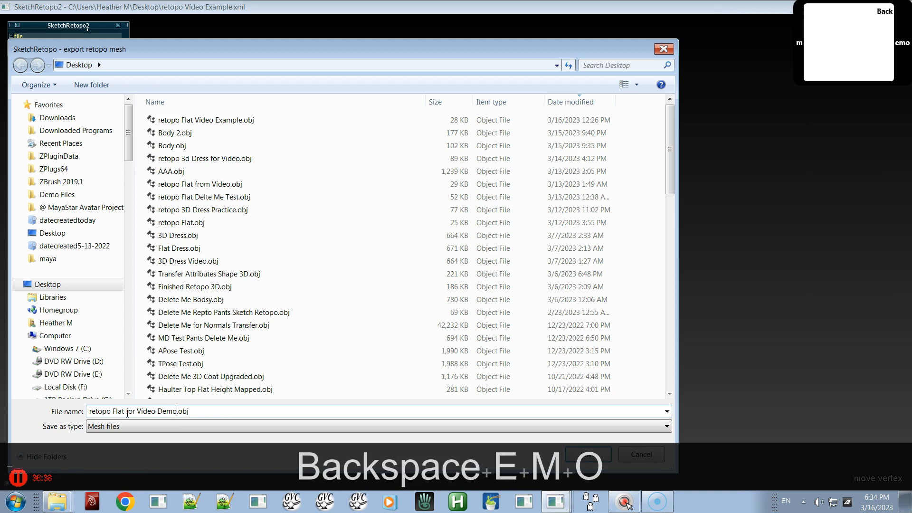
key("Return")
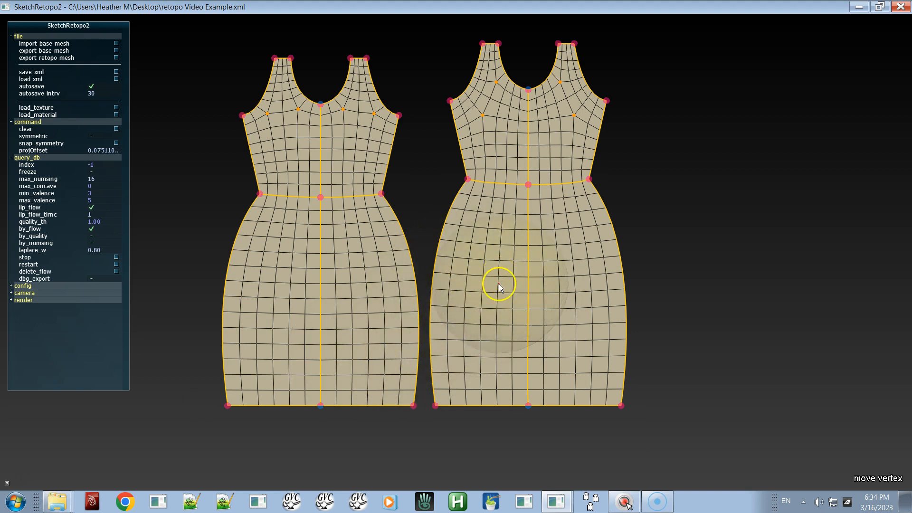
Compare the plain mesh display with the curve overlay display across the two full dress pieces
key("space")
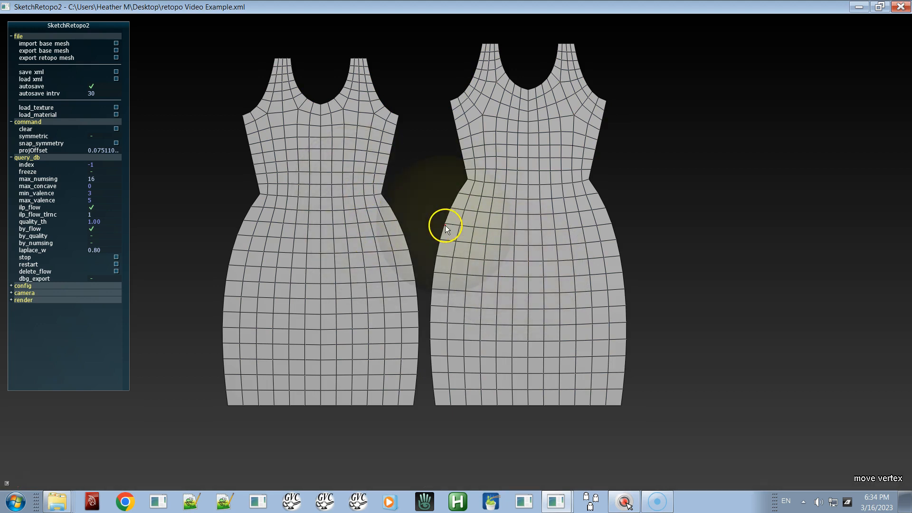
key("space")
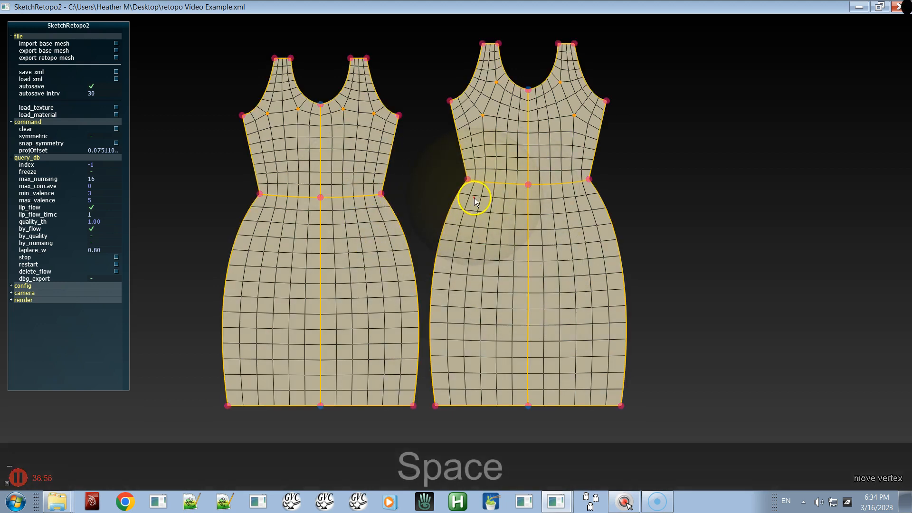
right_click_drag(456, 245, 403, 121, "alt")
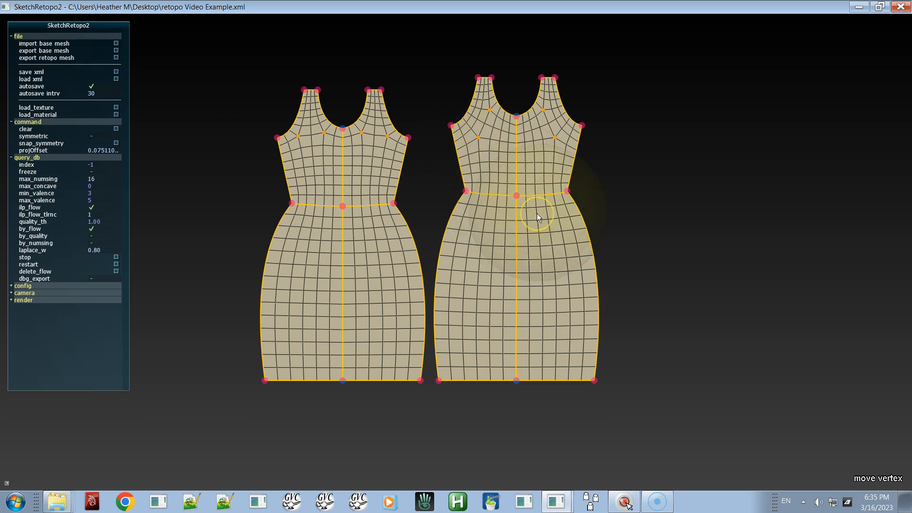
left_click(651, 194)
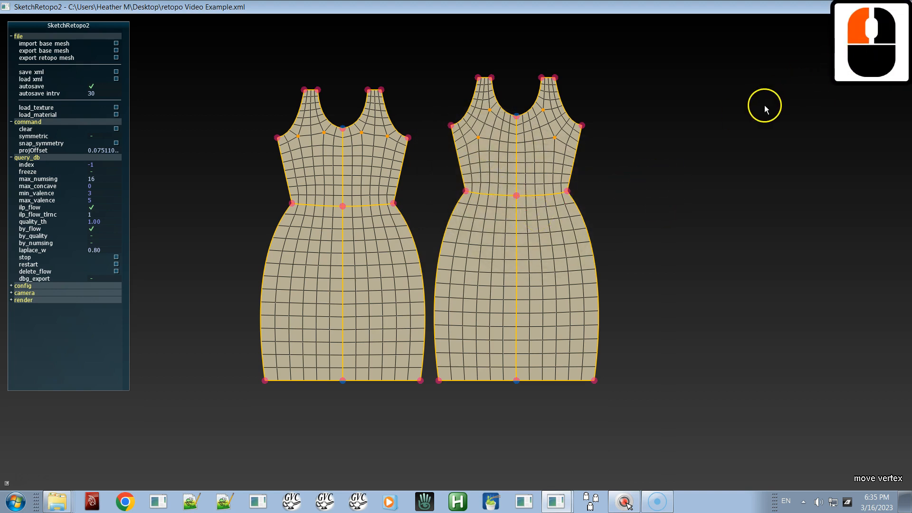
right_click(671, 183)
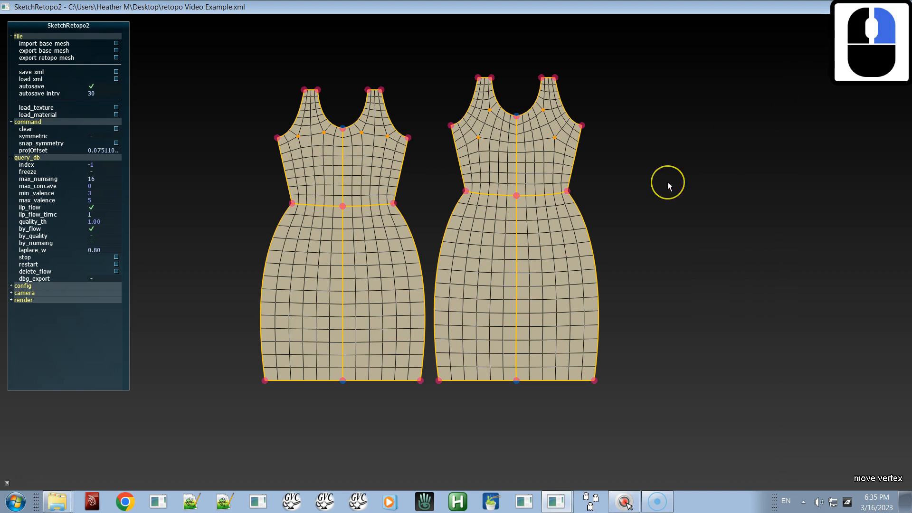
middle_click(668, 183)
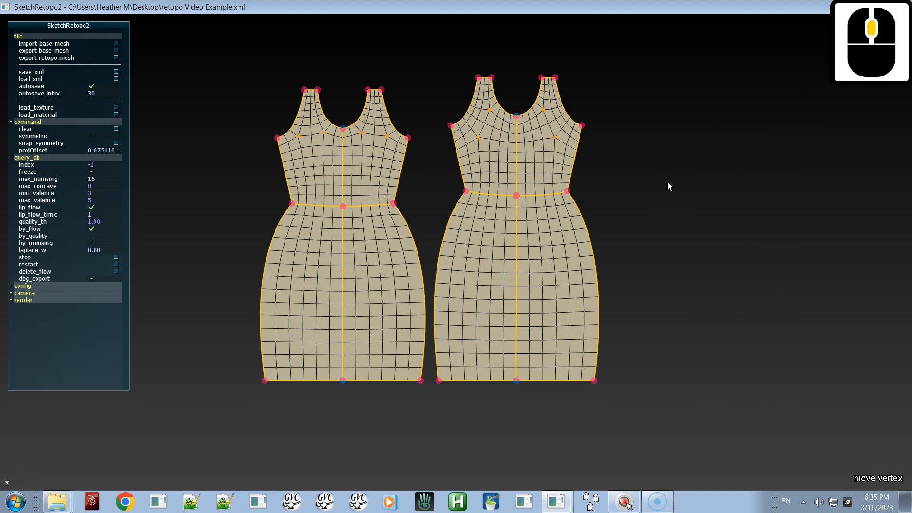
key("ctrl")
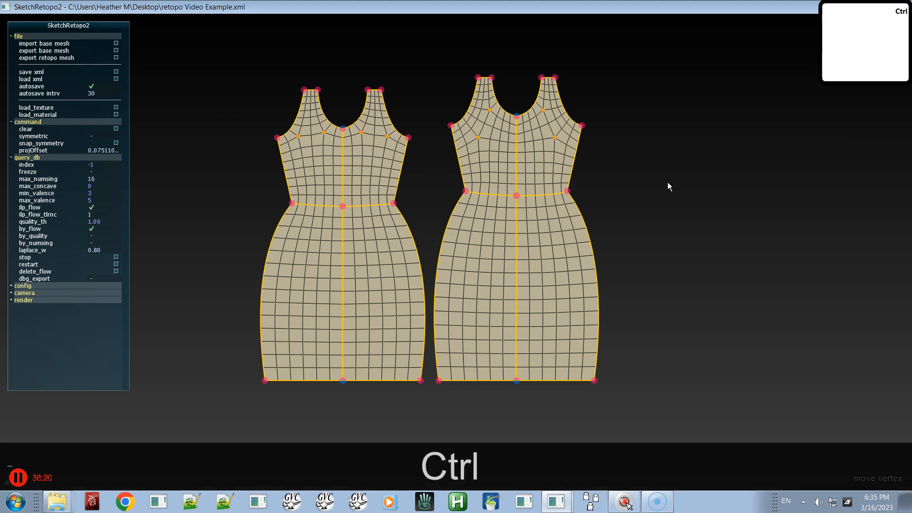